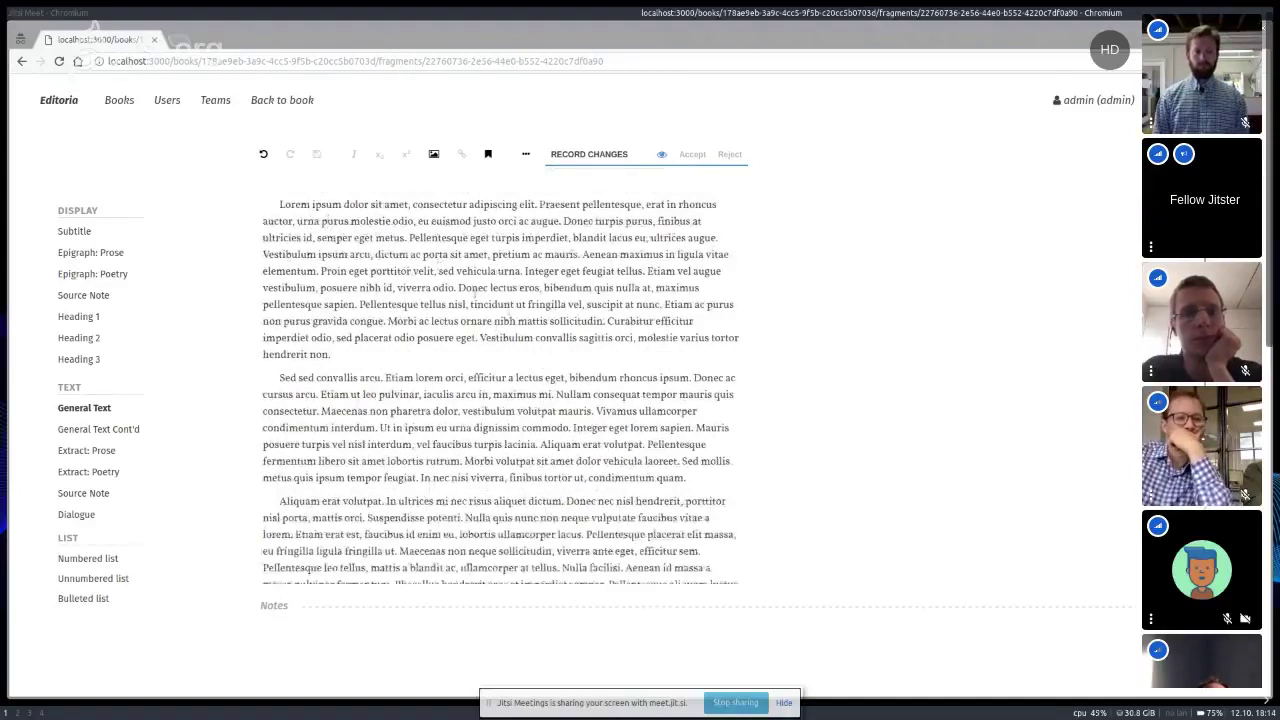
Try the Epigraph: Prose, Epigraph: Poetry and Source Note display styles on the first paragraph.
{"action": "left_click", "coordinate": [448, 270]}
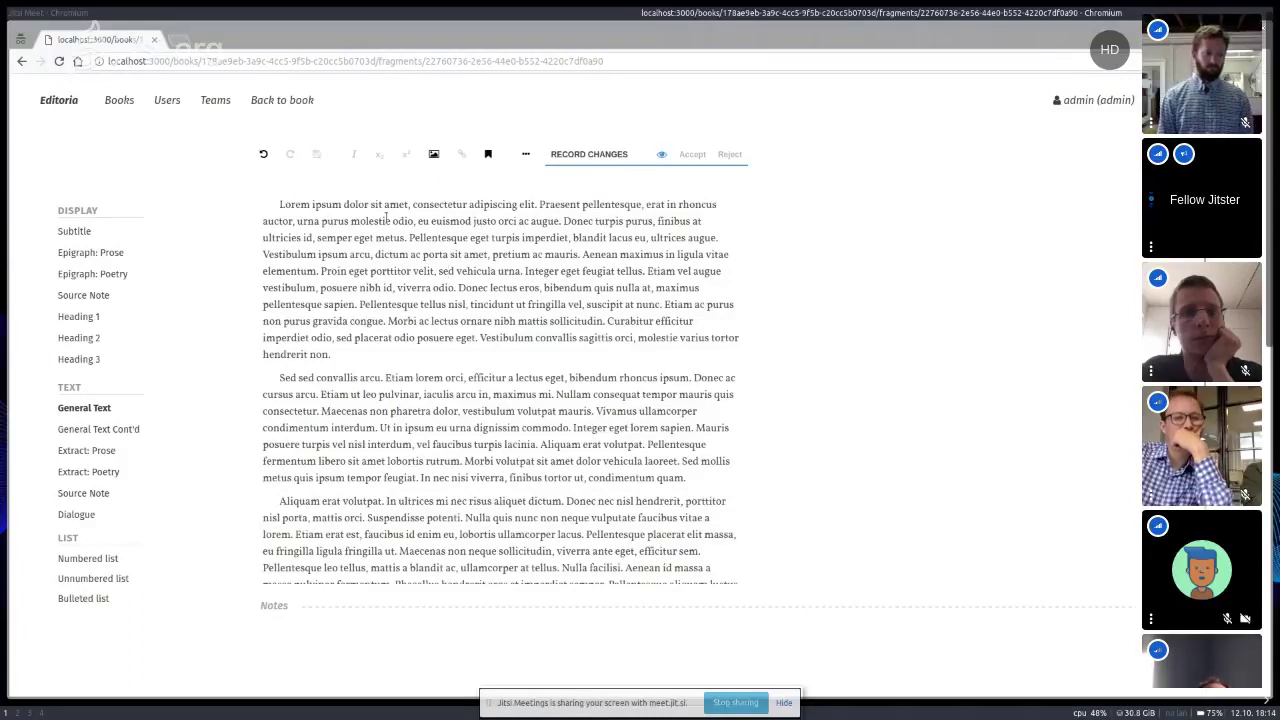
{"action": "left_click_drag", "start_coordinate": [279, 204], "coordinate": [335, 354]}
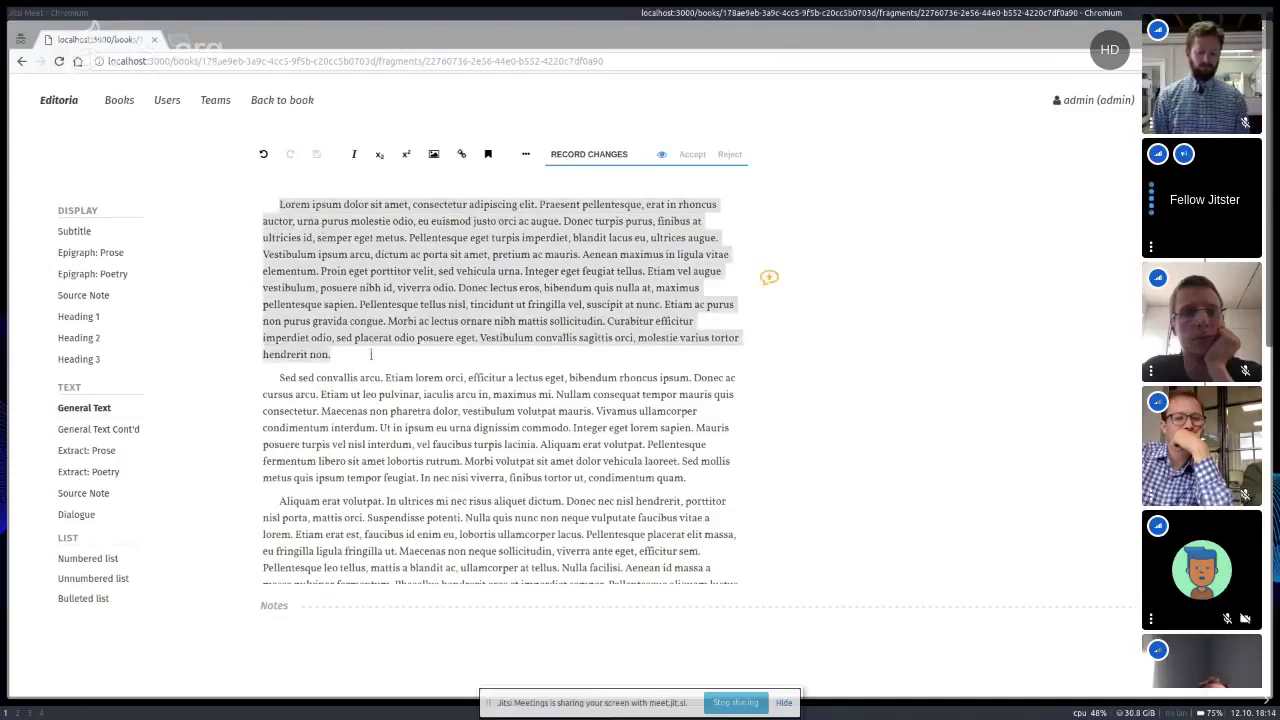
{"action": "left_click", "coordinate": [397, 254]}
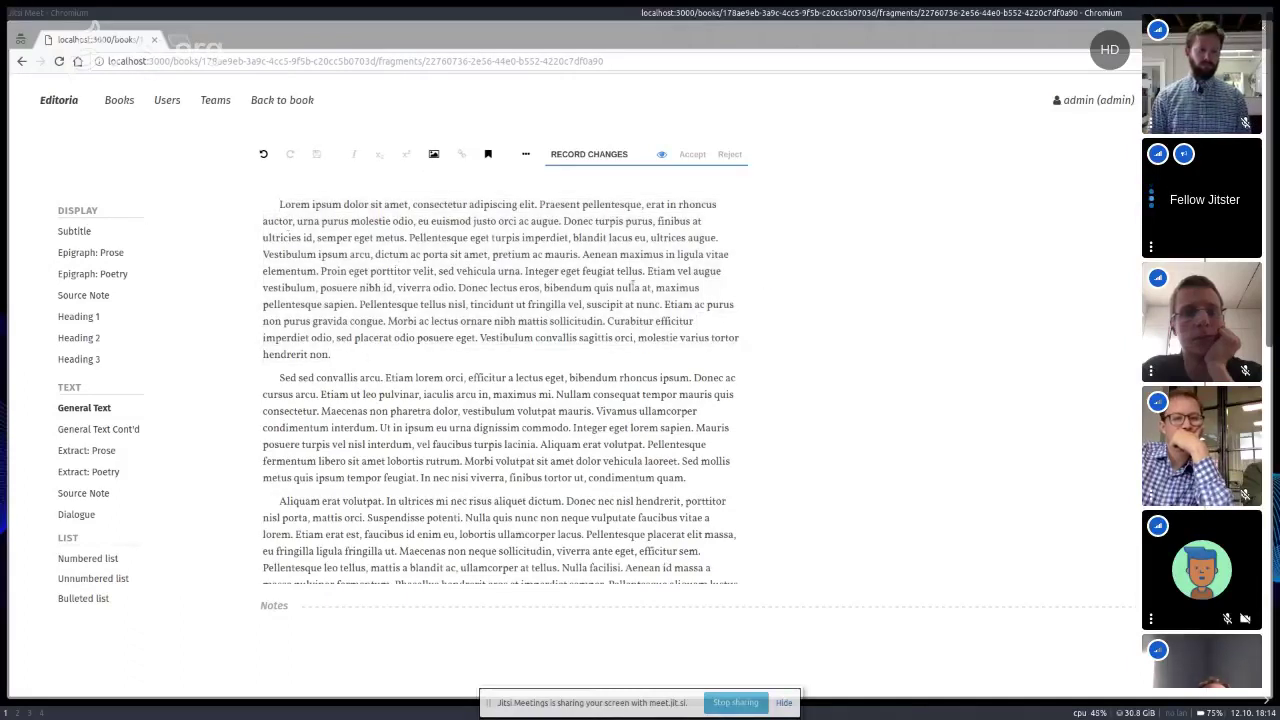
{"action": "left_click", "coordinate": [92, 235]}
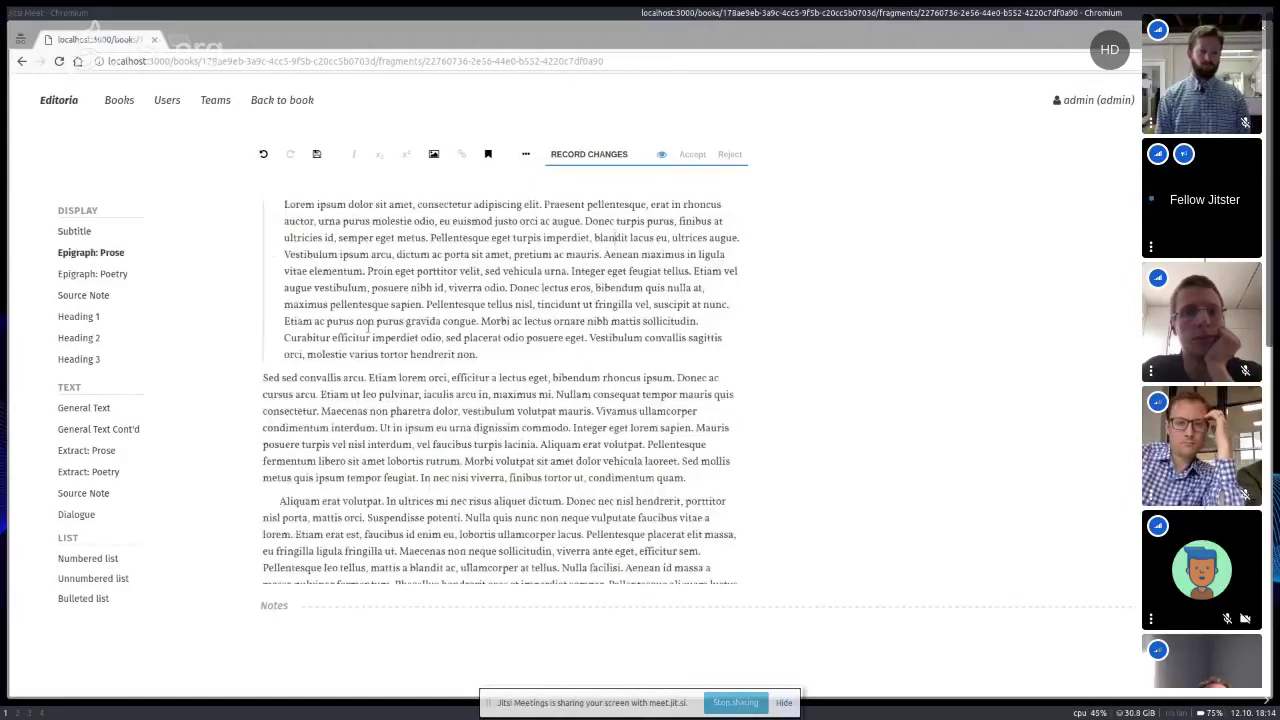
{"action": "left_click", "coordinate": [104, 276]}
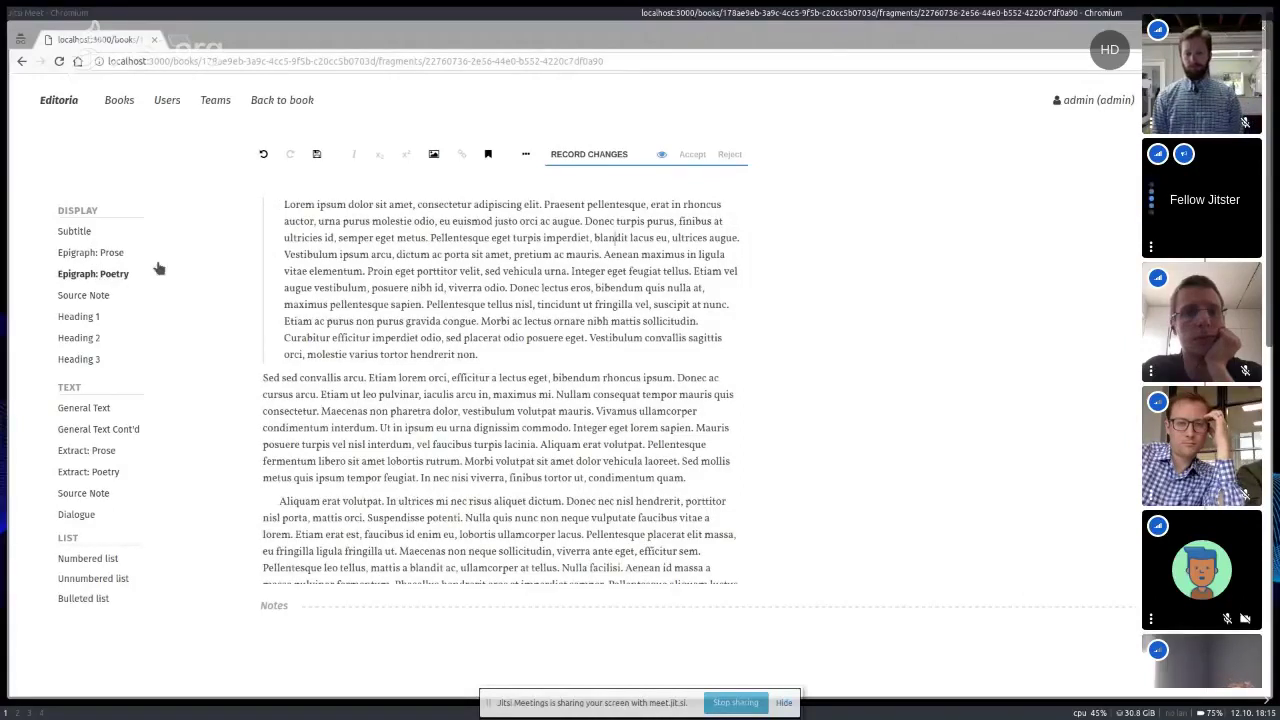
{"action": "left_click", "coordinate": [80, 296]}
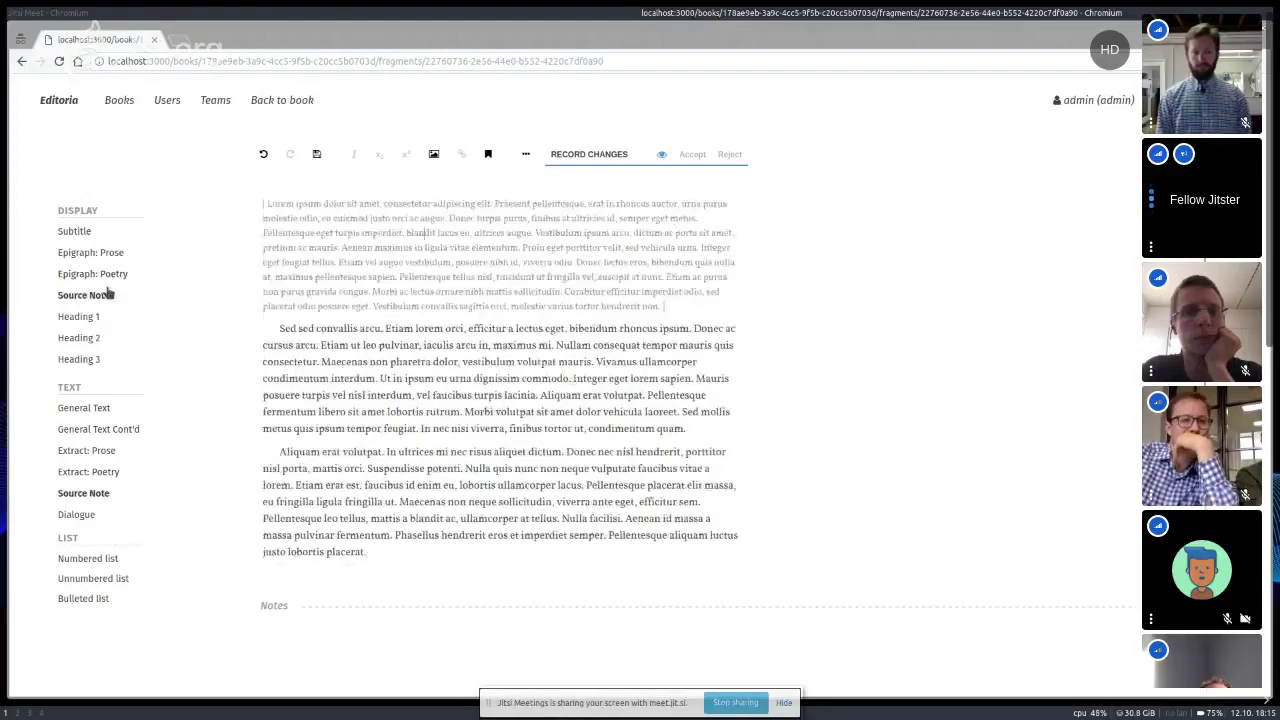
Try Heading 1, Heading 2 and Heading 3 on the first paragraph, and restore it to General Text.
{"action": "left_click", "coordinate": [92, 320]}
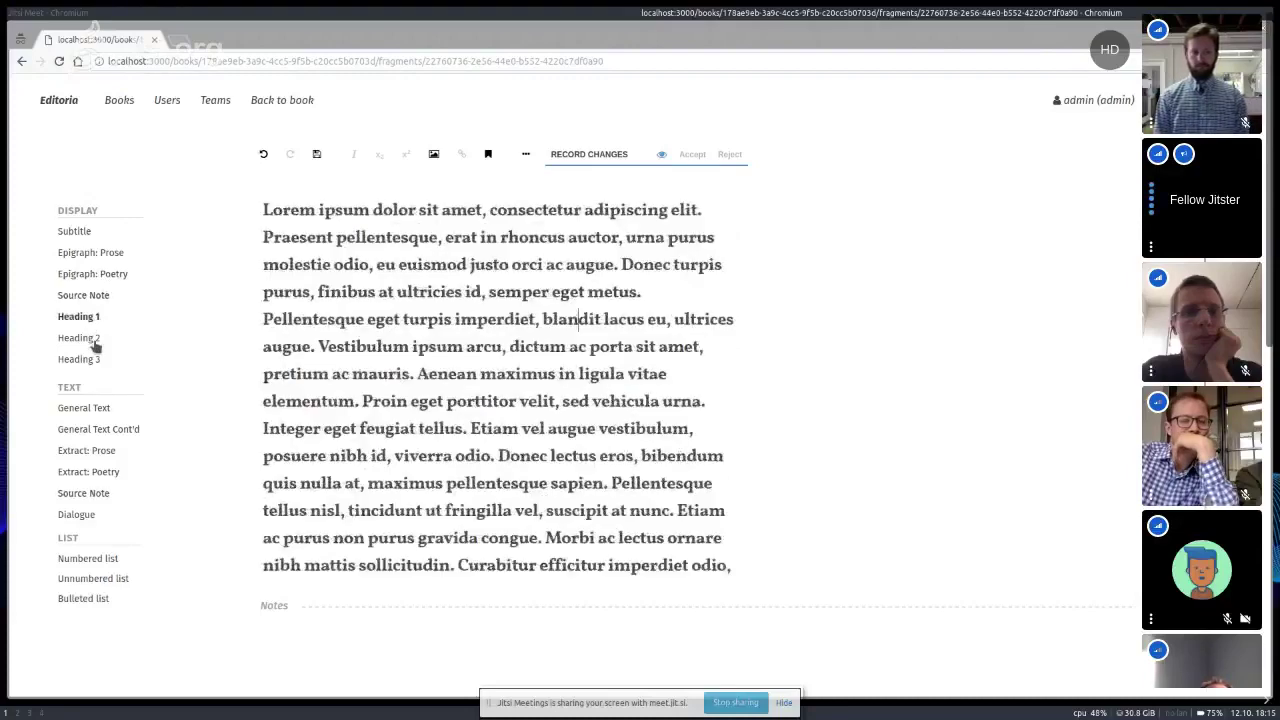
{"action": "left_click", "coordinate": [86, 340]}
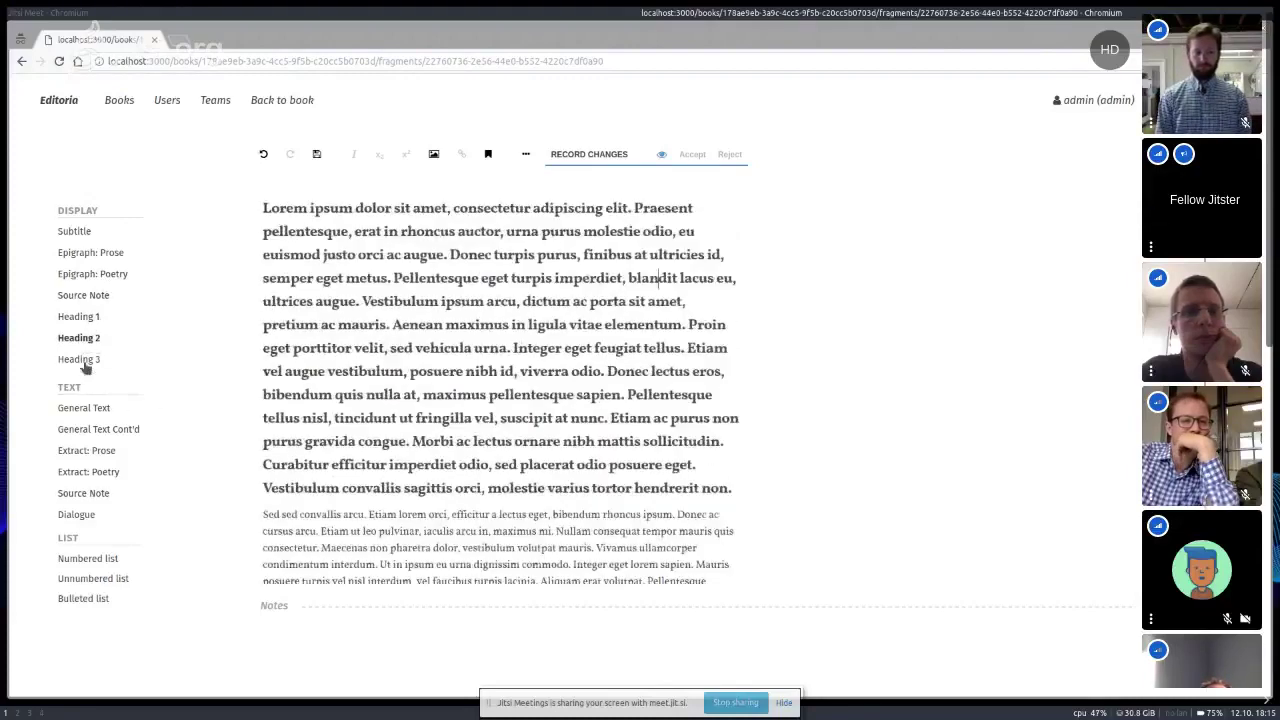
{"action": "left_click", "coordinate": [84, 362]}
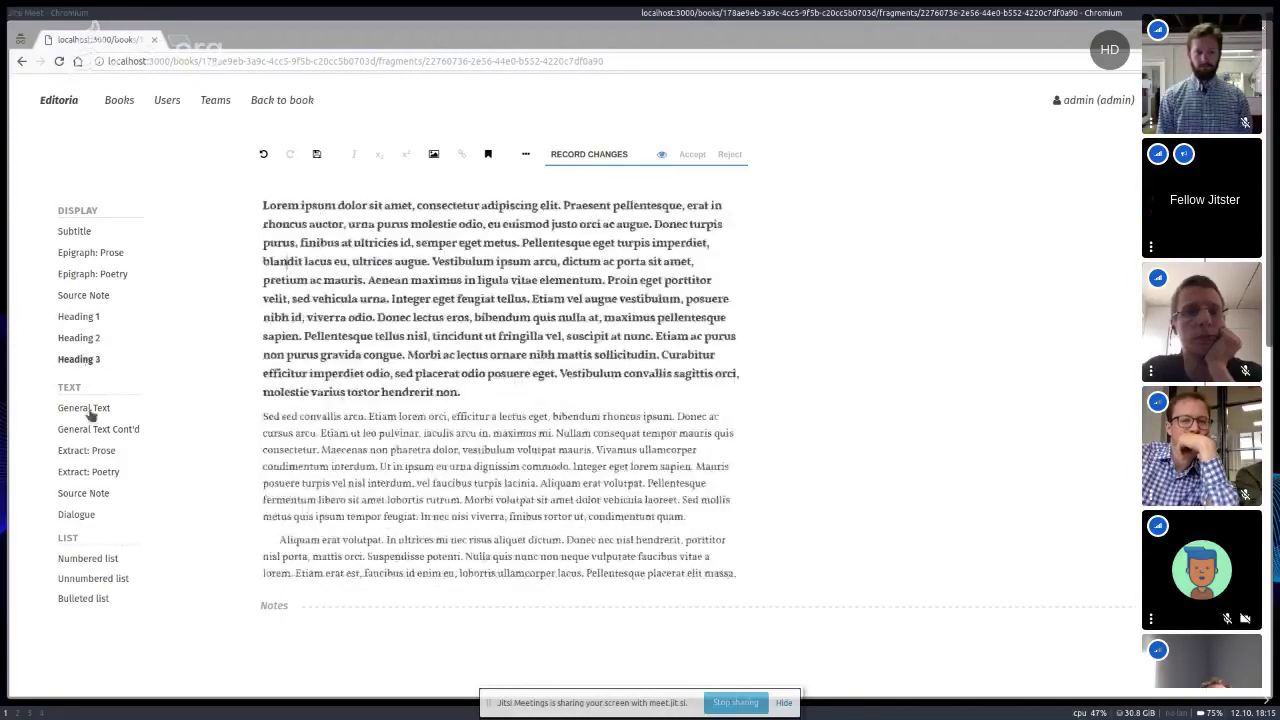
{"action": "left_click", "coordinate": [88, 410]}
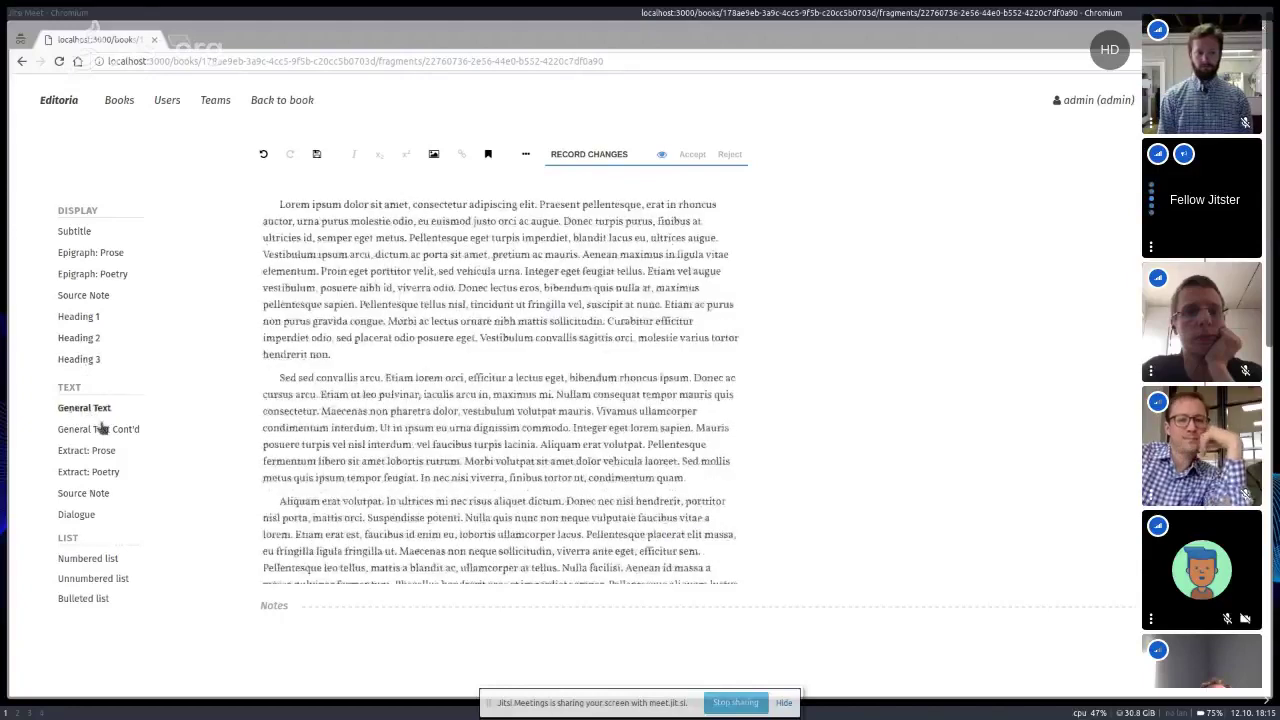
Insert an empty paragraph after the first paragraph and remove it again.
{"action": "left_click", "coordinate": [358, 269]}
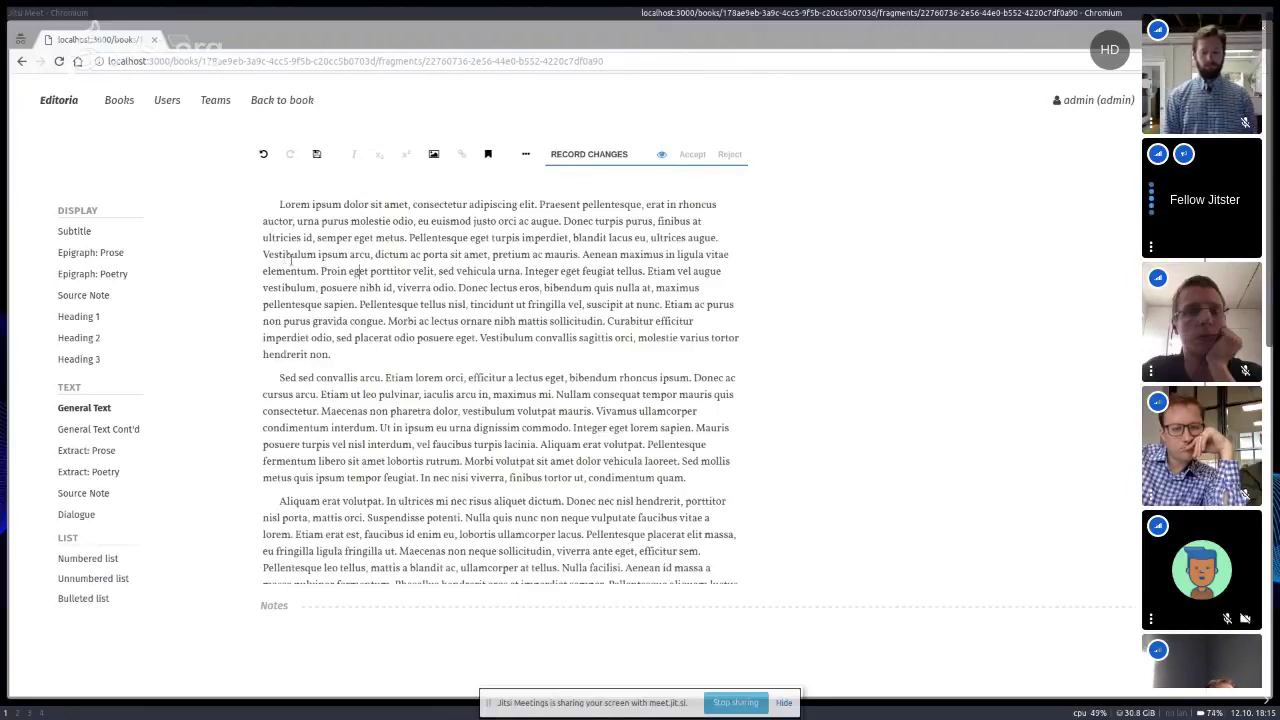
{"action": "left_click", "coordinate": [352, 360]}
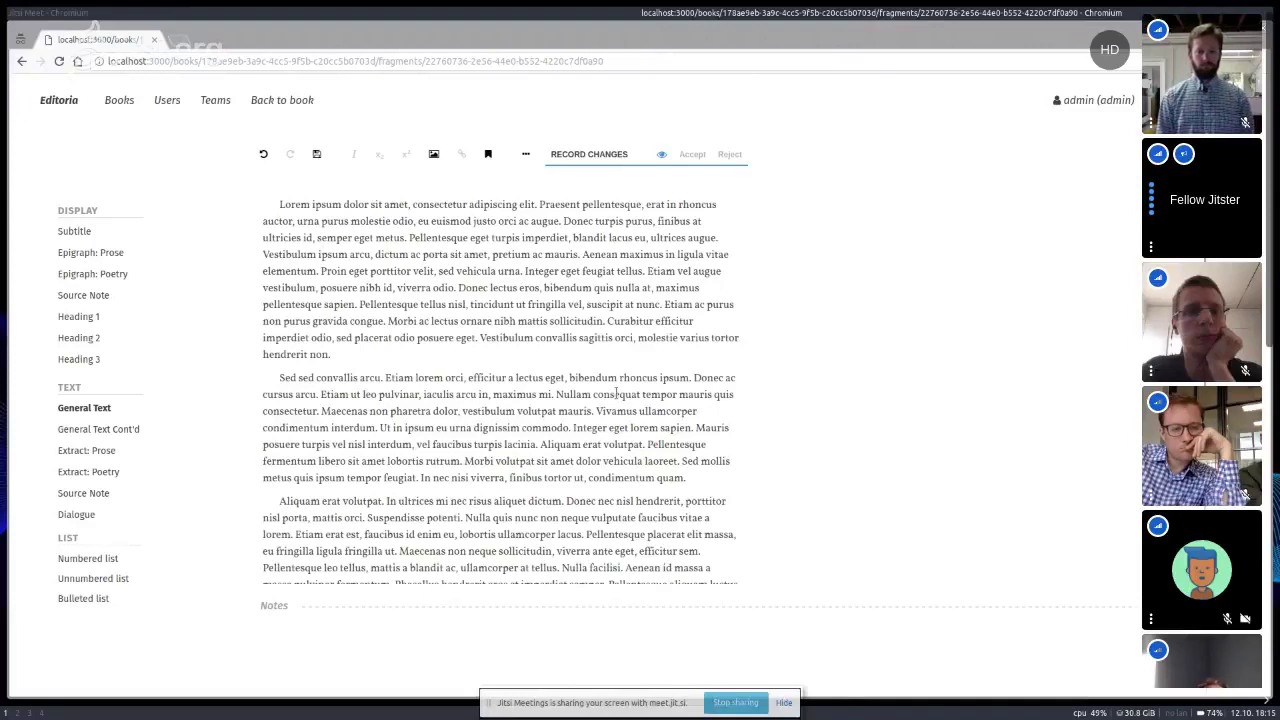
{"action": "key", "text": "Return"}
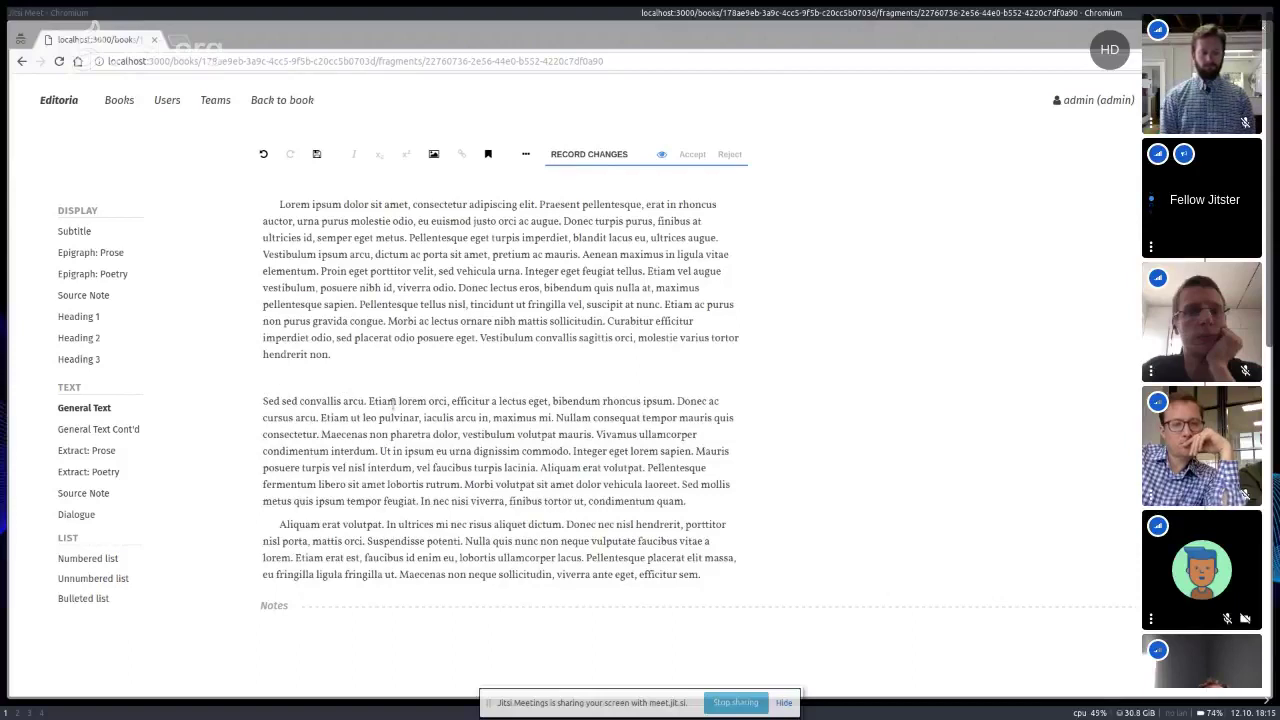
{"action": "key", "text": "BackSpace"}
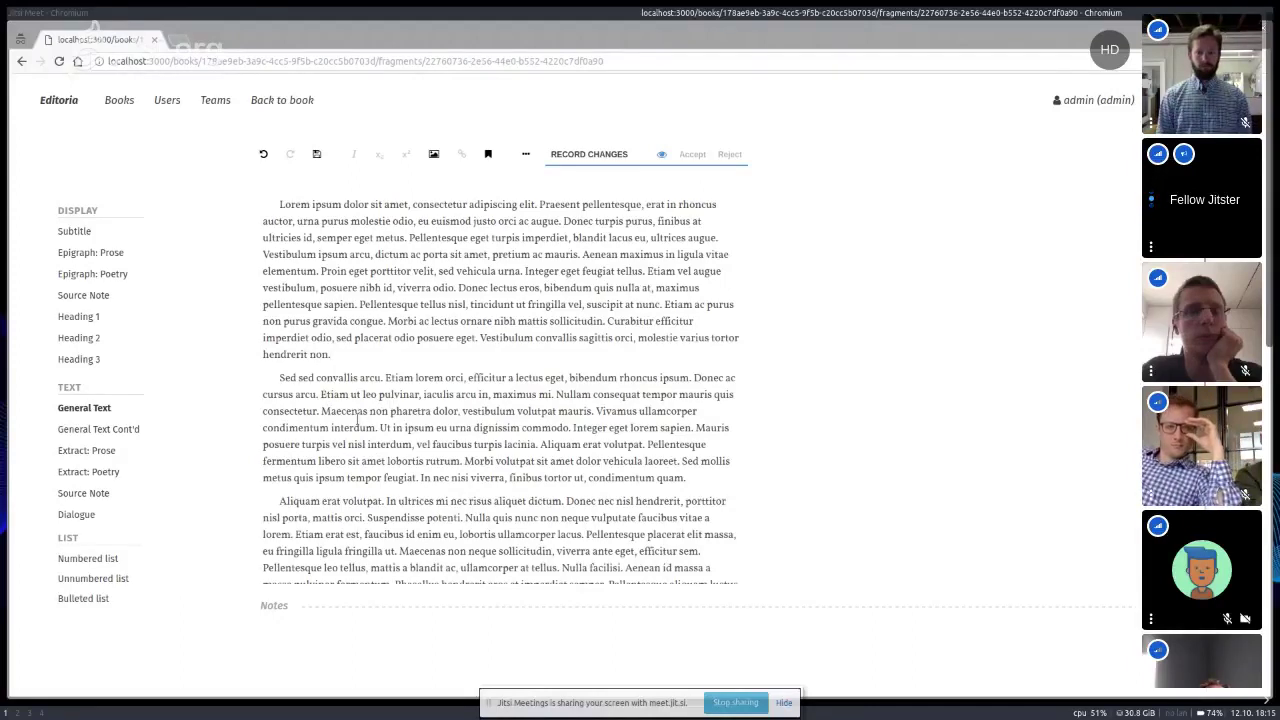
Try General Text Cont'd and the numbered, unnumbered and bulleted list styles on the second paragraph, reverting each to General Text.
{"action": "left_click", "coordinate": [97, 430]}
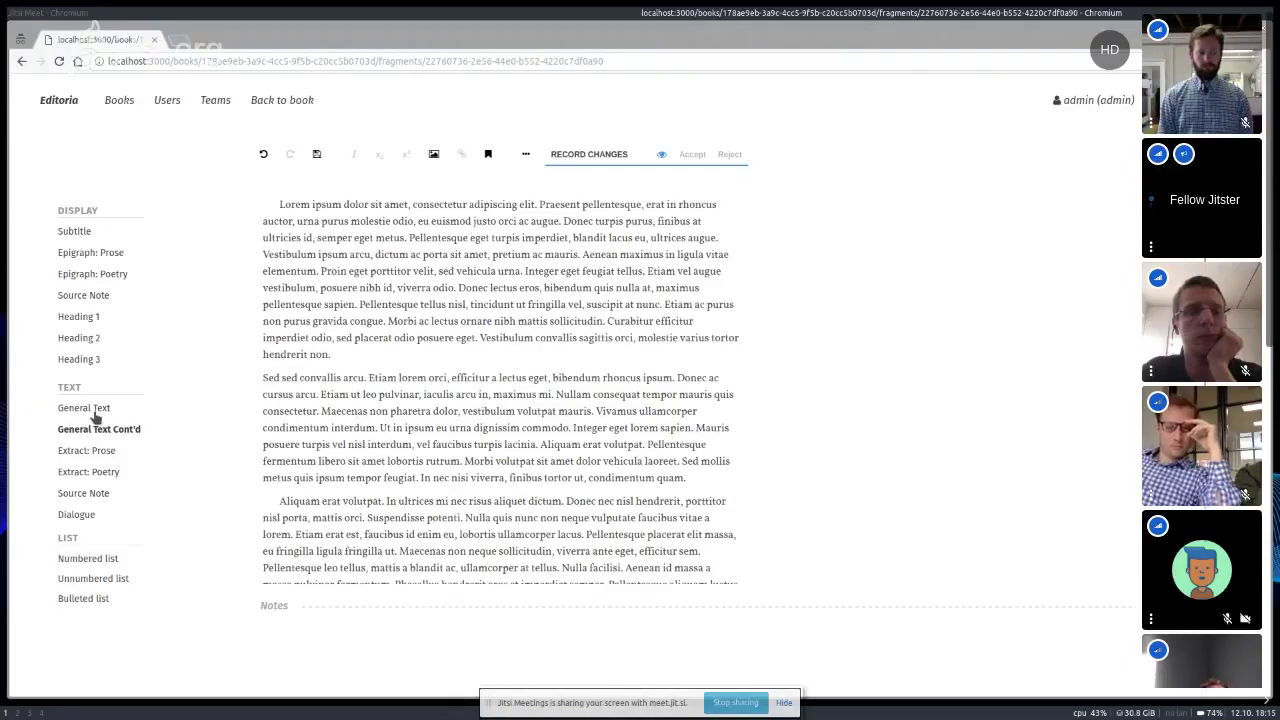
{"action": "left_click", "coordinate": [93, 412]}
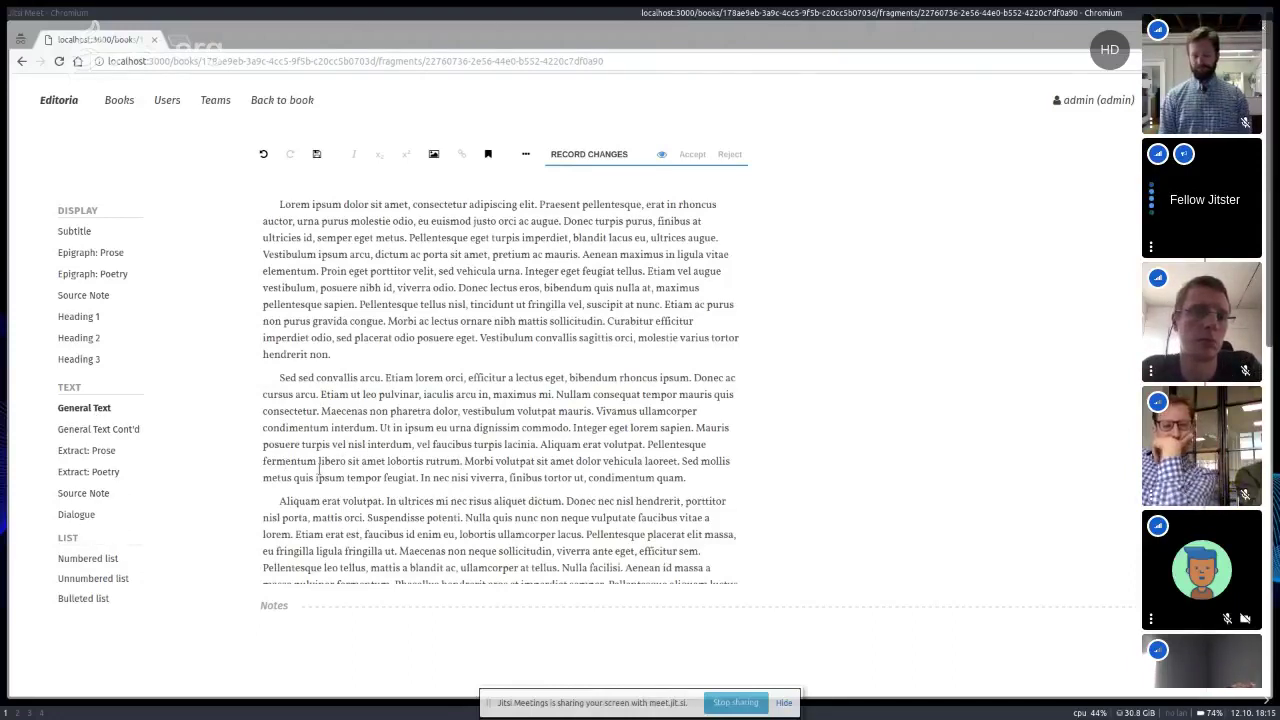
{"action": "left_click", "coordinate": [90, 559]}
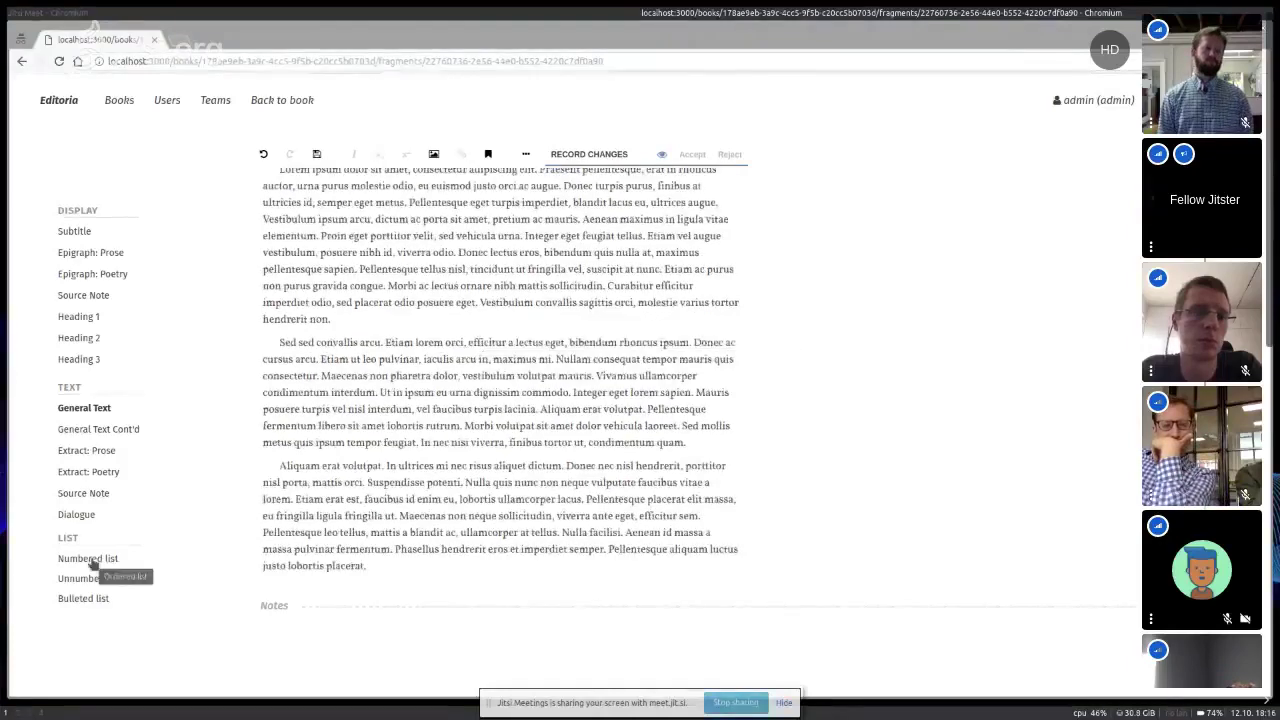
{"action": "left_click", "coordinate": [93, 560]}
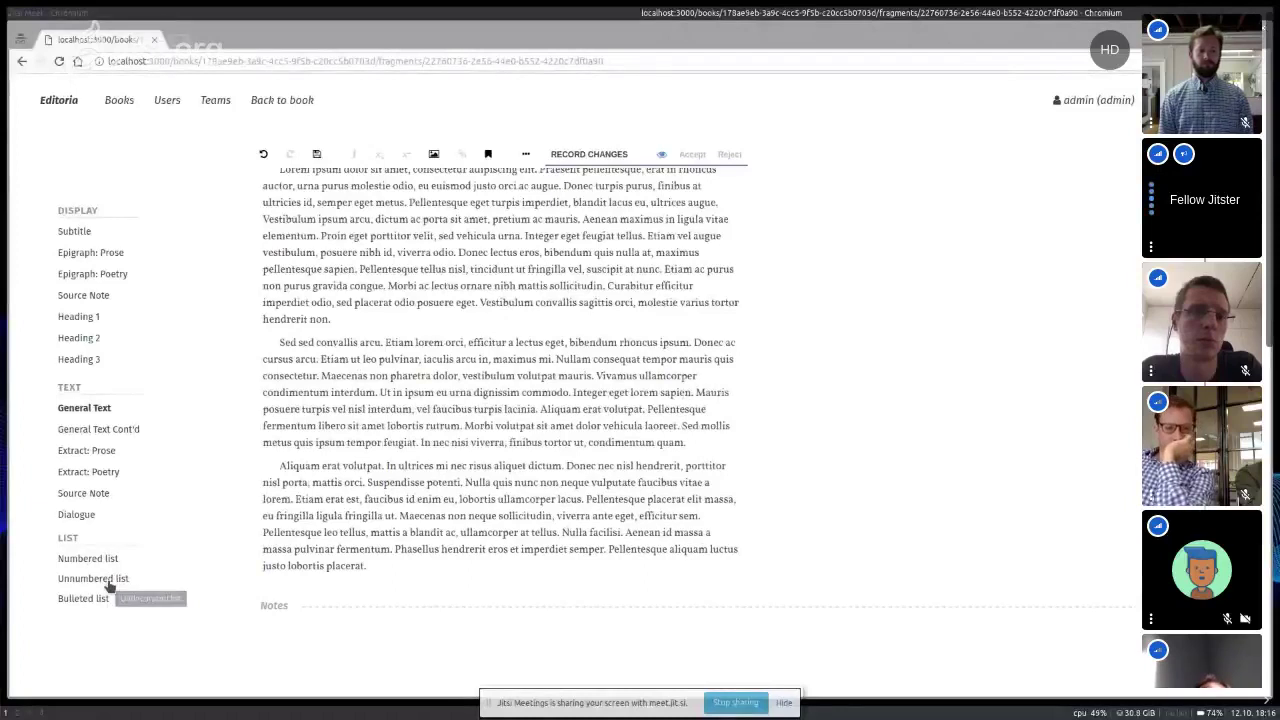
{"action": "left_click", "coordinate": [110, 580]}
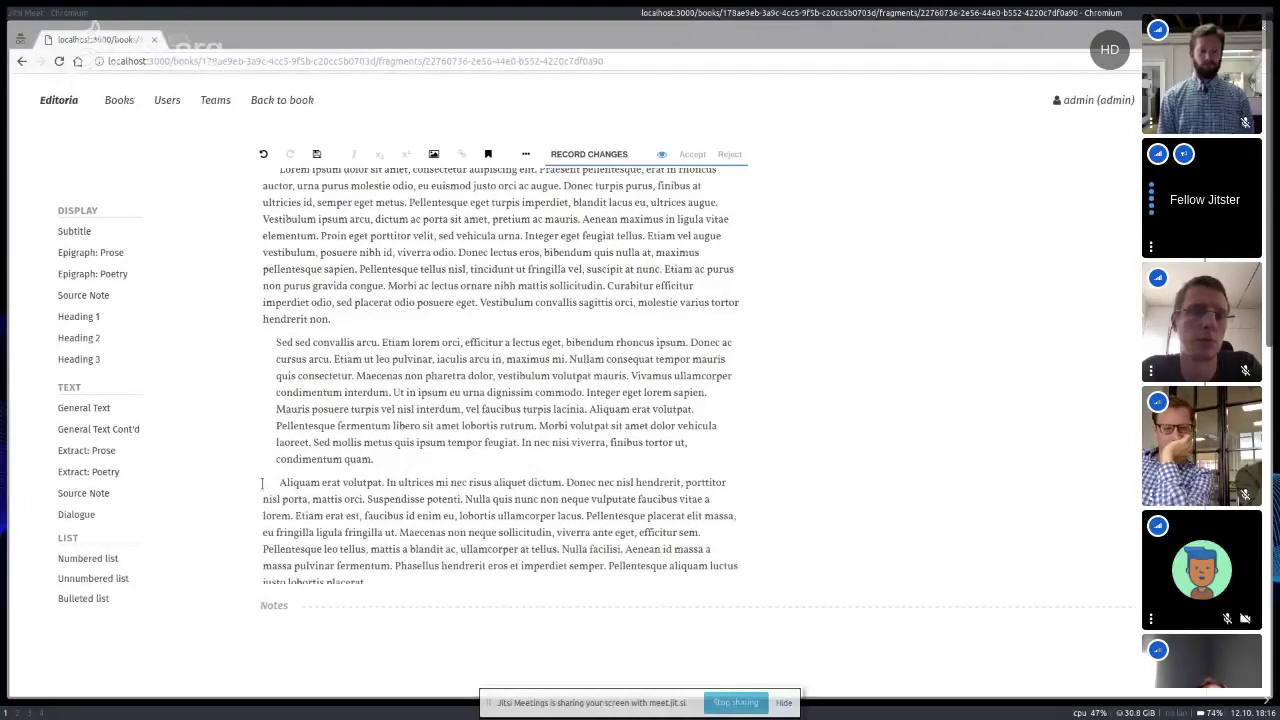
{"action": "left_click", "coordinate": [94, 580]}
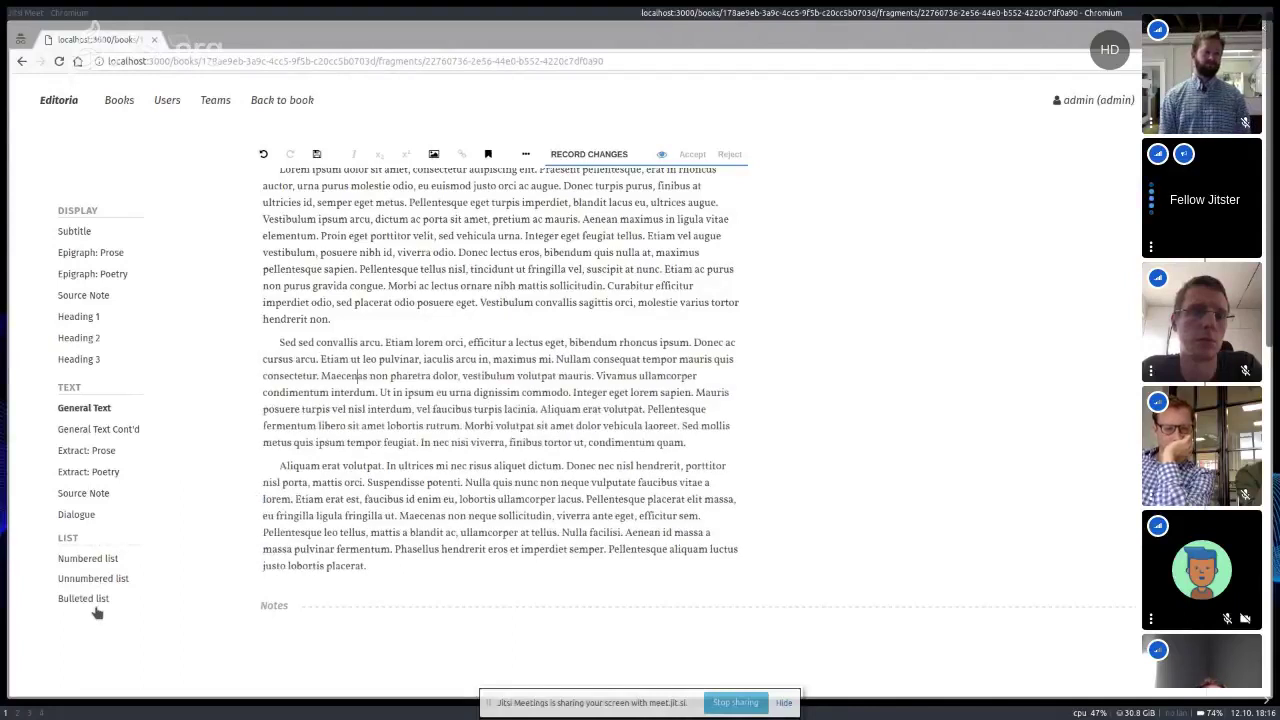
{"action": "left_click", "coordinate": [95, 601]}
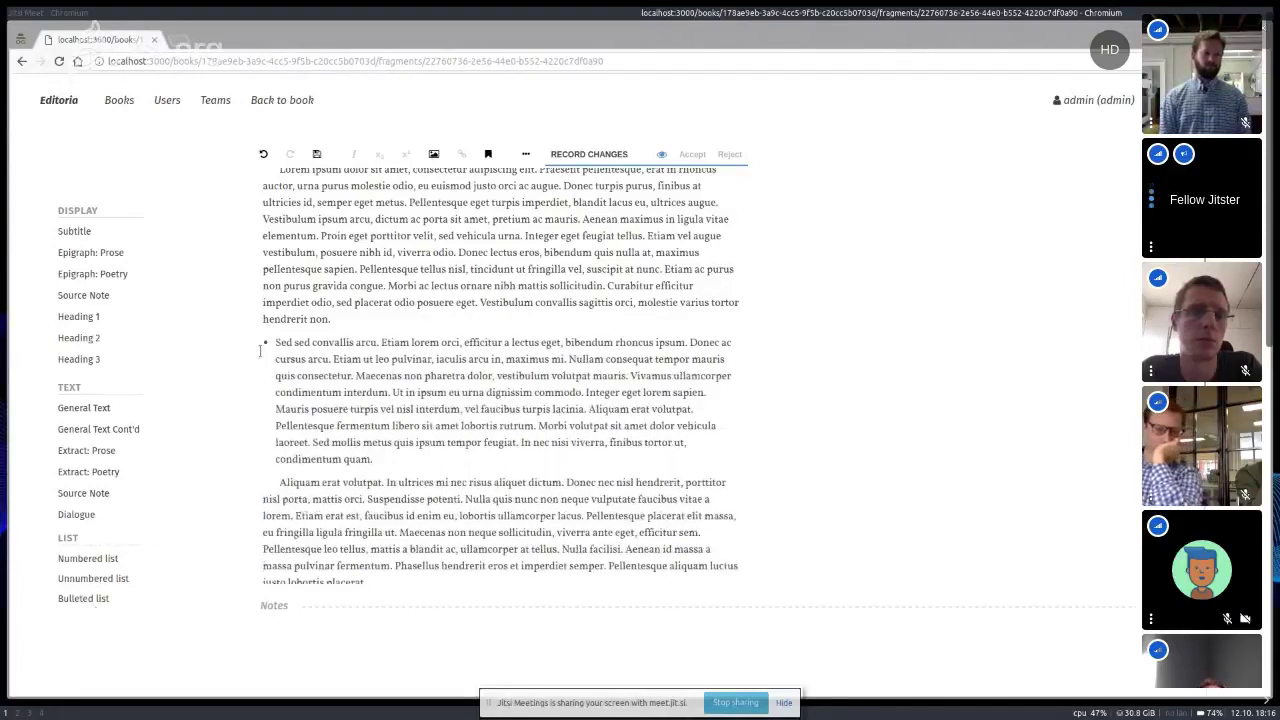
{"action": "left_click", "coordinate": [88, 598]}
Apply the Dialogue style to the second paragraph and add the dialogue lines "hjkhjhkkh" and "jhjhk" below it.
{"action": "left_click", "coordinate": [86, 516]}
{"action": "left_click", "coordinate": [712, 444]}
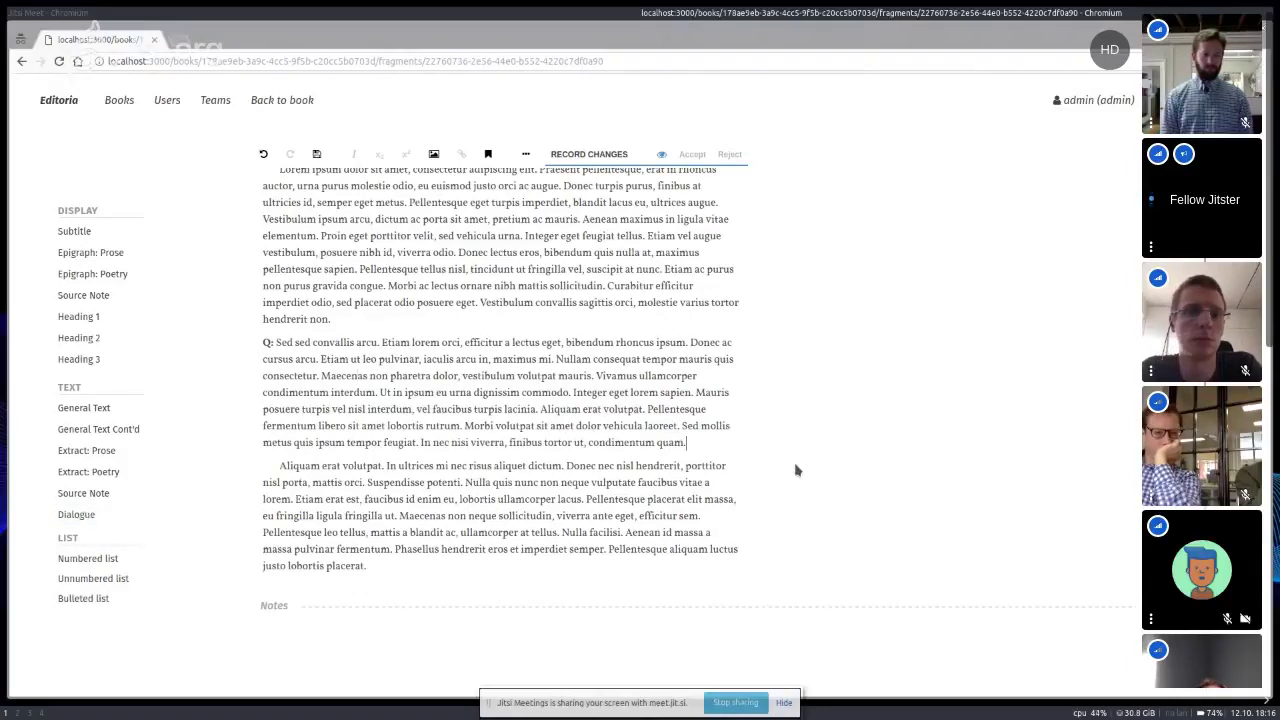
{"action": "key", "text": "Return"}
{"action": "type", "text": "hjkhjhkkh"}
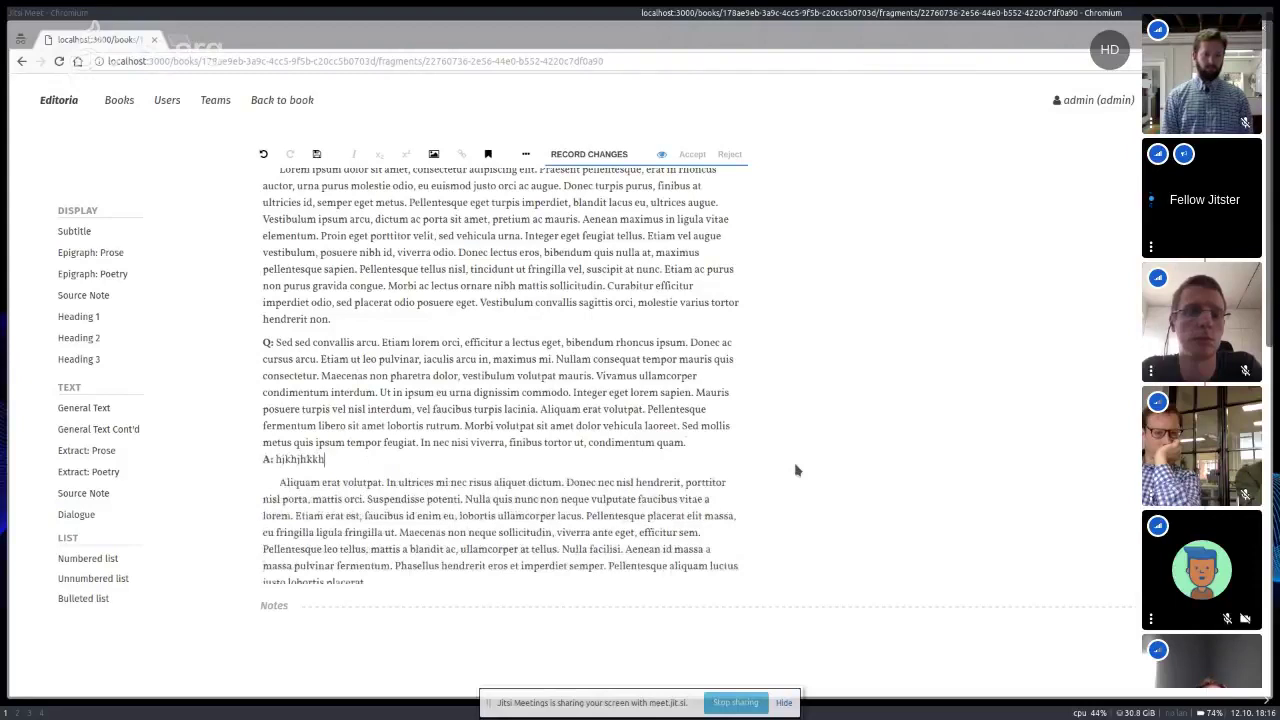
{"action": "key", "text": "Return"}
{"action": "type", "text": "jhjhk"}
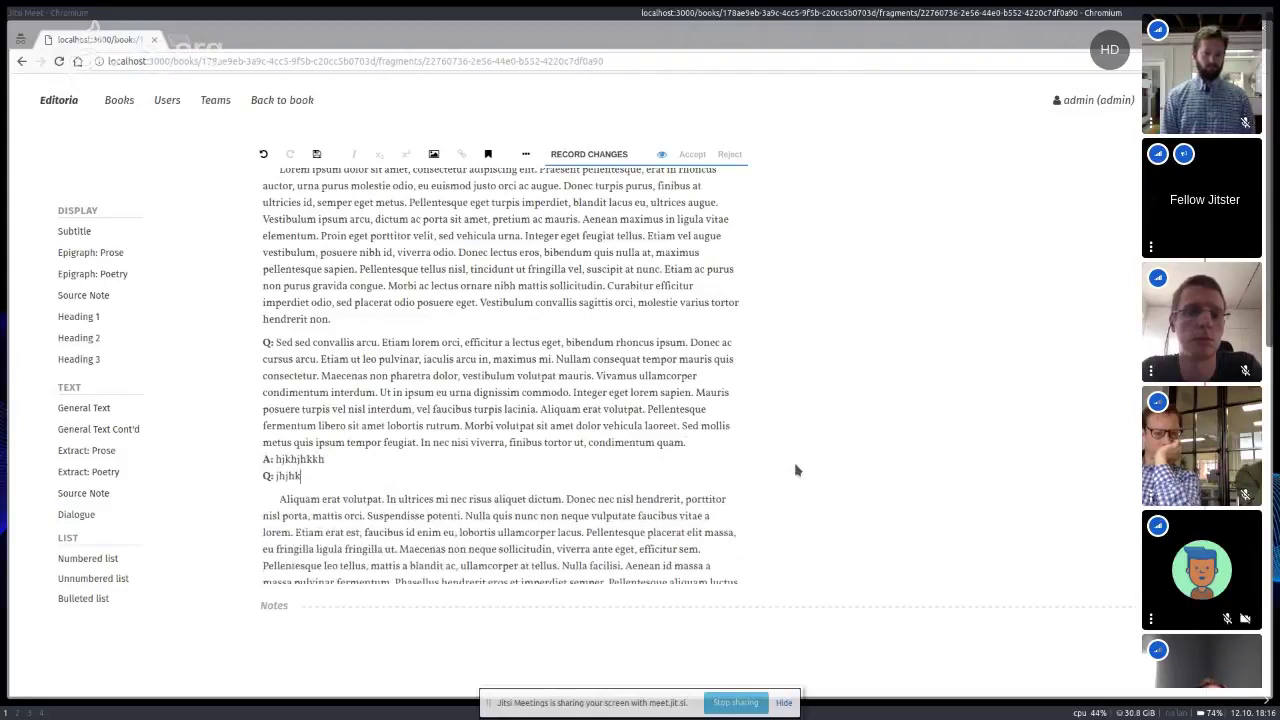
Delete the two added dialogue lines below the second paragraph, keeping only its original text.
{"action": "key", "text": "BackSpace"}
{"action": "key", "text": "BackSpace"}
{"action": "key", "text": "BackSpace"}
{"action": "key", "text": "BackSpace"}
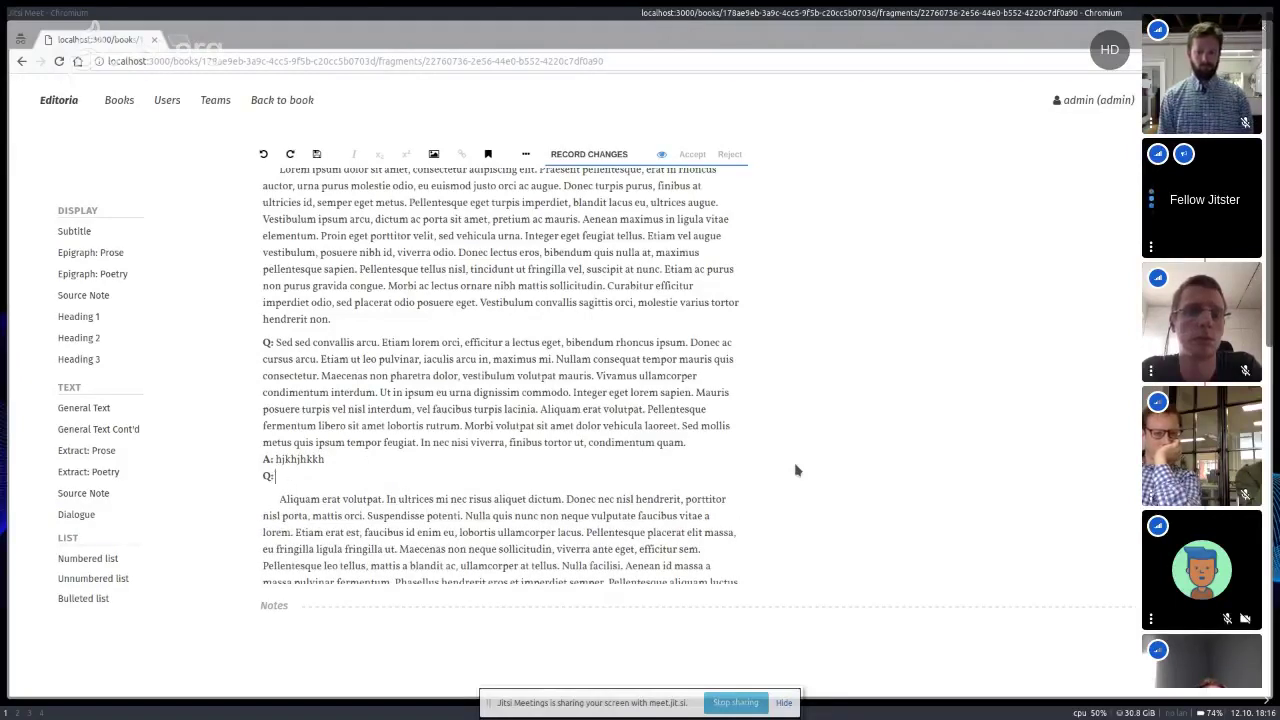
{"action": "key", "text": "BackSpace"}
{"action": "key", "text": "BackSpace"}
{"action": "key", "text": "BackSpace"}
{"action": "key", "text": "BackSpace"}
{"action": "key", "text": "BackSpace"}
{"action": "key", "text": "BackSpace"}
{"action": "key", "text": "BackSpace"}
{"action": "key", "text": "BackSpace"}
{"action": "key", "text": "BackSpace"}
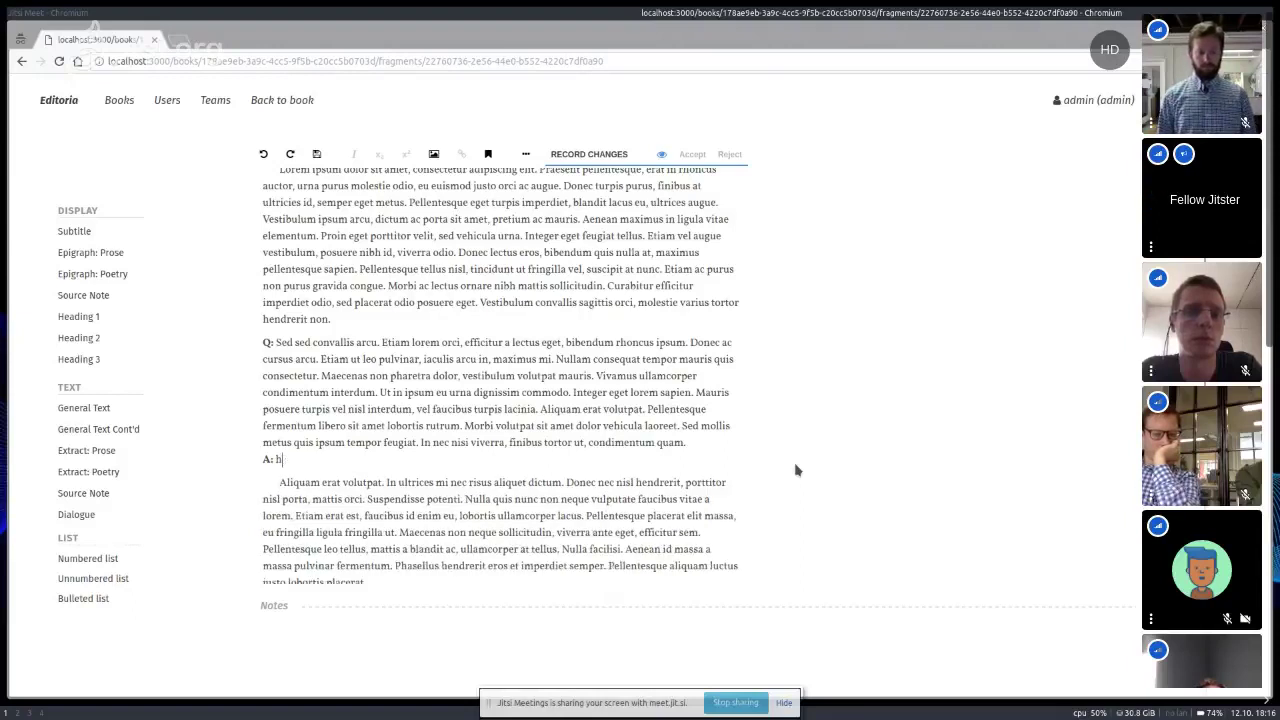
{"action": "key", "text": "BackSpace"}
{"action": "key", "text": "BackSpace"}
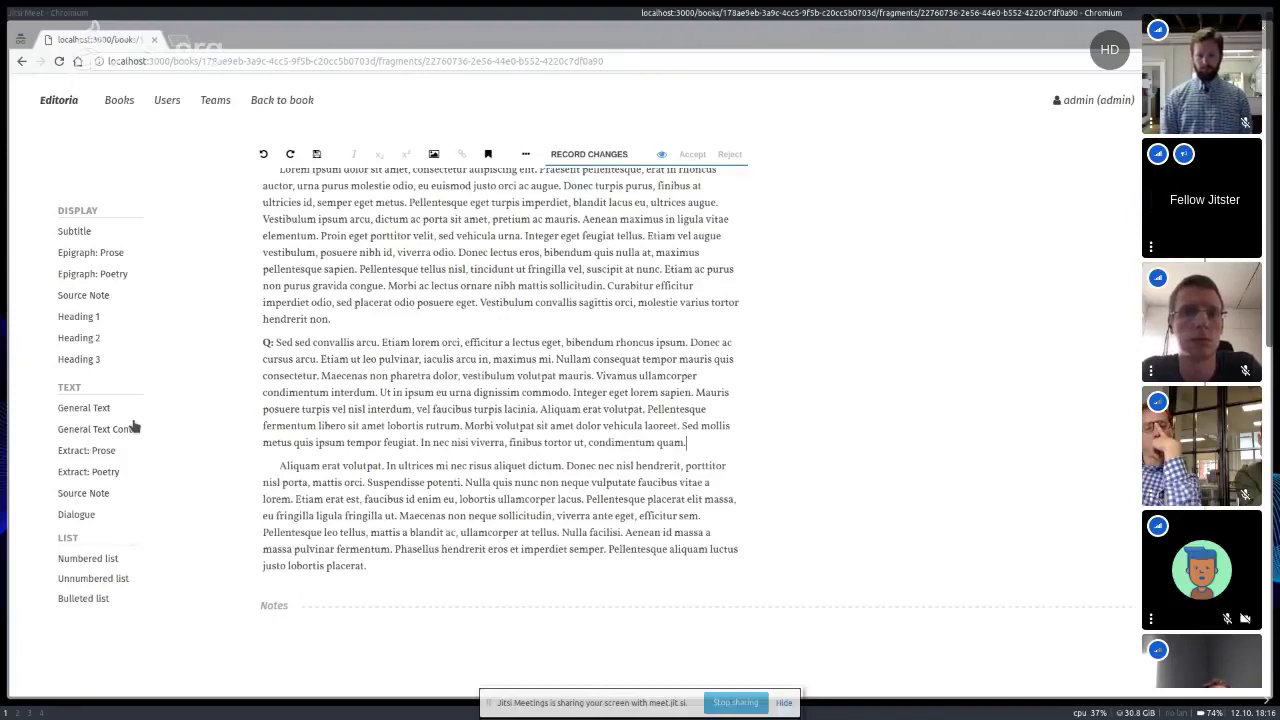
Insert several j characters into the word "semper" in the first paragraph, and undo, redo and undo the insertion.
{"action": "scroll", "coordinate": [500, 380], "scroll_direction": "up", "scroll_amount": 1}
{"action": "left_click", "coordinate": [372, 249]}
{"action": "type", "text": "jjjj"}
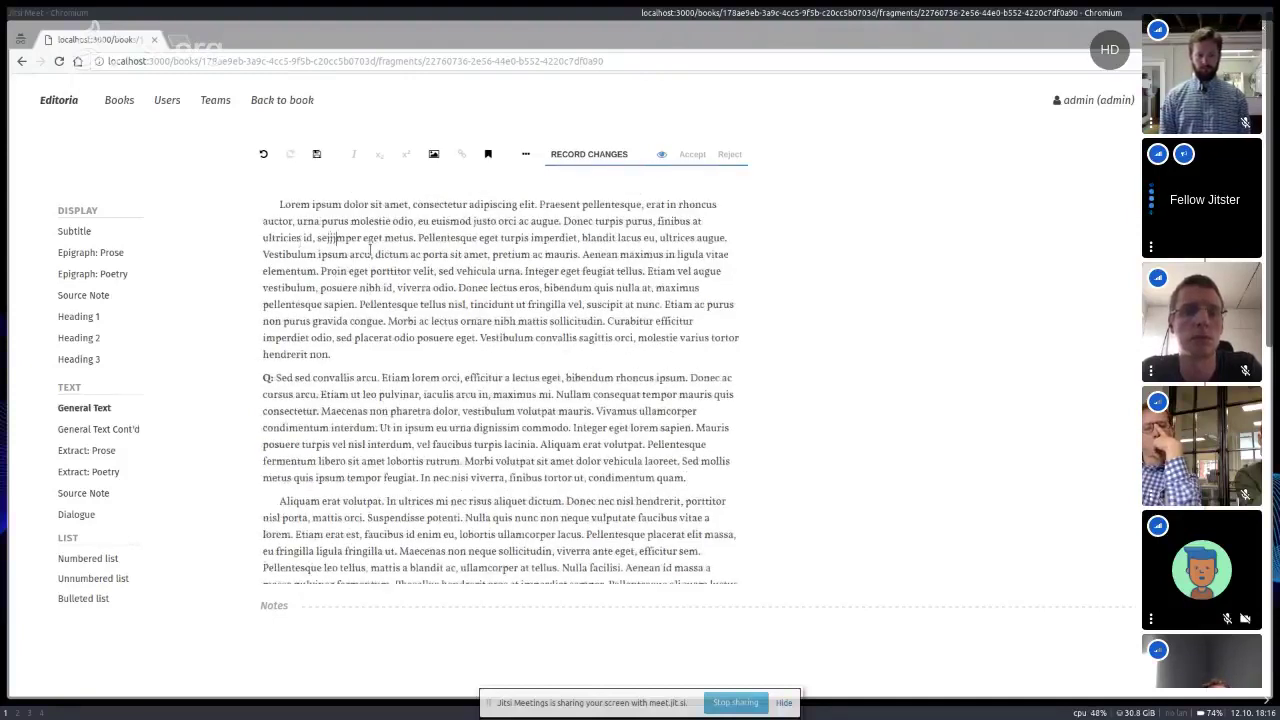
{"action": "left_click", "coordinate": [262, 156]}
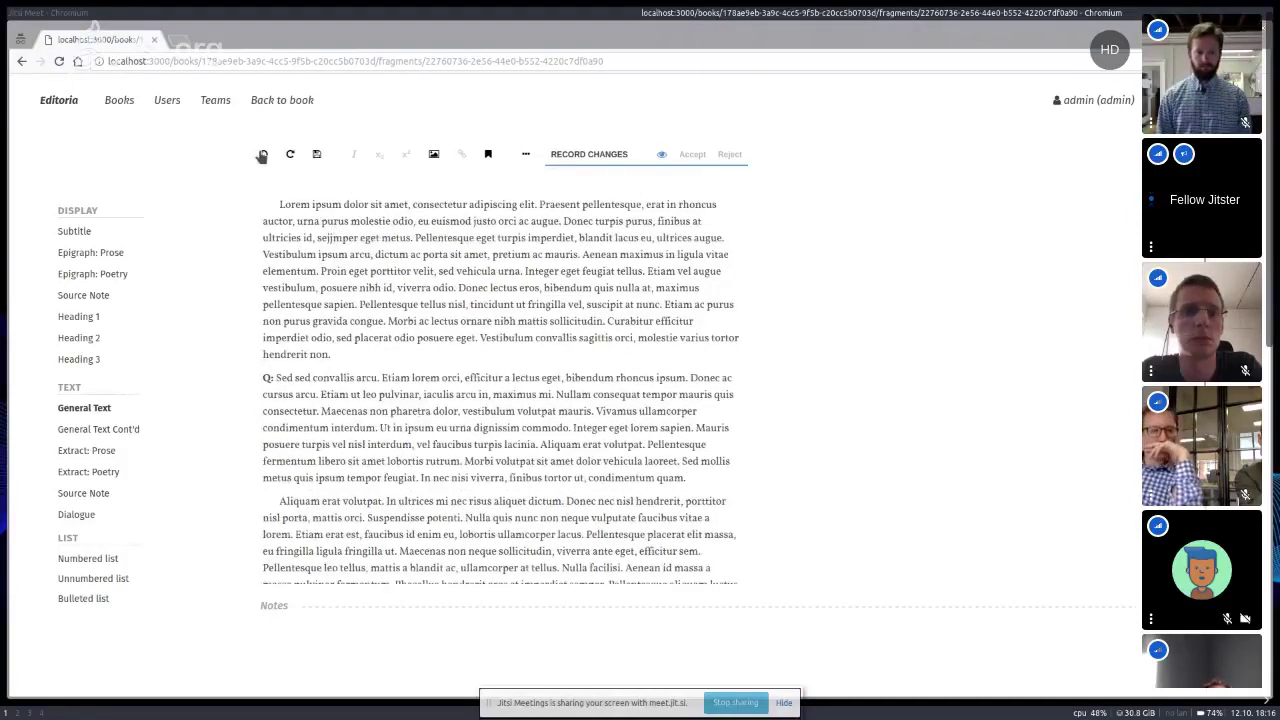
{"action": "left_click", "coordinate": [262, 156]}
{"action": "left_click", "coordinate": [291, 158]}
{"action": "left_click", "coordinate": [291, 158]}
{"action": "left_click", "coordinate": [264, 157]}
{"action": "left_click", "coordinate": [264, 157]}
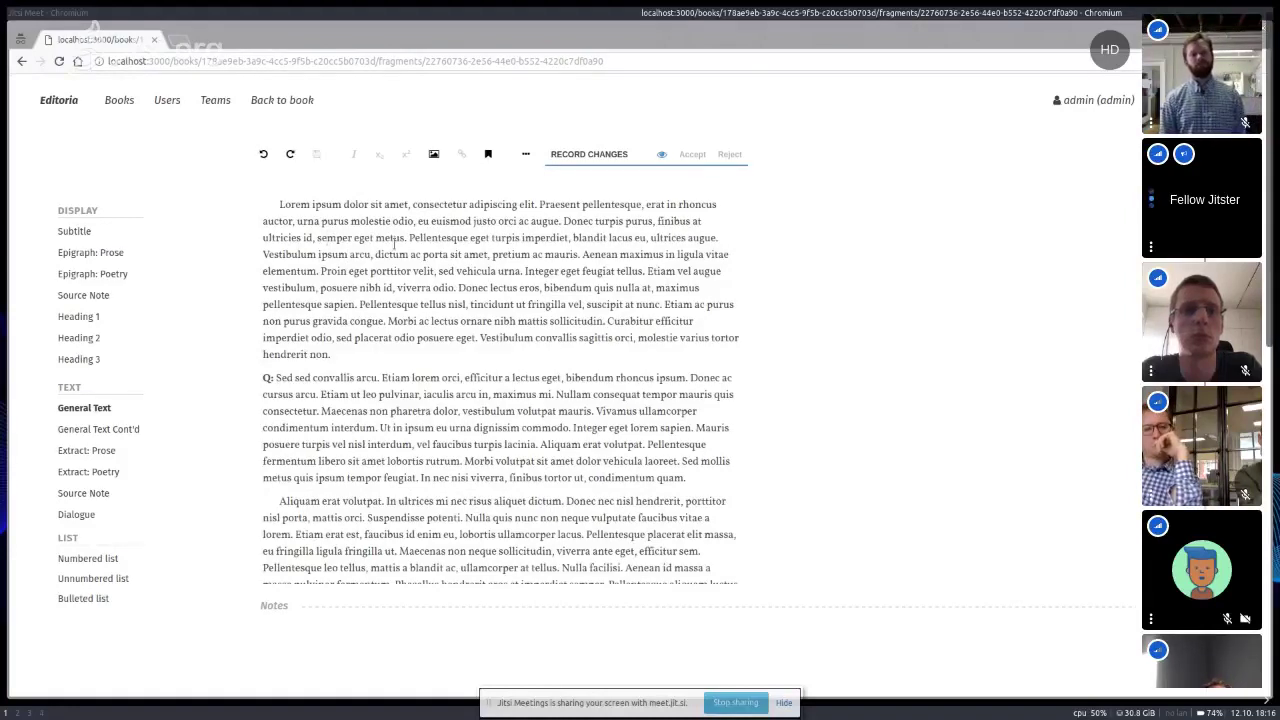
Toggle italic on and off for the passage around "eget metus. Pellentesque eget turpis" in the first paragraph, and make it superscript.
{"action": "left_click", "coordinate": [391, 240]}
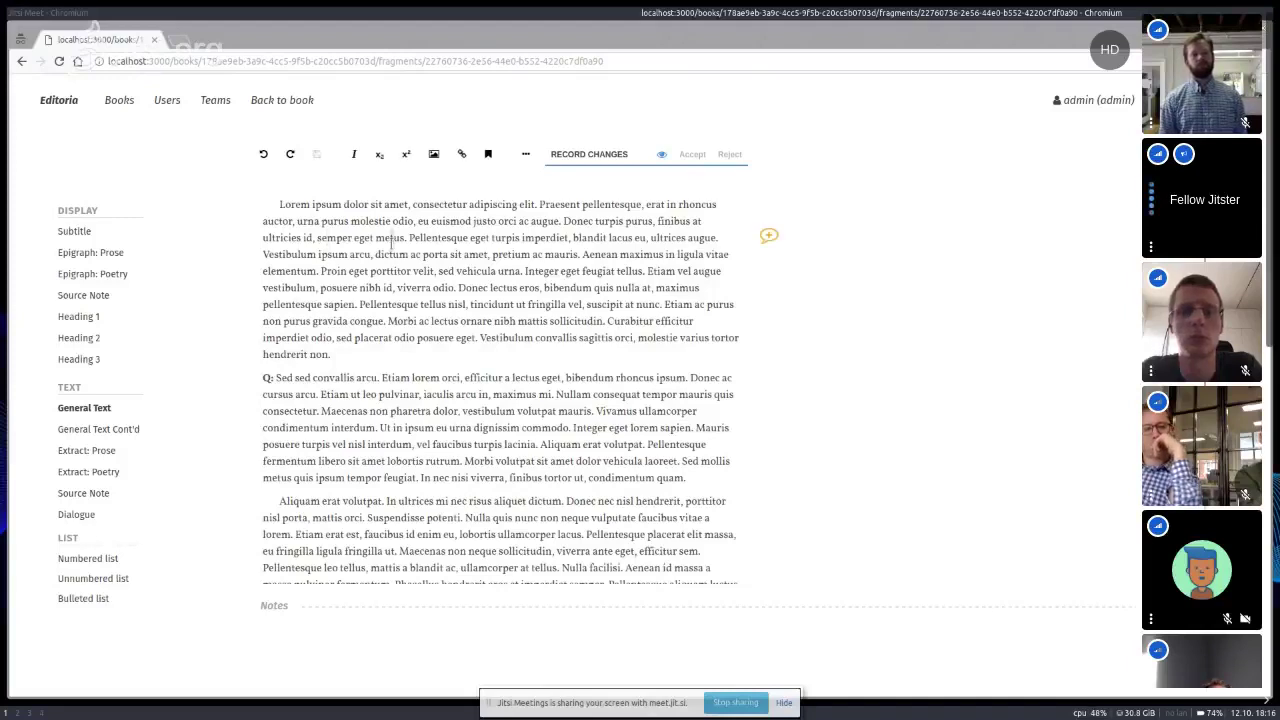
{"action": "left_click", "coordinate": [373, 255]}
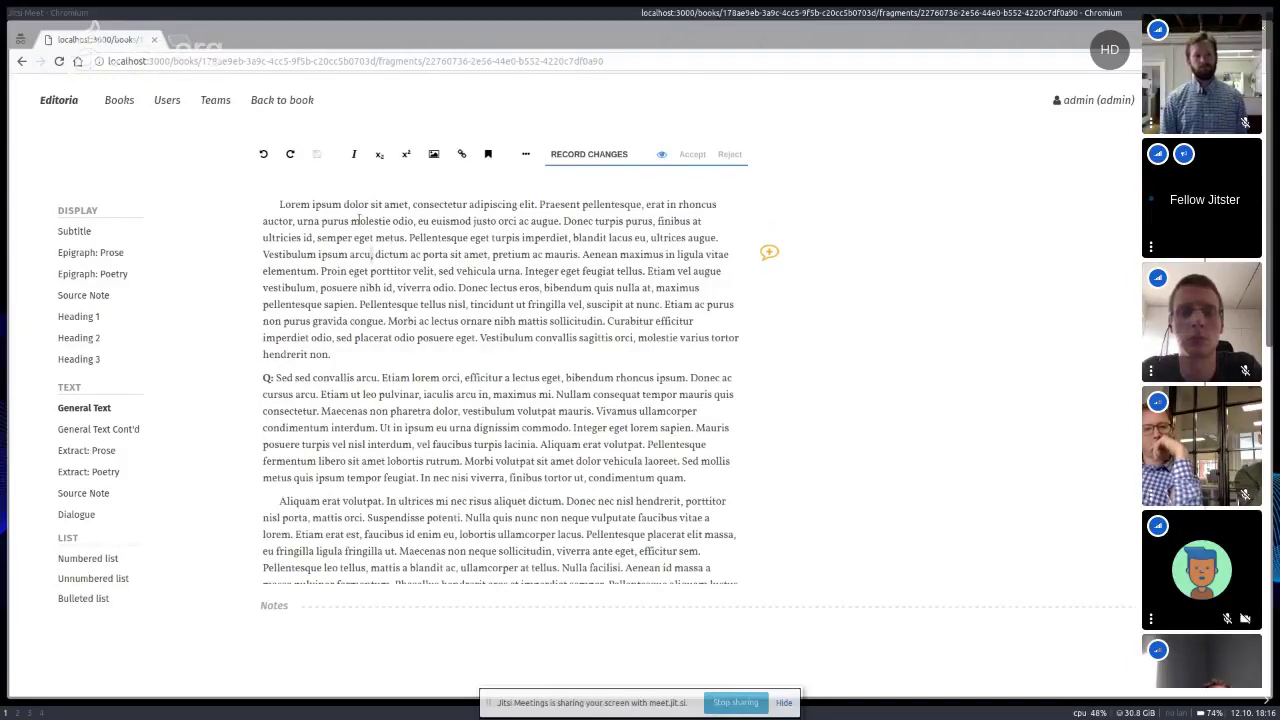
{"action": "left_click_drag", "start_coordinate": [343, 238], "coordinate": [536, 238]}
{"action": "left_click", "coordinate": [354, 155]}
{"action": "left_click", "coordinate": [354, 155]}
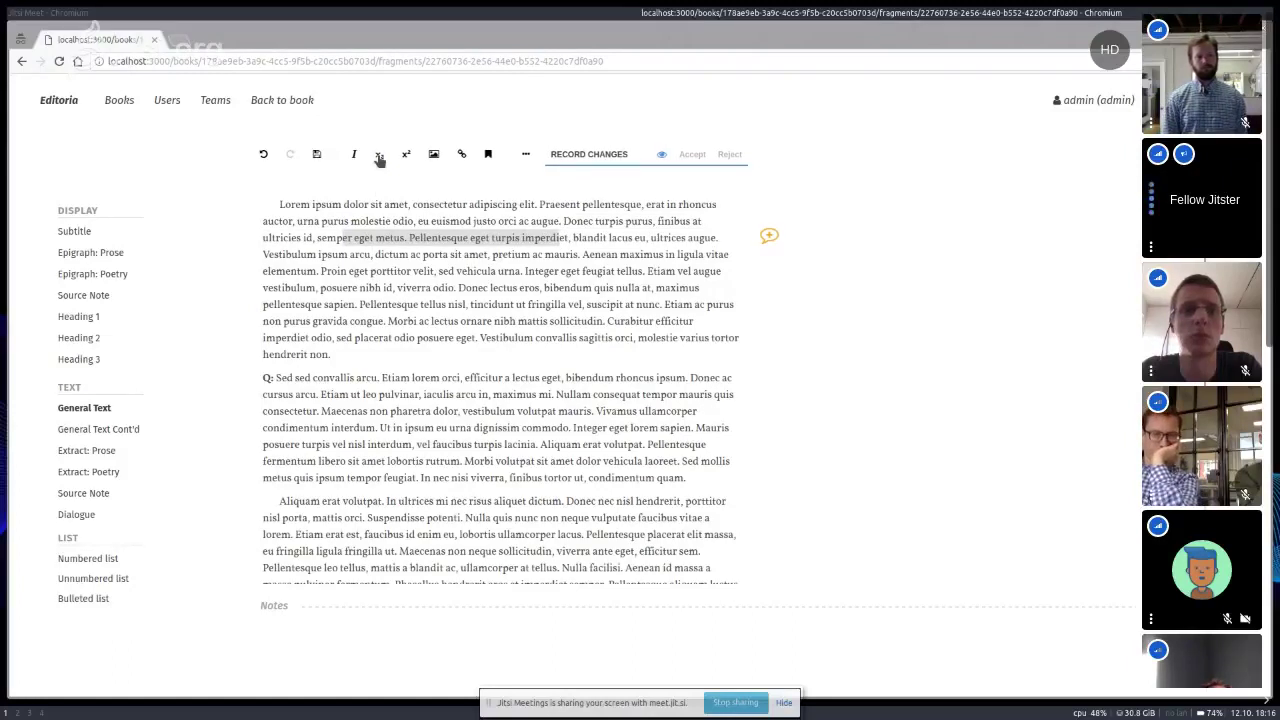
{"action": "left_click", "coordinate": [380, 158]}
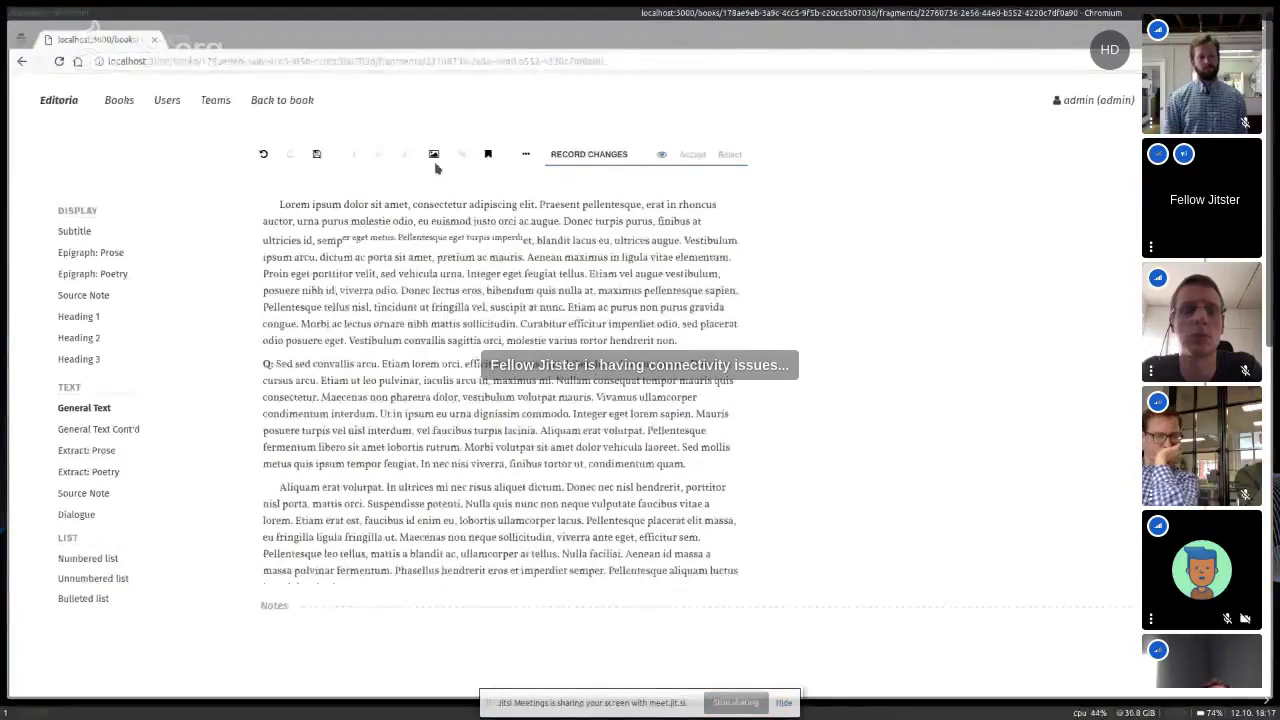
{"action": "key", "text": "ctrl+z"}
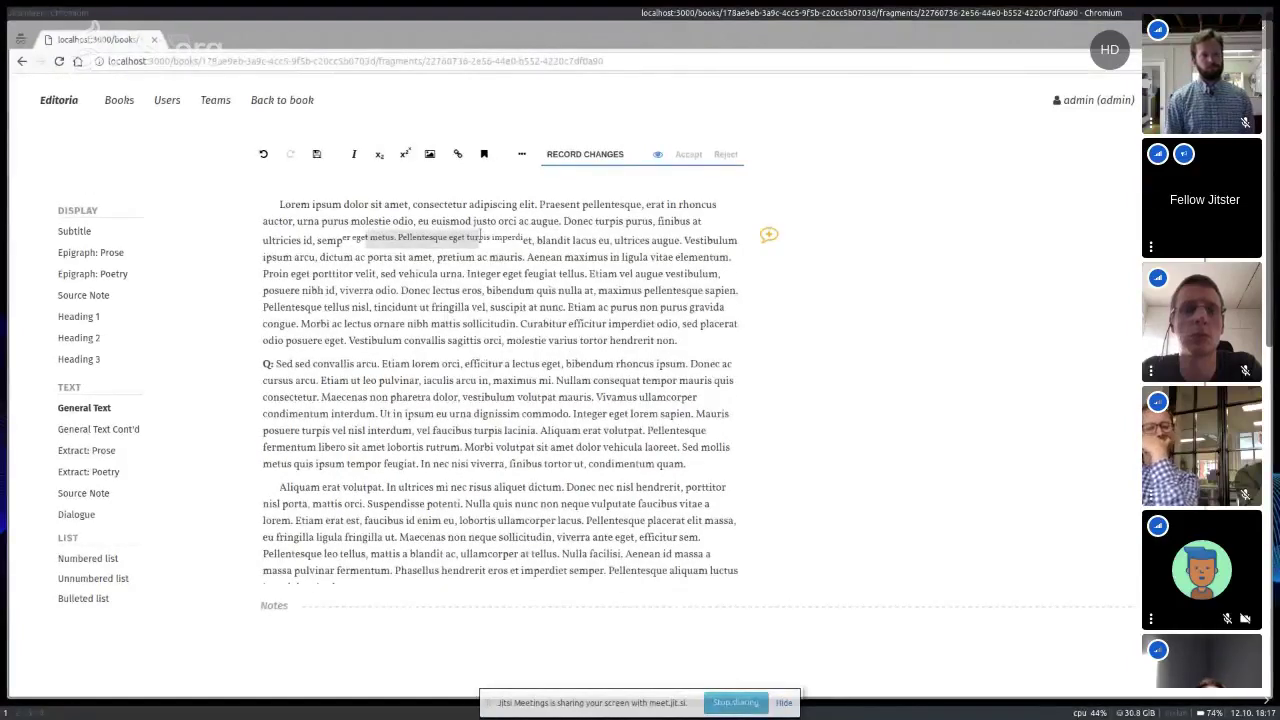
Clear the superscript from the first paragraph's passage and change the second paragraph from Dialogue back to General Text.
{"action": "left_click", "coordinate": [400, 304]}
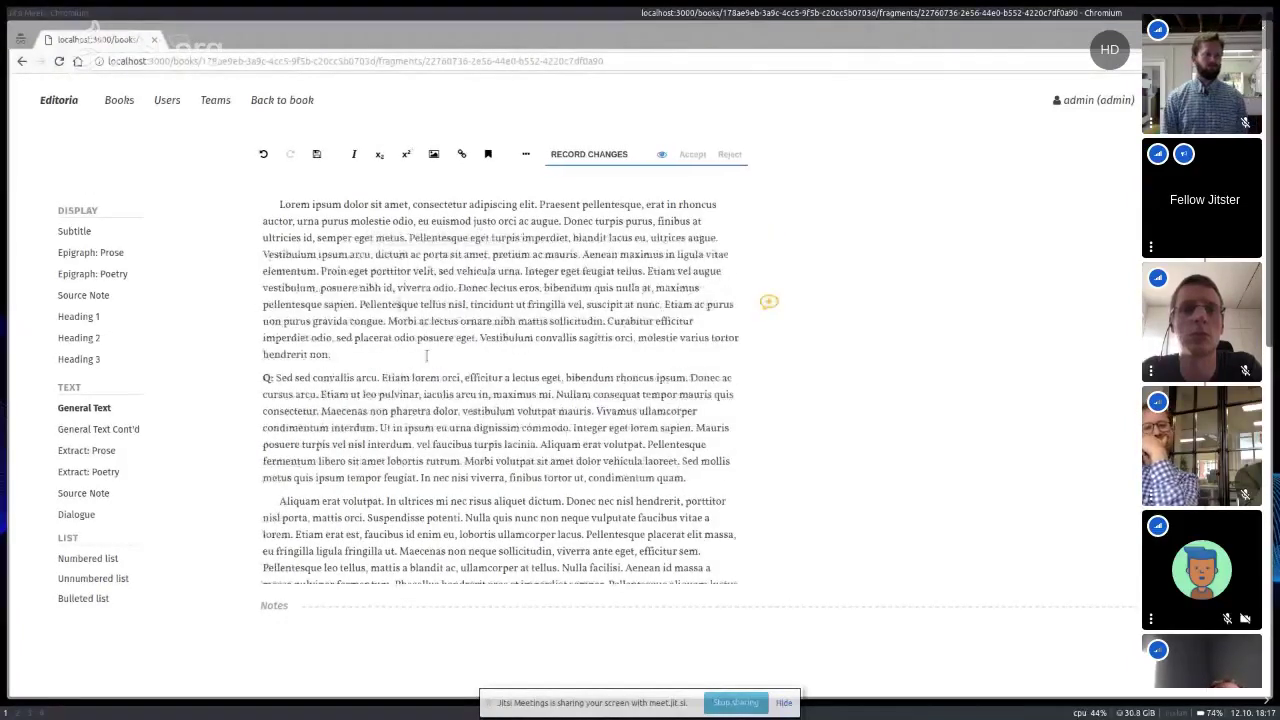
{"action": "left_click", "coordinate": [388, 416]}
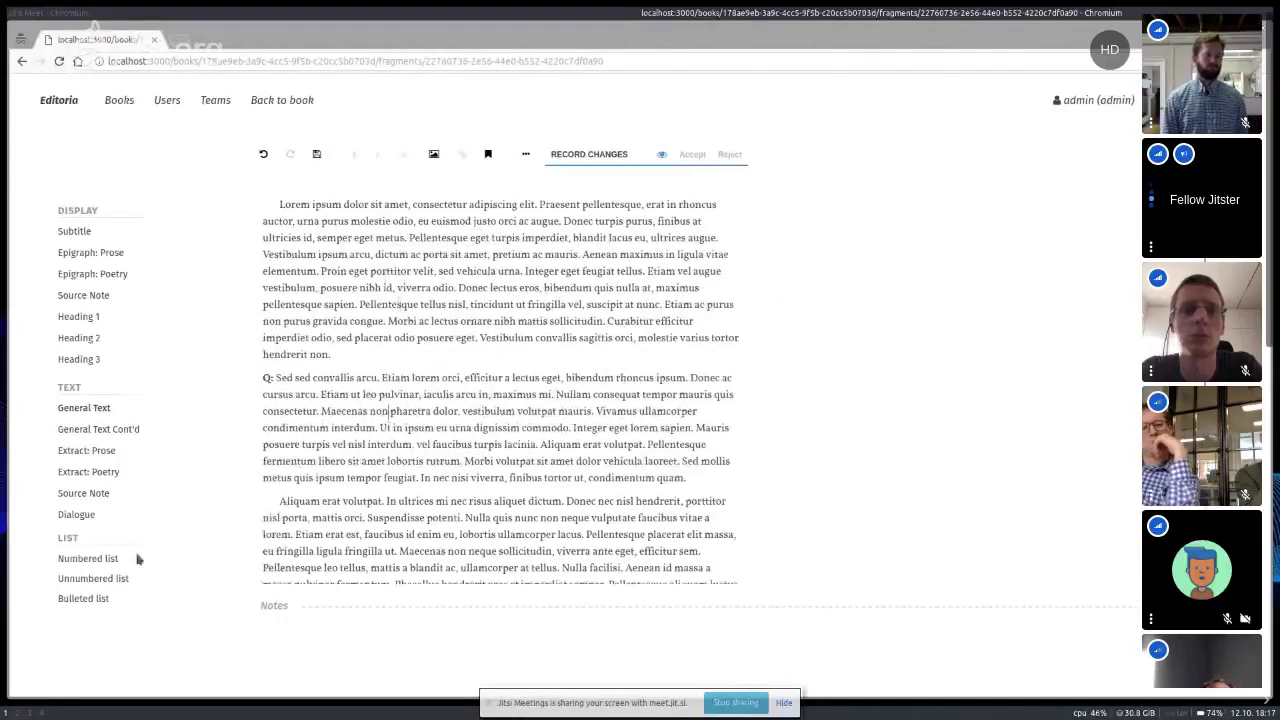
{"action": "left_click", "coordinate": [72, 510]}
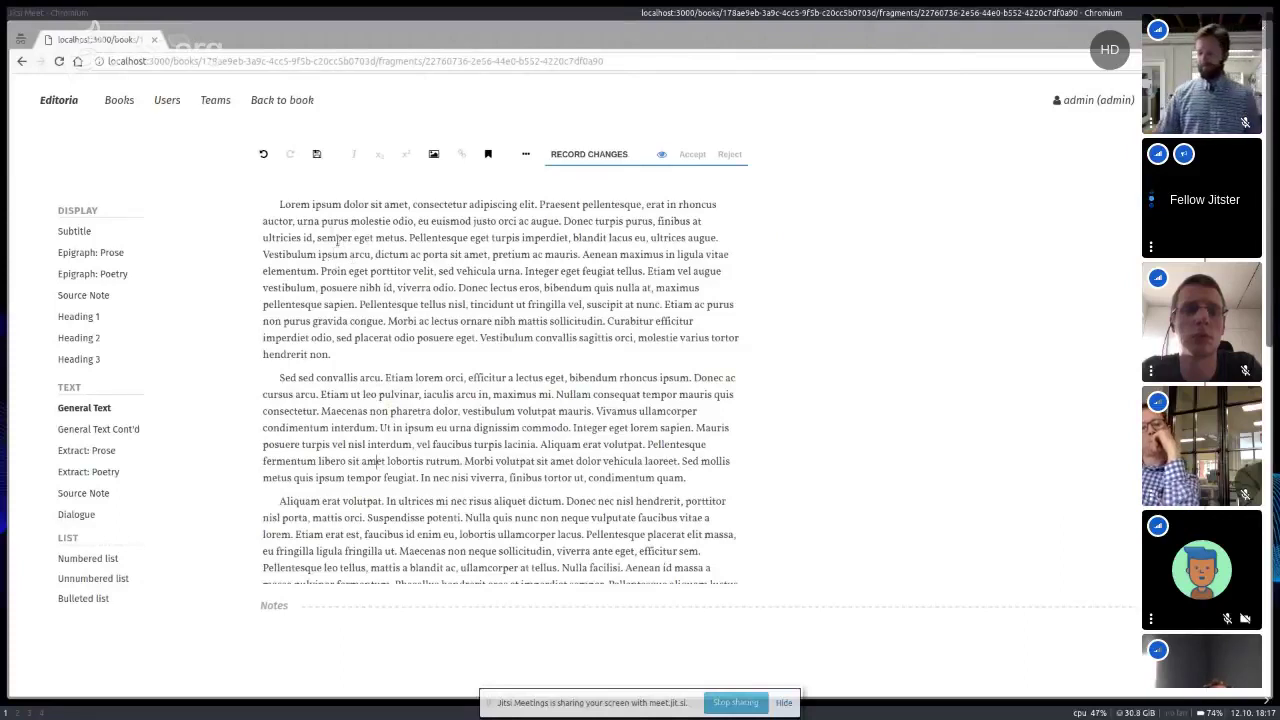
Apply the Subtitle style to the first and second paragraphs together.
{"action": "left_click_drag", "start_coordinate": [337, 230], "coordinate": [447, 443]}
{"action": "left_click", "coordinate": [447, 443]}
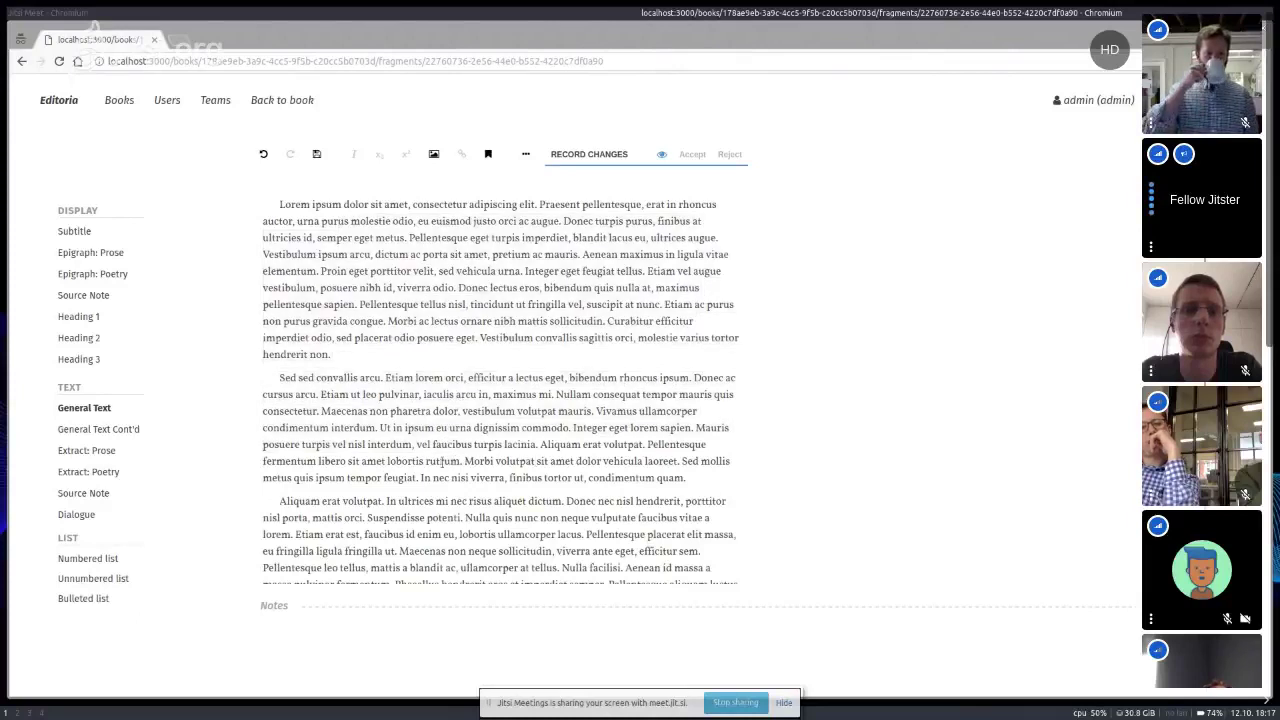
{"action": "left_click_drag", "start_coordinate": [459, 461], "coordinate": [405, 238]}
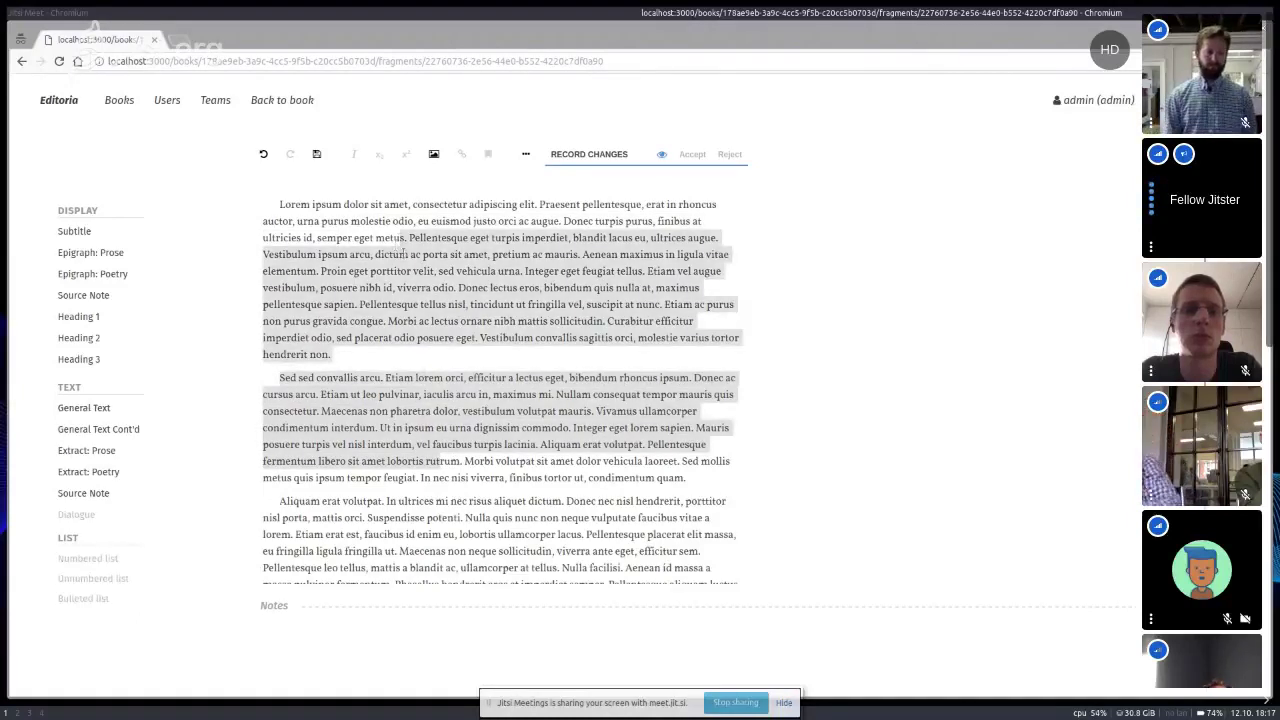
{"action": "left_click", "coordinate": [74, 231]}
{"action": "scroll", "coordinate": [456, 365], "scroll_direction": "down", "scroll_amount": 3}
{"action": "left_click", "coordinate": [448, 276]}
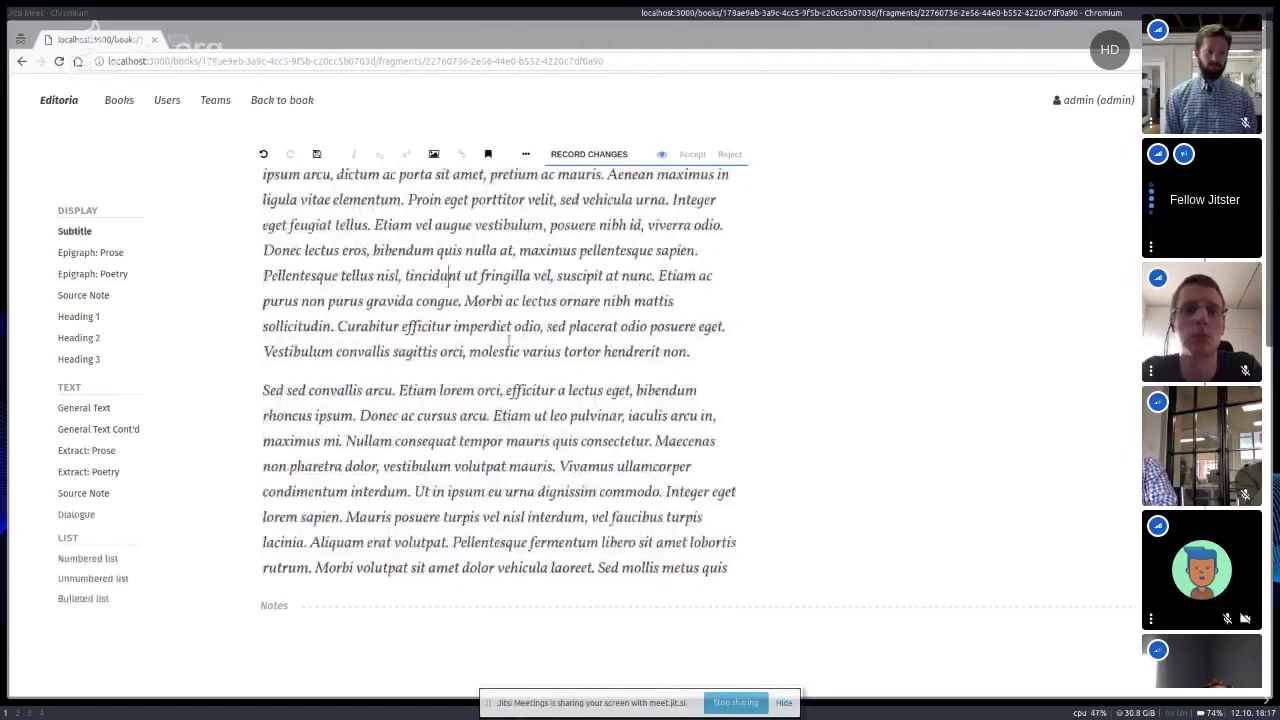
{"action": "scroll", "coordinate": [509, 340], "scroll_direction": "down", "scroll_amount": 2}
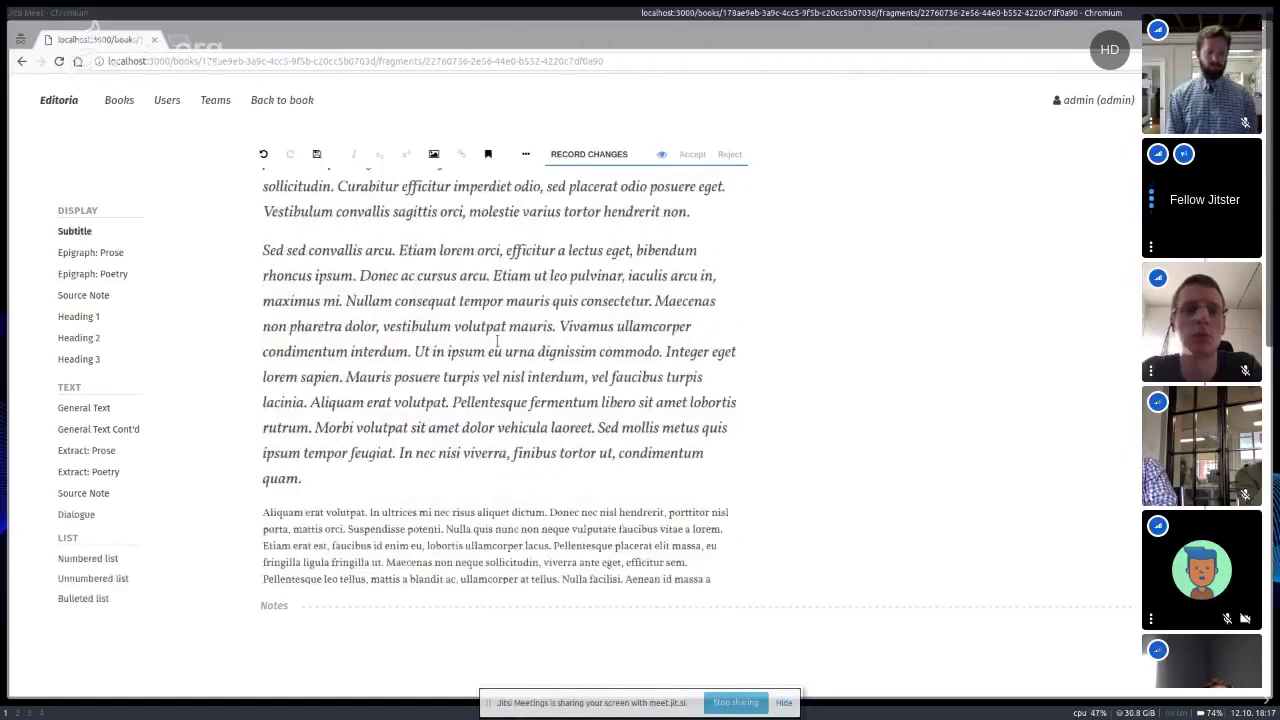
Undo the Subtitle style on the first two paragraphs.
{"action": "key", "text": "ctrl+z"}
{"action": "key", "text": "ctrl+z"}
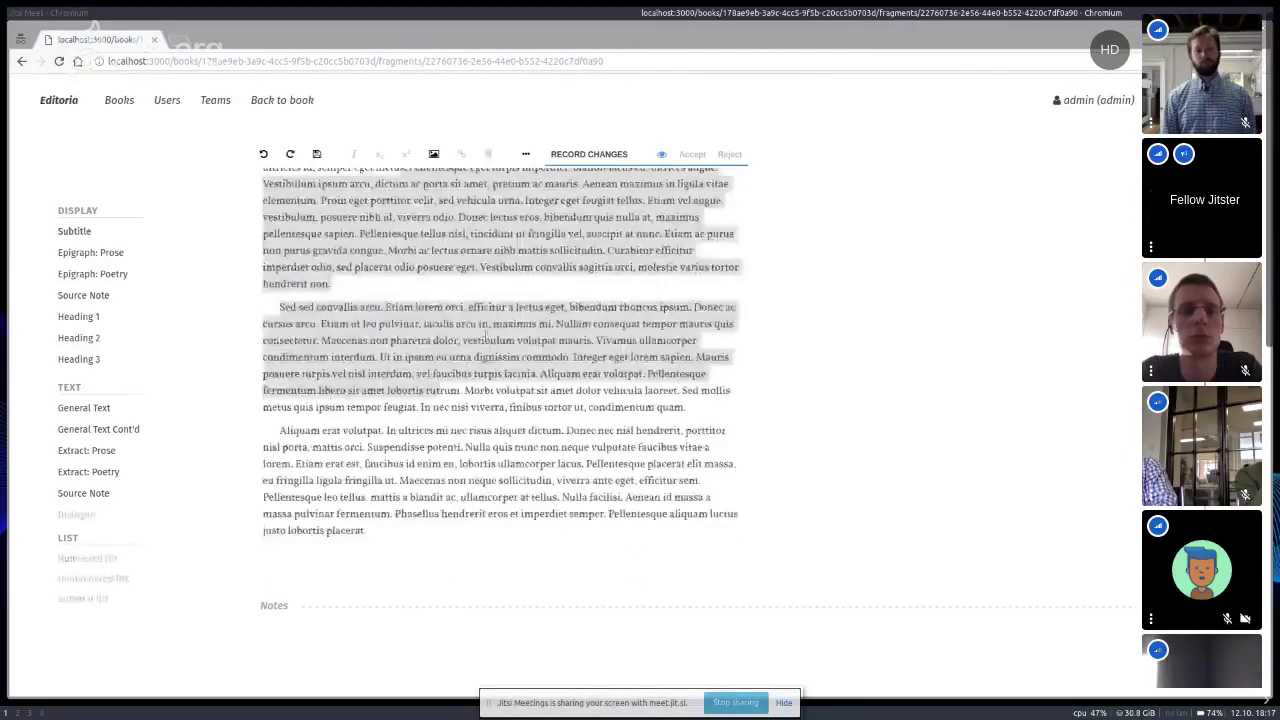
{"action": "scroll", "coordinate": [485, 337], "scroll_direction": "up", "scroll_amount": 1}
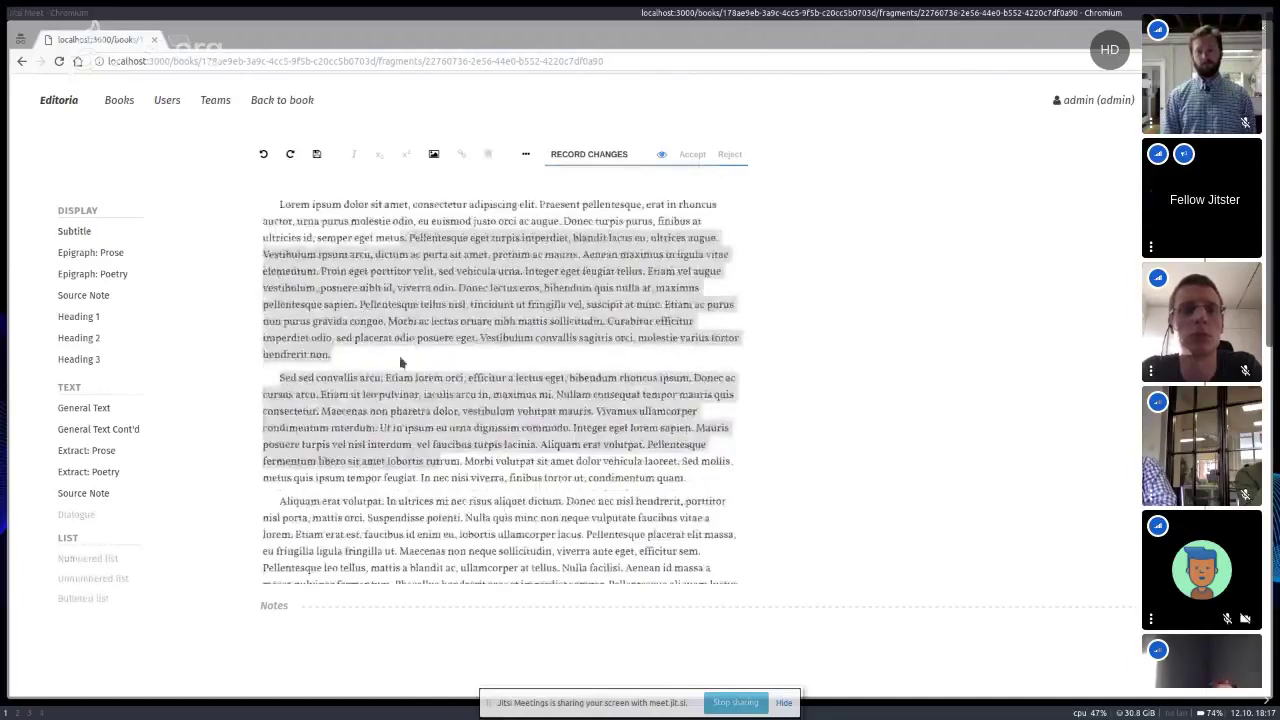
Add an empty paragraph below the first paragraph and insert the image 20170725_194739.jpg from Downloads there.
{"action": "left_click", "coordinate": [400, 356]}
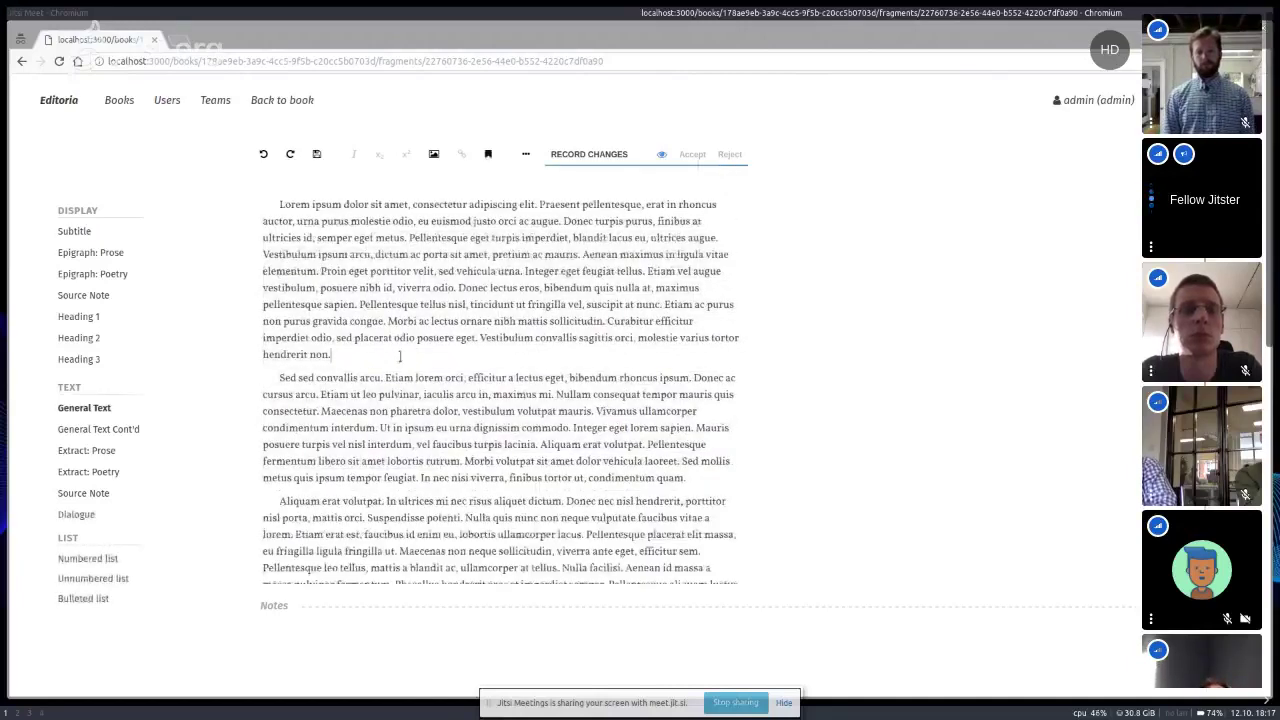
{"action": "key", "text": "Return"}
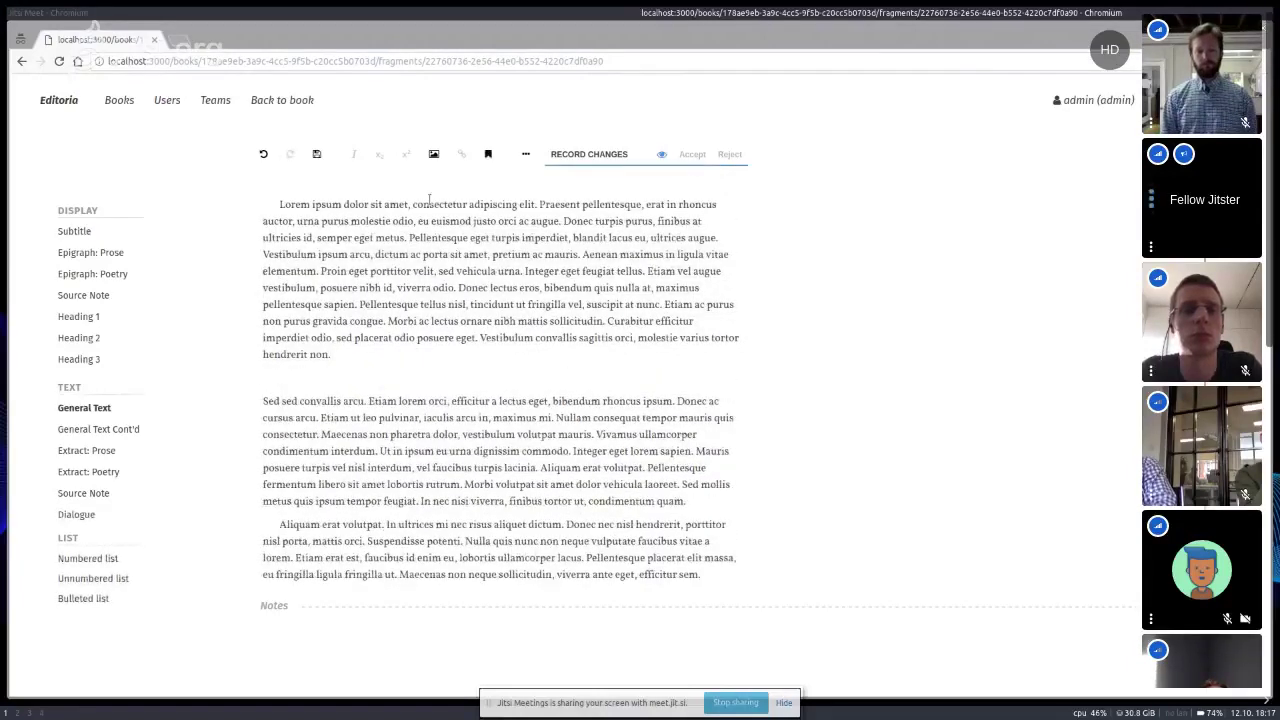
{"action": "left_click", "coordinate": [436, 156]}
{"action": "left_click", "coordinate": [446, 108]}
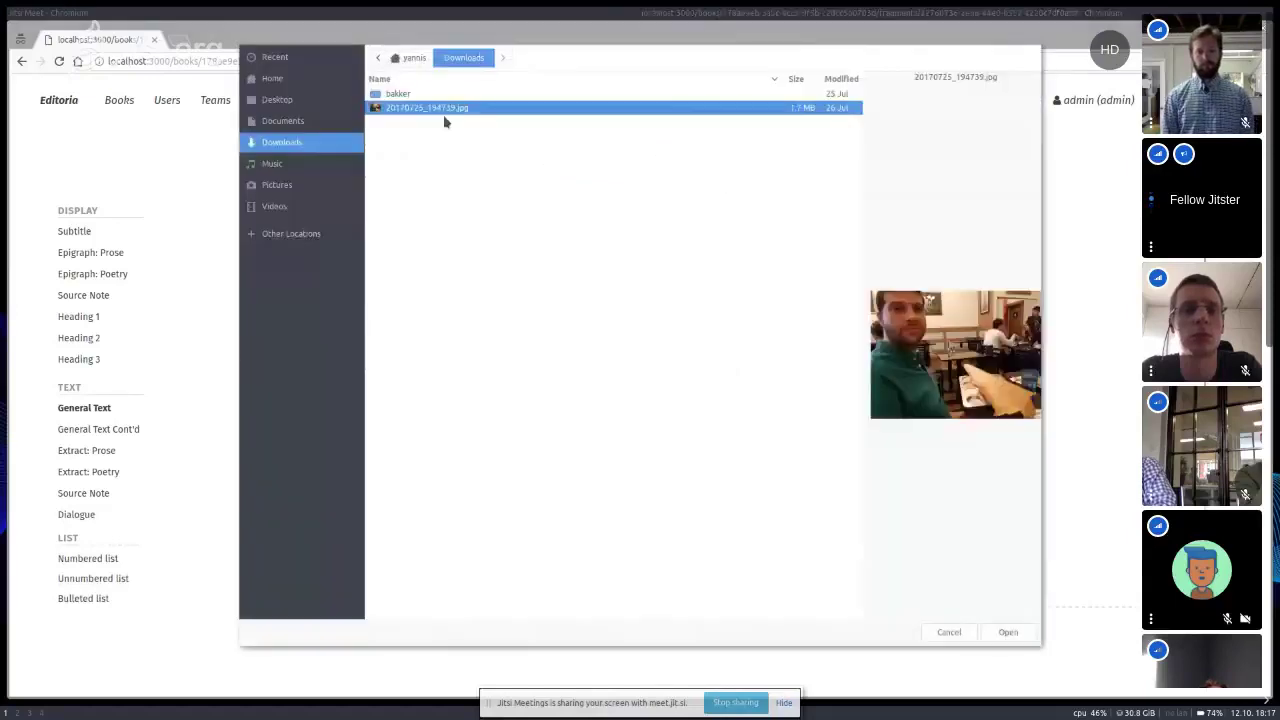
{"action": "left_click", "coordinate": [1008, 633]}
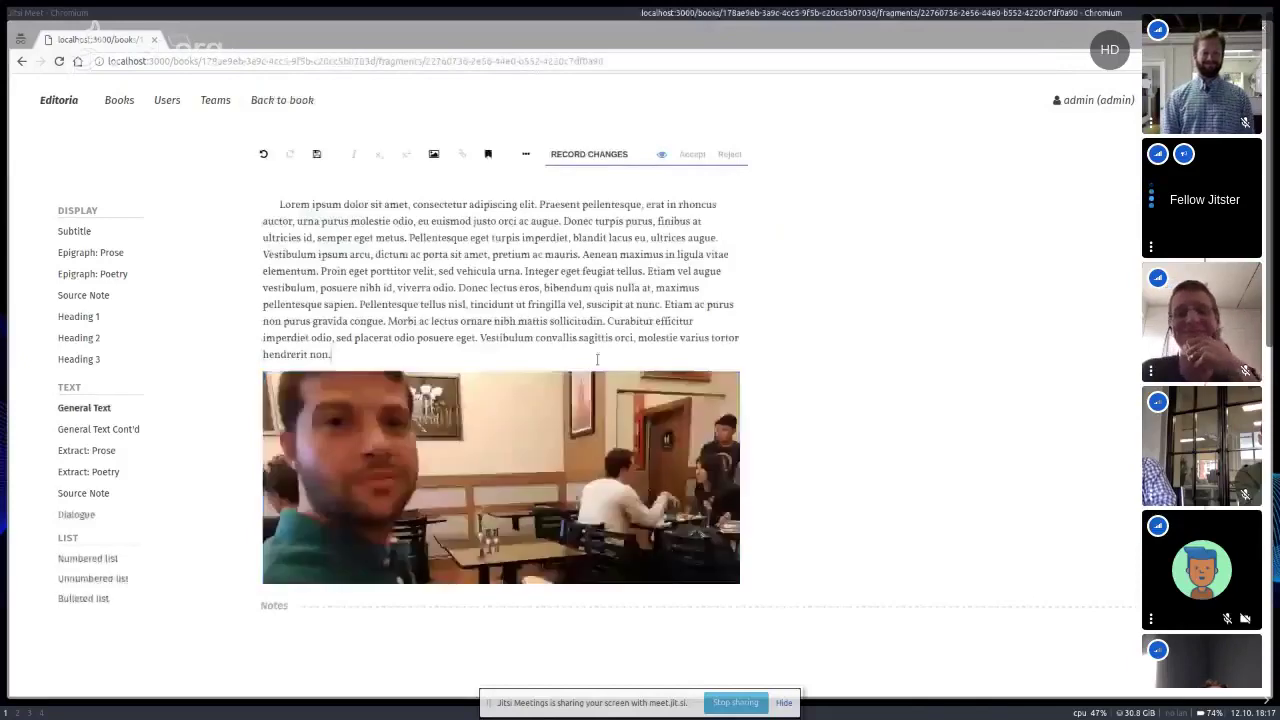
{"action": "scroll", "coordinate": [541, 494], "scroll_direction": "down", "scroll_amount": 2}
{"action": "scroll", "coordinate": [541, 494], "scroll_direction": "up", "scroll_amount": 3}
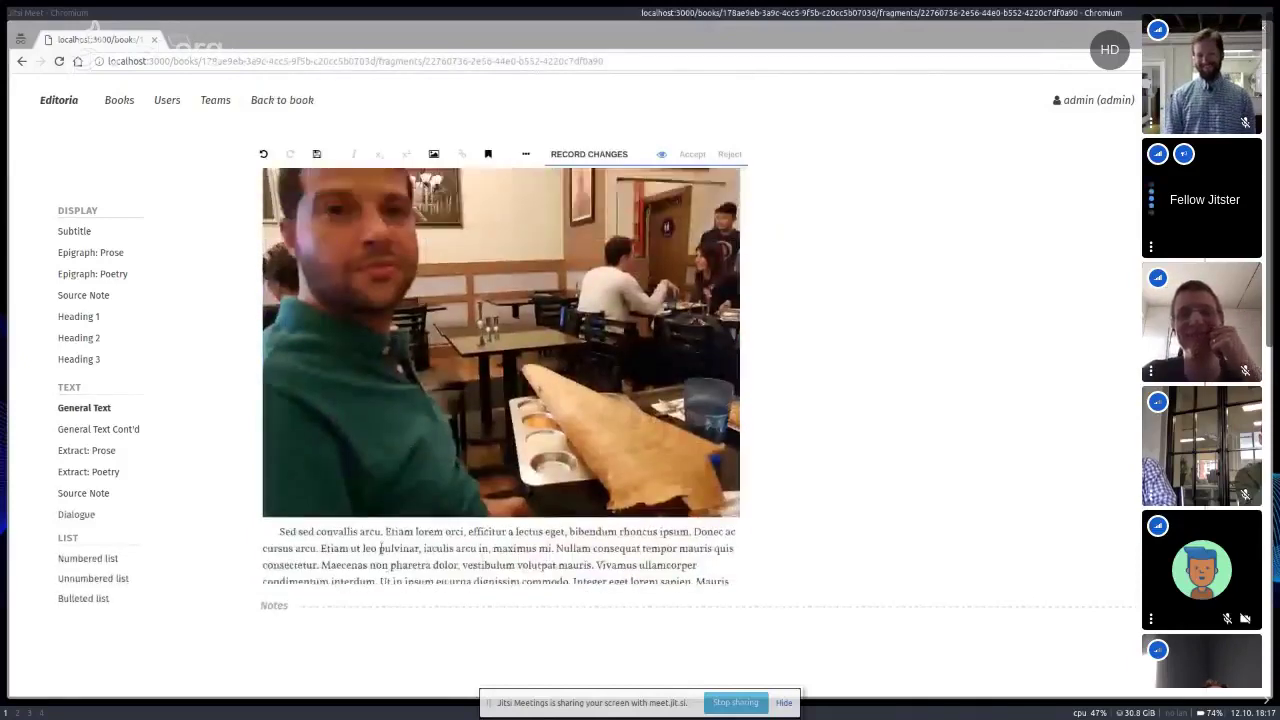
Apply the Subtitle style to a selection spanning the first paragraph, the image and the paragraph below it.
{"action": "left_click_drag", "start_coordinate": [488, 583], "coordinate": [284, 218]}
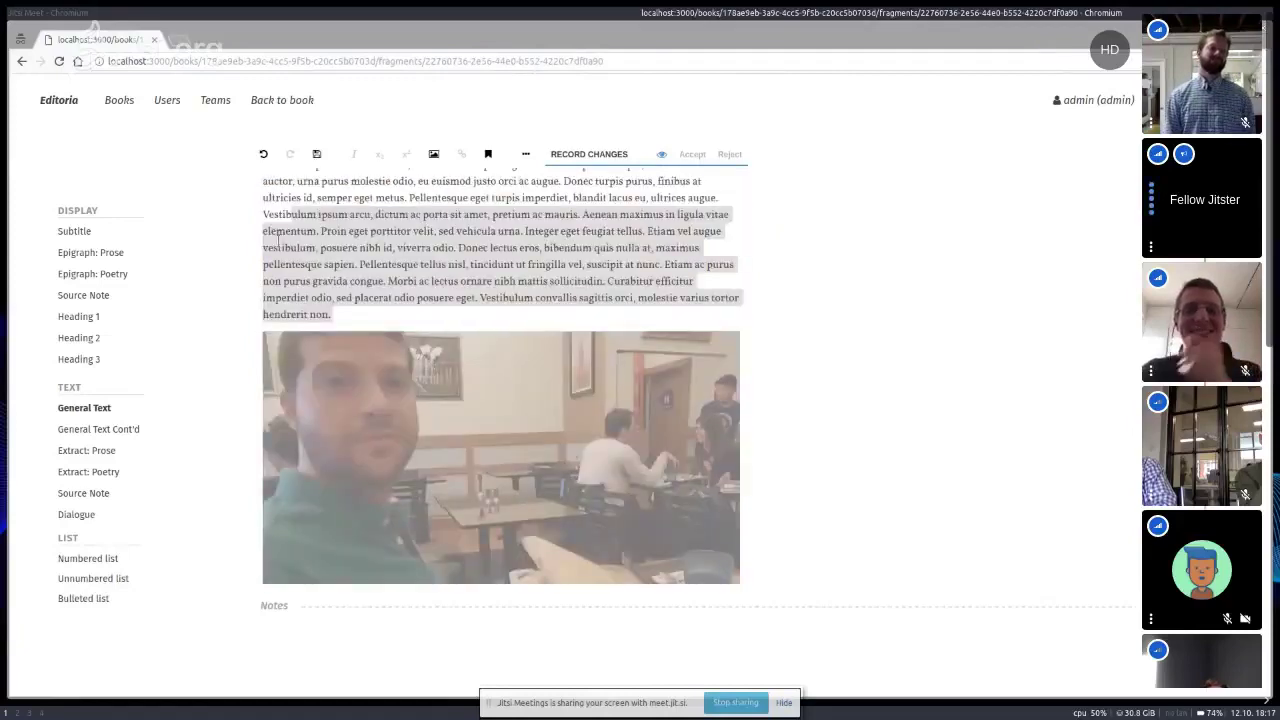
{"action": "left_click", "coordinate": [516, 404]}
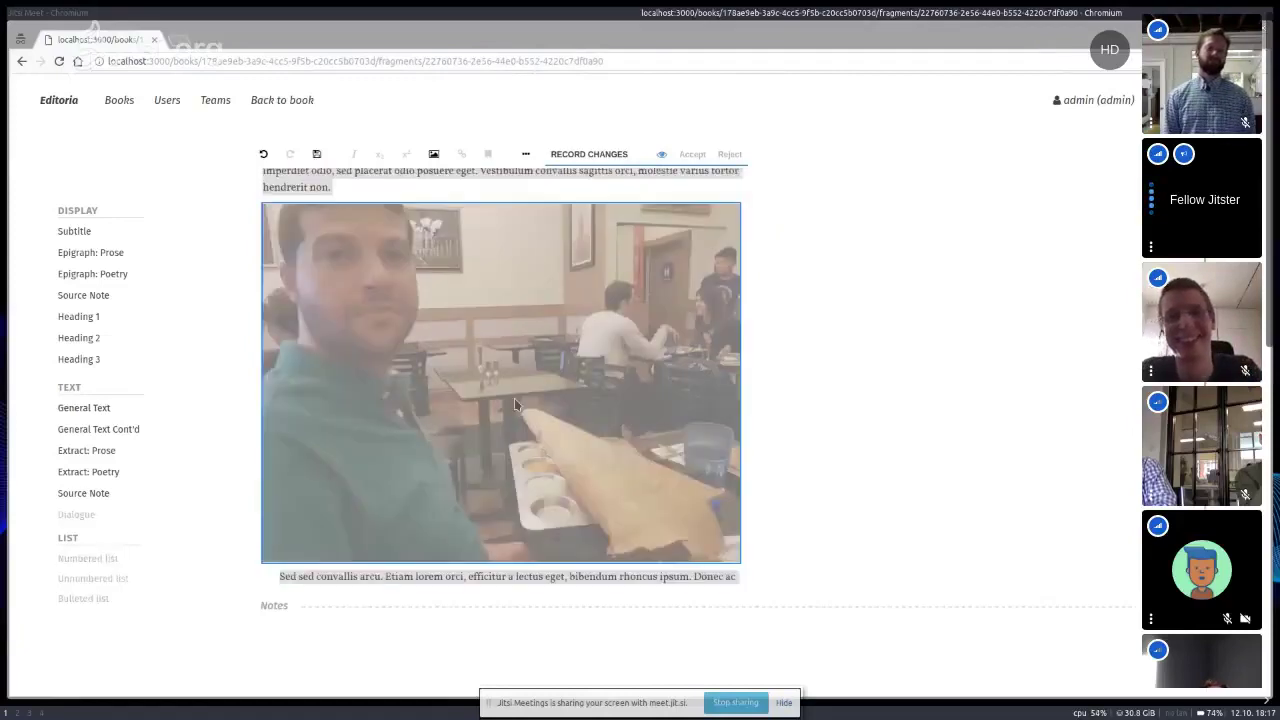
{"action": "scroll", "coordinate": [516, 404], "scroll_direction": "up", "scroll_amount": 4}
{"action": "left_click", "coordinate": [67, 233]}
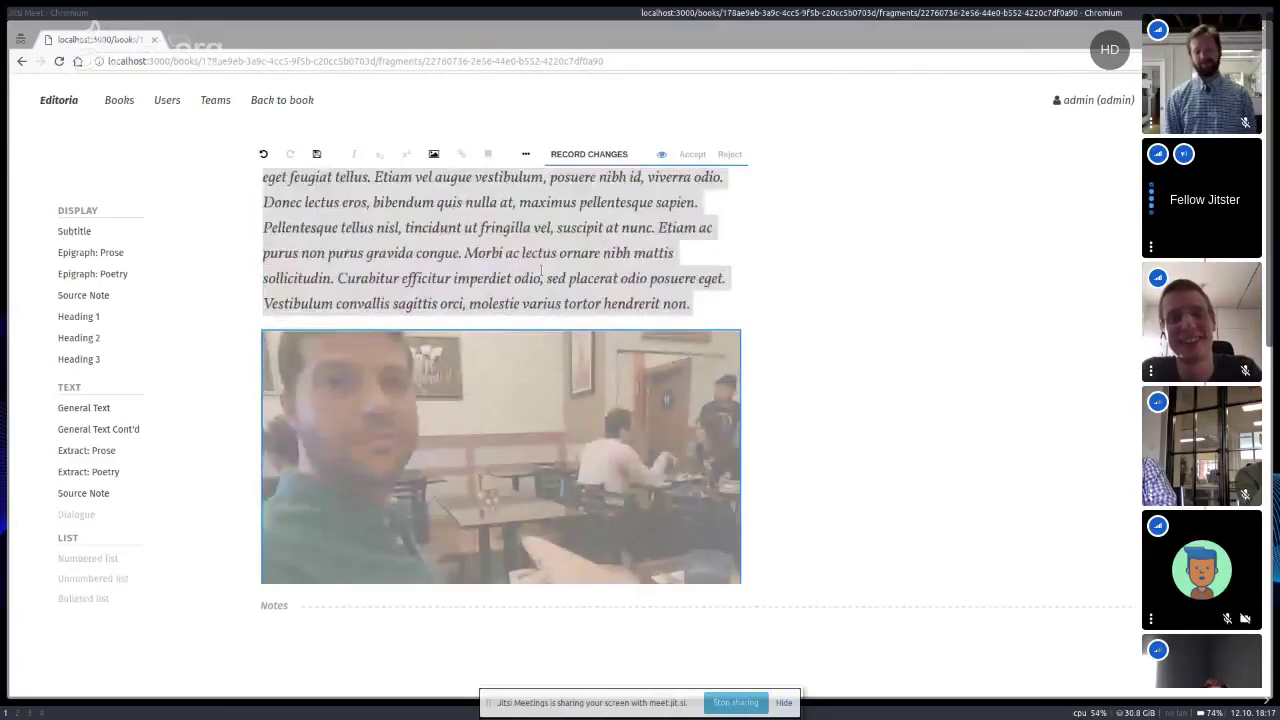
{"action": "left_click", "coordinate": [529, 409]}
{"action": "scroll", "coordinate": [690, 375], "scroll_direction": "down", "scroll_amount": 4}
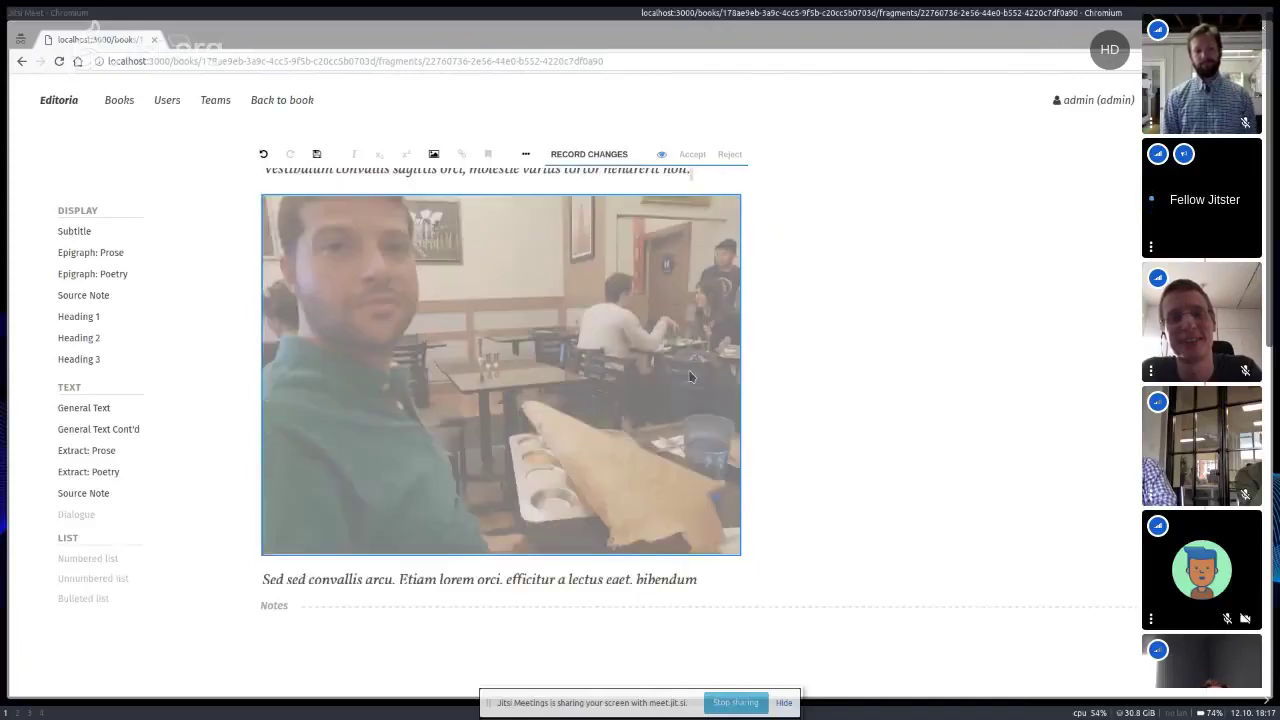
{"action": "left_click", "coordinate": [655, 404]}
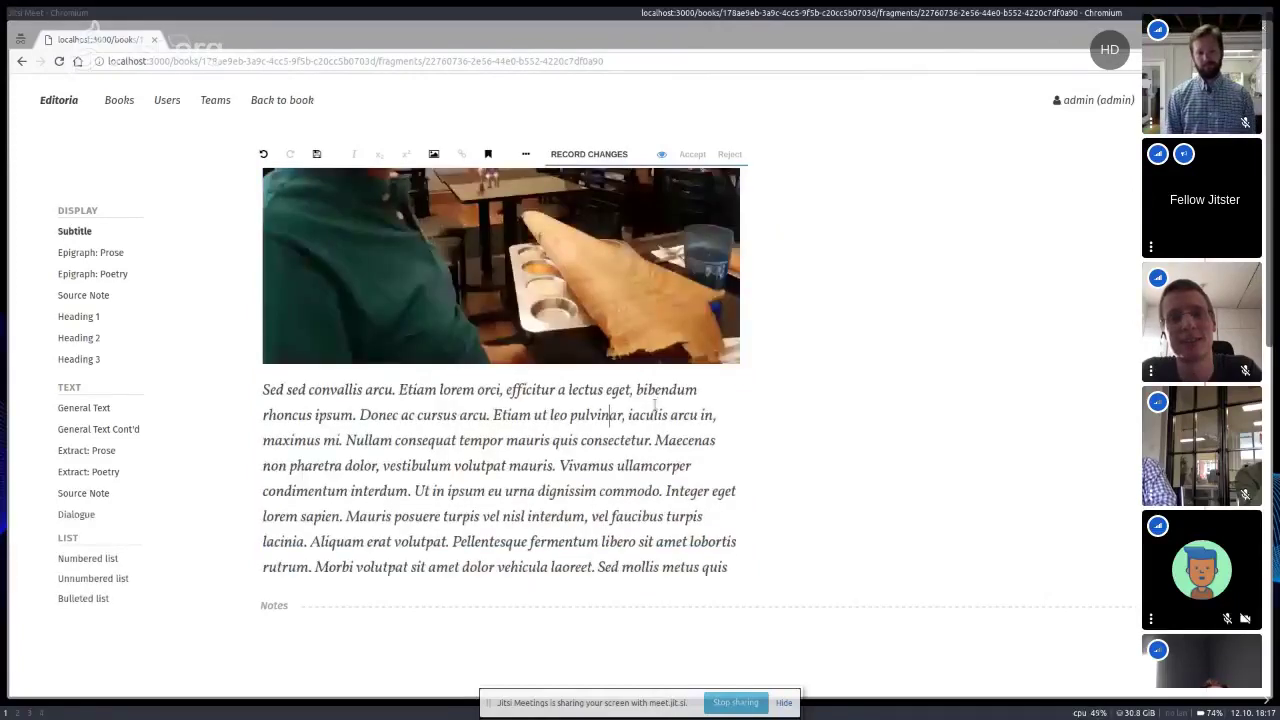
Undo the Subtitle formatting, the image insertion and the empty paragraph below the first paragraph.
{"action": "key", "text": "ctrl+z"}
{"action": "key", "text": "ctrl+z"}
{"action": "key", "text": "ctrl+z"}
{"action": "key", "text": "ctrl+z"}
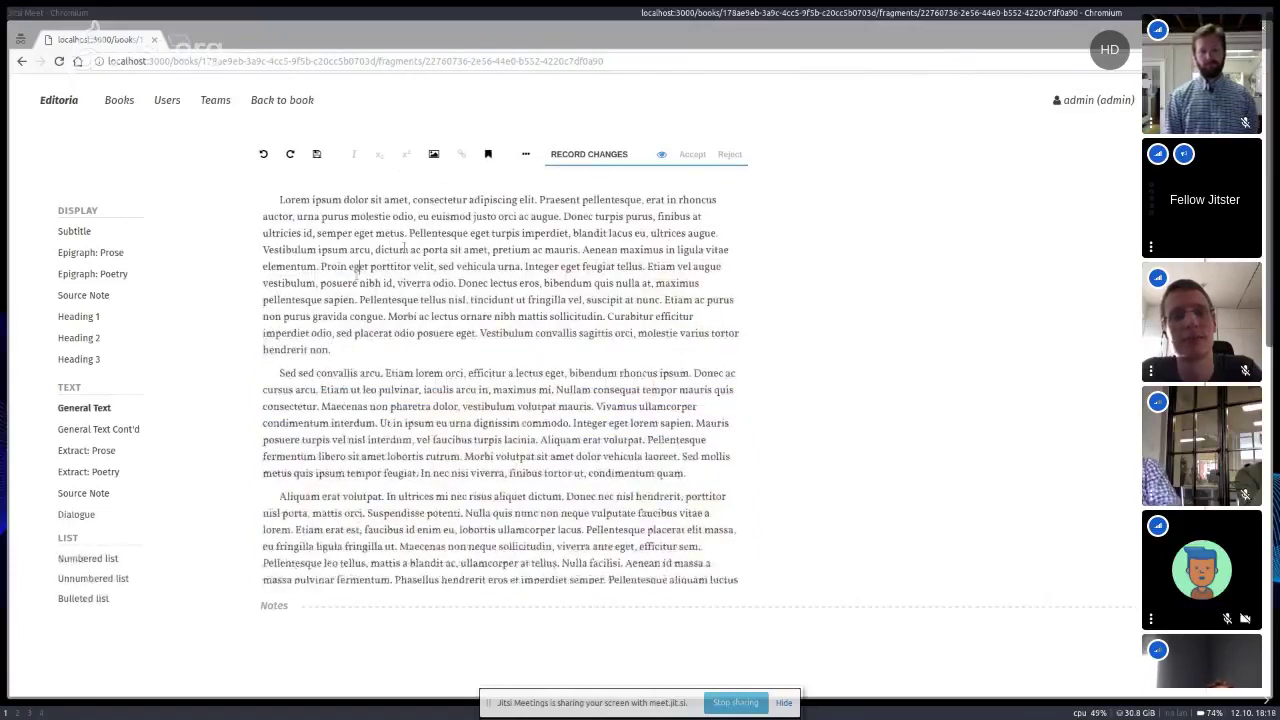
Link the passage from "ac porta sit amet" to "Etiam" in the first paragraph to "n", and remove the link.
{"action": "left_click_drag", "start_coordinate": [410, 250], "coordinate": [677, 266]}
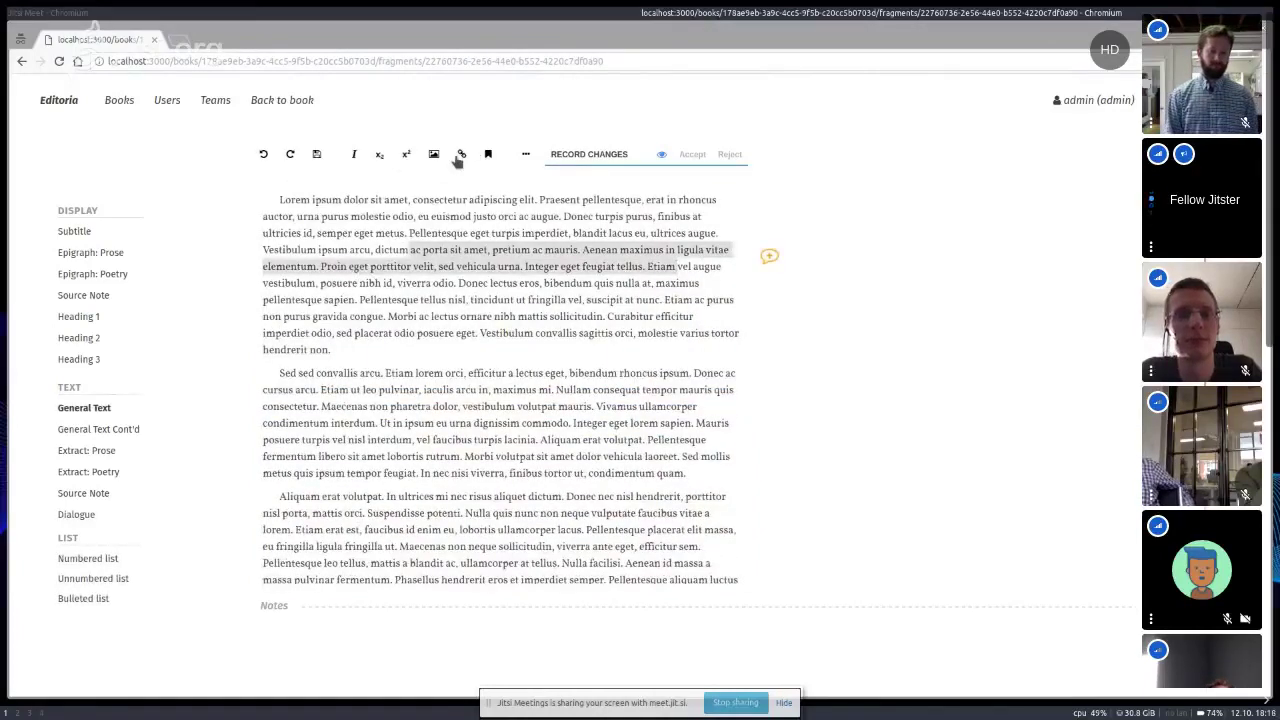
{"action": "left_click", "coordinate": [461, 154]}
{"action": "left_click", "coordinate": [643, 287]}
{"action": "type", "text": "n"}
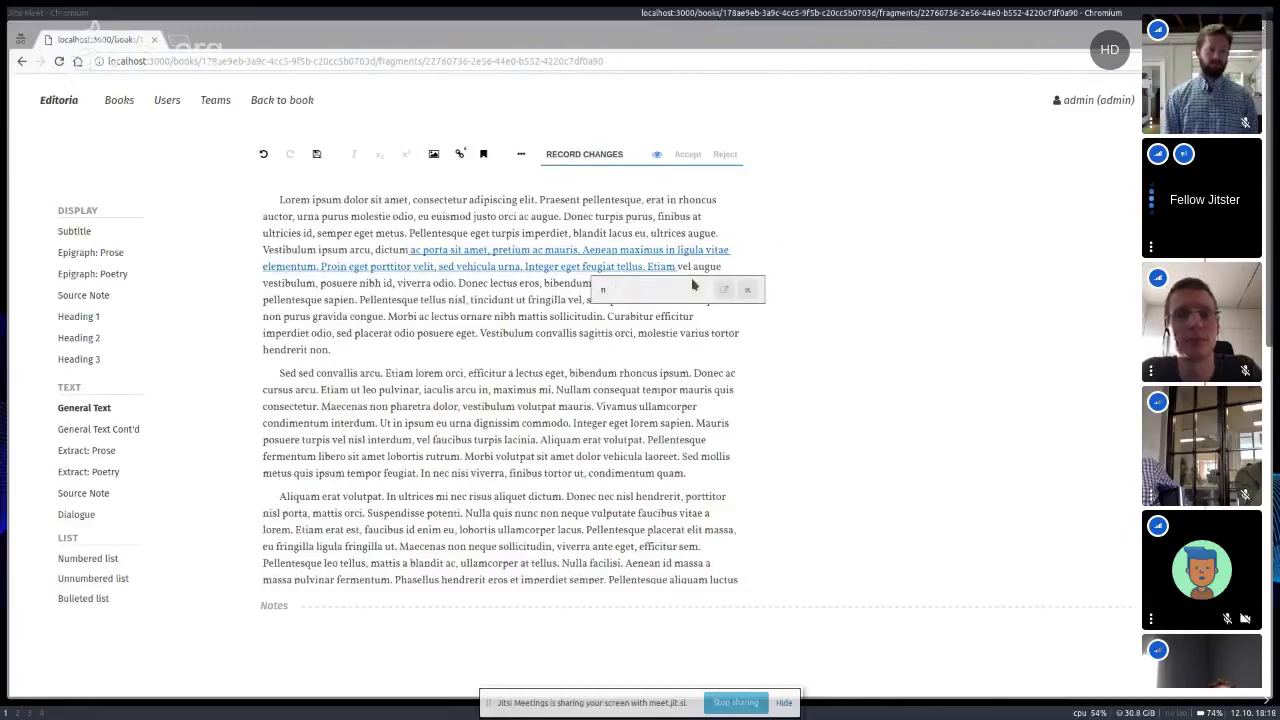
{"action": "left_click", "coordinate": [750, 290]}
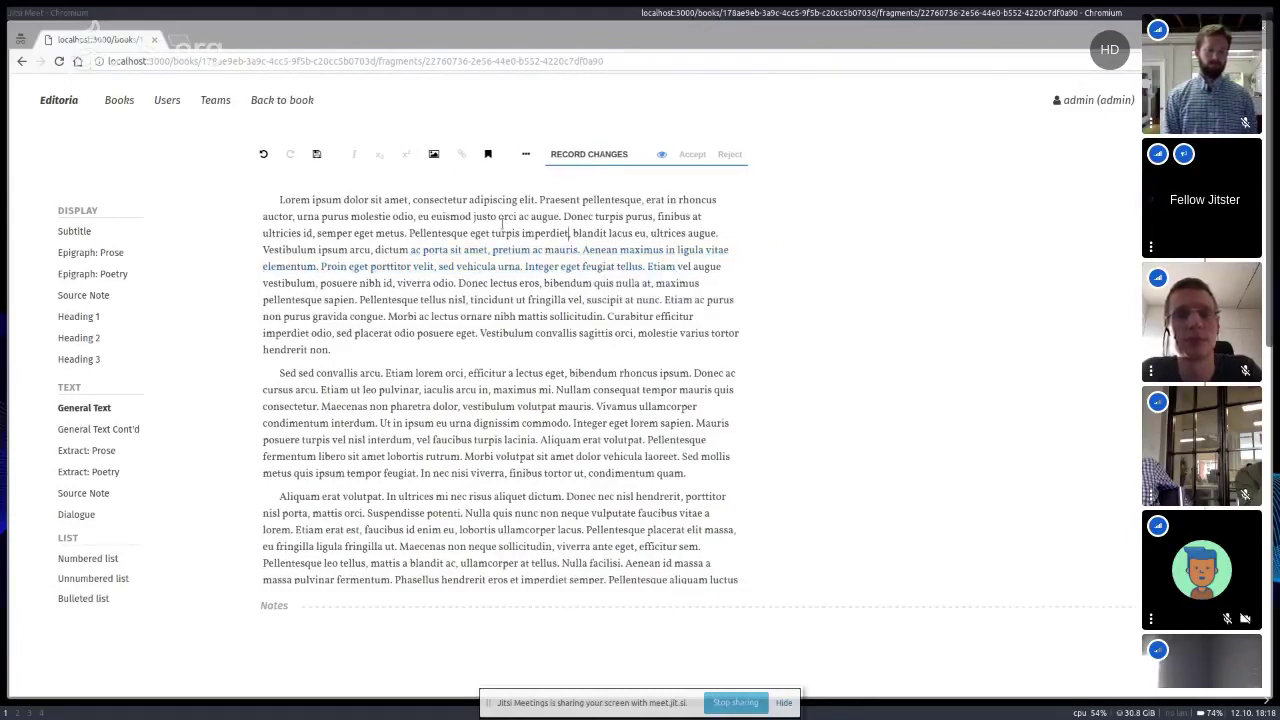
Insert a note after "Pellentesque tellus nisl" in the first paragraph and another after "ipsum eu urna" in the second.
{"action": "left_click", "coordinate": [466, 299]}
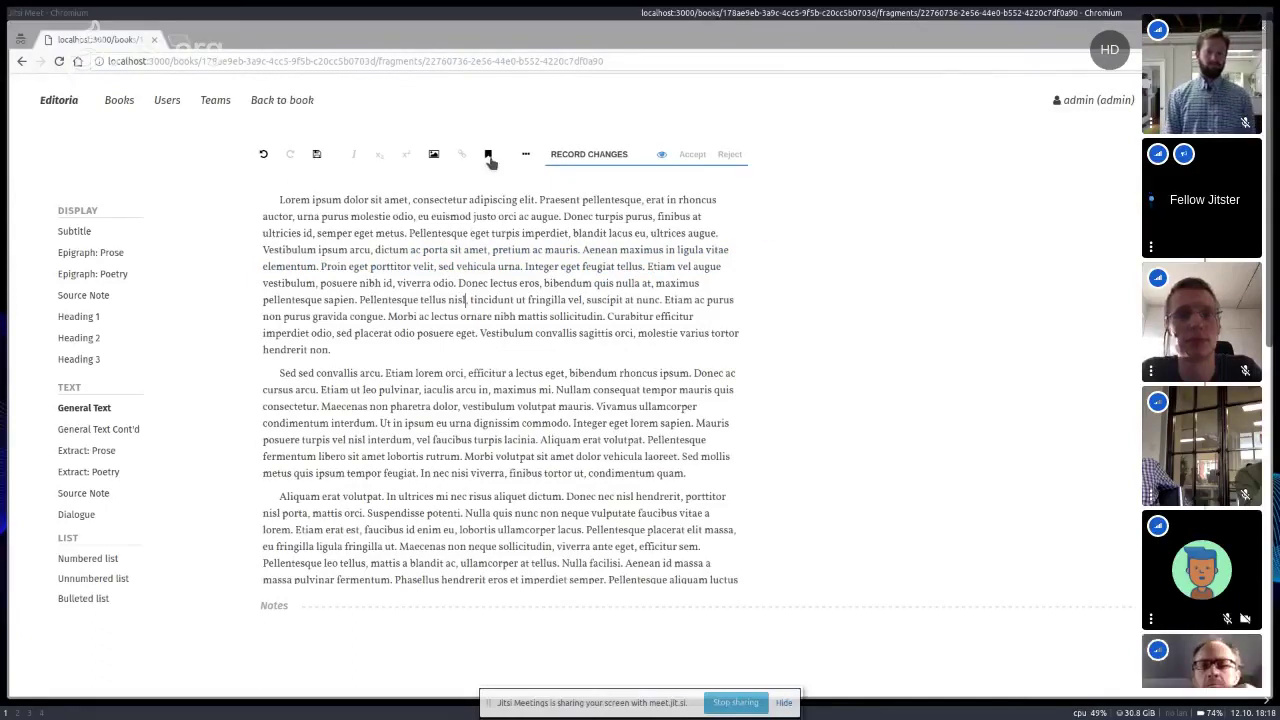
{"action": "left_click", "coordinate": [488, 157]}
{"action": "scroll", "coordinate": [503, 311], "scroll_direction": "down", "scroll_amount": 3}
{"action": "left_click", "coordinate": [474, 319]}
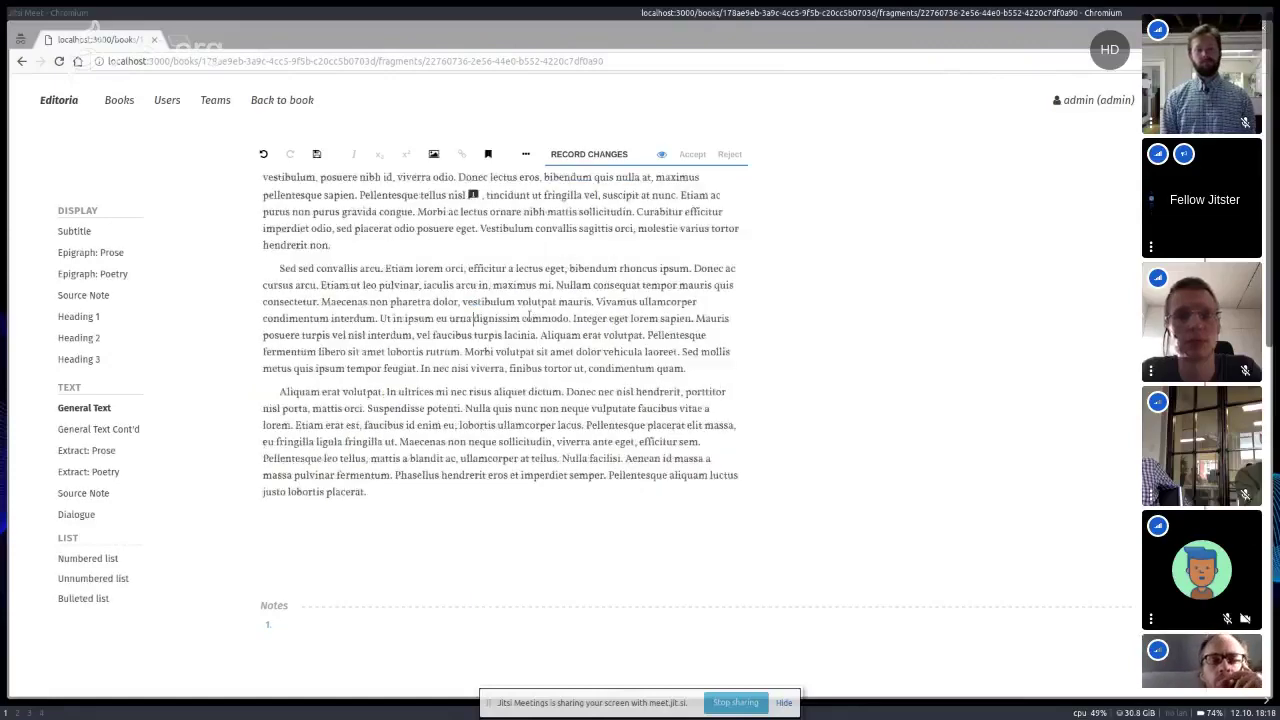
{"action": "left_click", "coordinate": [488, 154]}
{"action": "scroll", "coordinate": [460, 519], "scroll_direction": "down", "scroll_amount": 2}
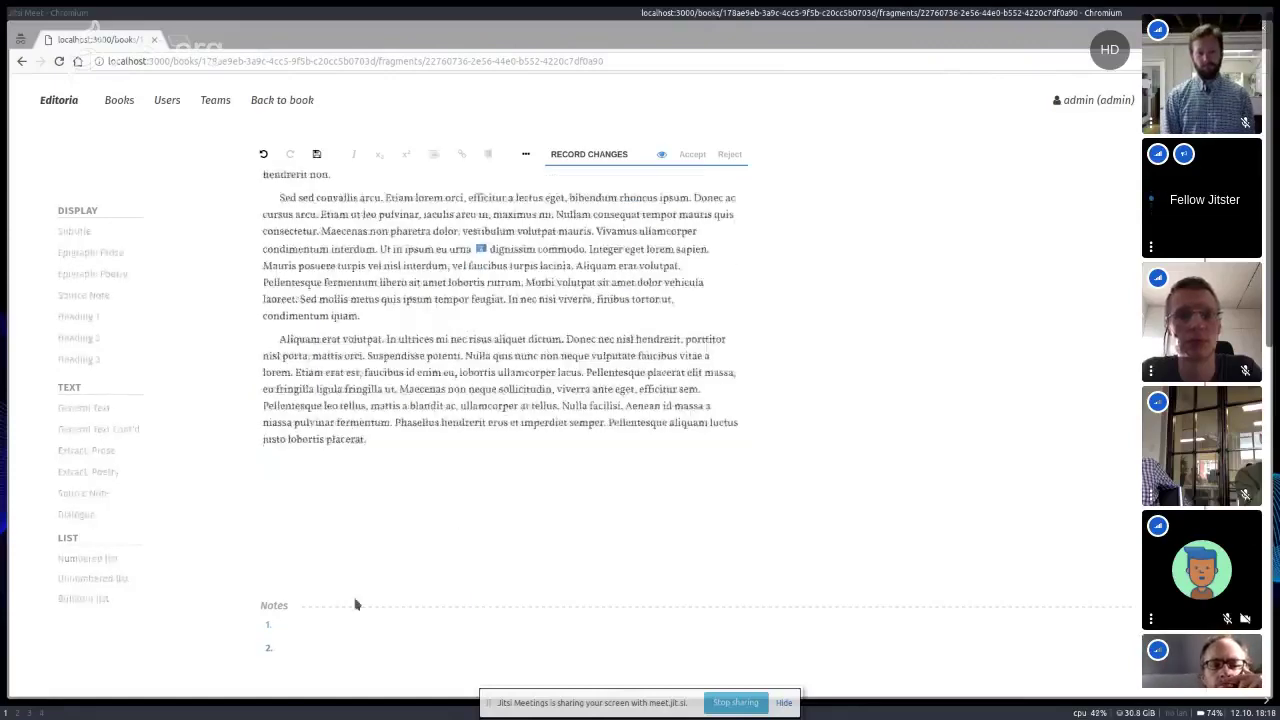
Fill in the first note with "hhhhh" and the second with "fffffffff", and return to the chapter text.
{"action": "left_click", "coordinate": [355, 620]}
{"action": "type", "text": "hhhhh"}
{"action": "left_click", "coordinate": [318, 650]}
{"action": "type", "text": "ffffffff"}
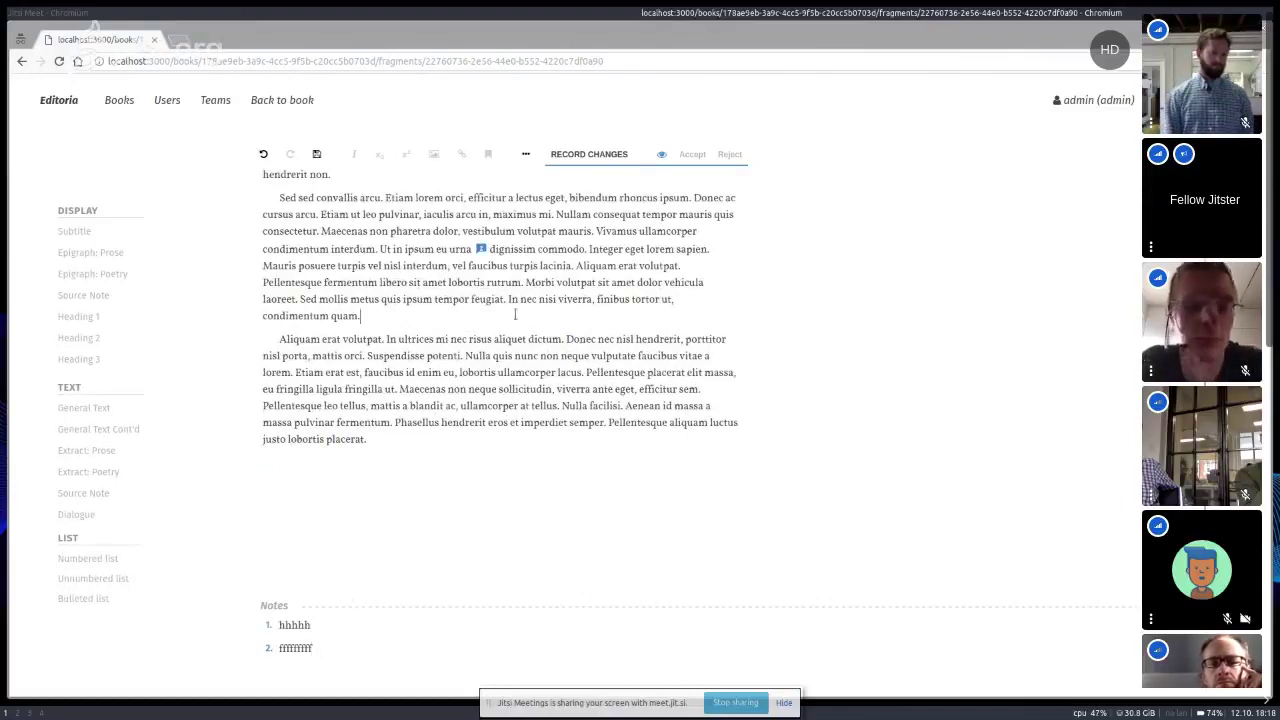
{"action": "left_click", "coordinate": [515, 314]}
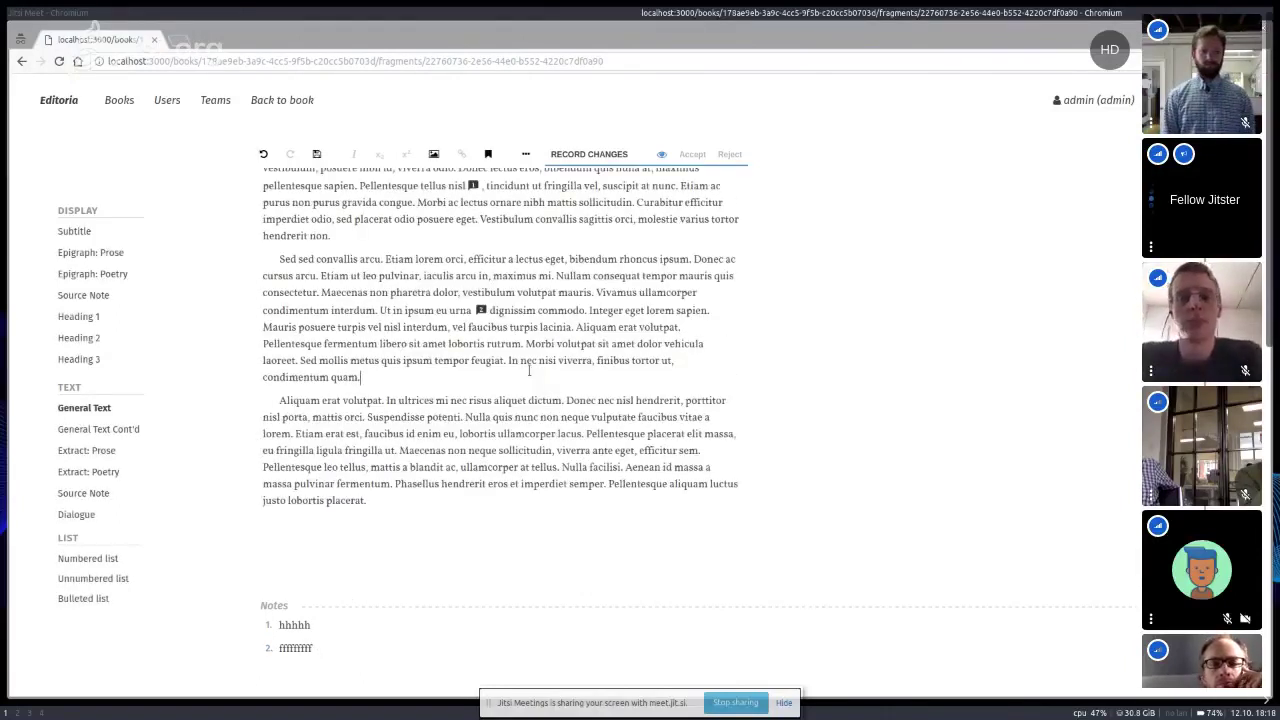
{"action": "scroll", "coordinate": [529, 365], "scroll_direction": "up", "scroll_amount": 2}
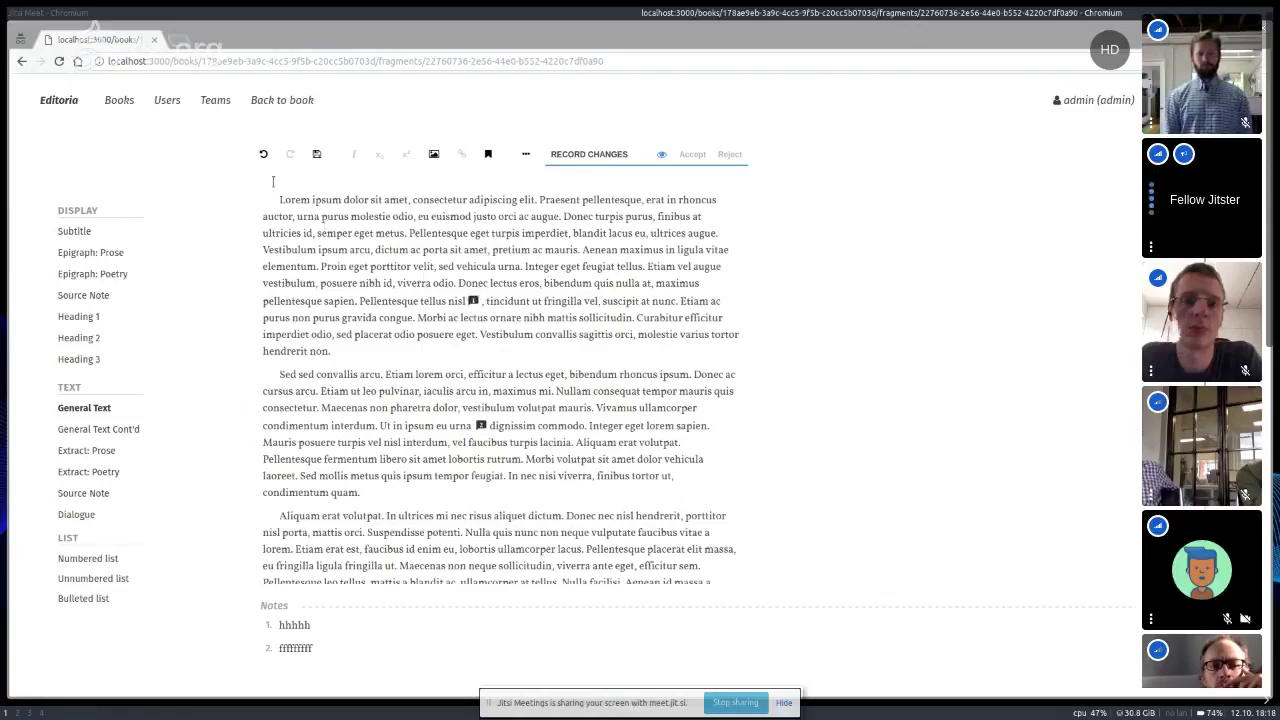
{"action": "left_click_drag", "start_coordinate": [277, 200], "coordinate": [410, 476]}
{"action": "left_click", "coordinate": [408, 477]}
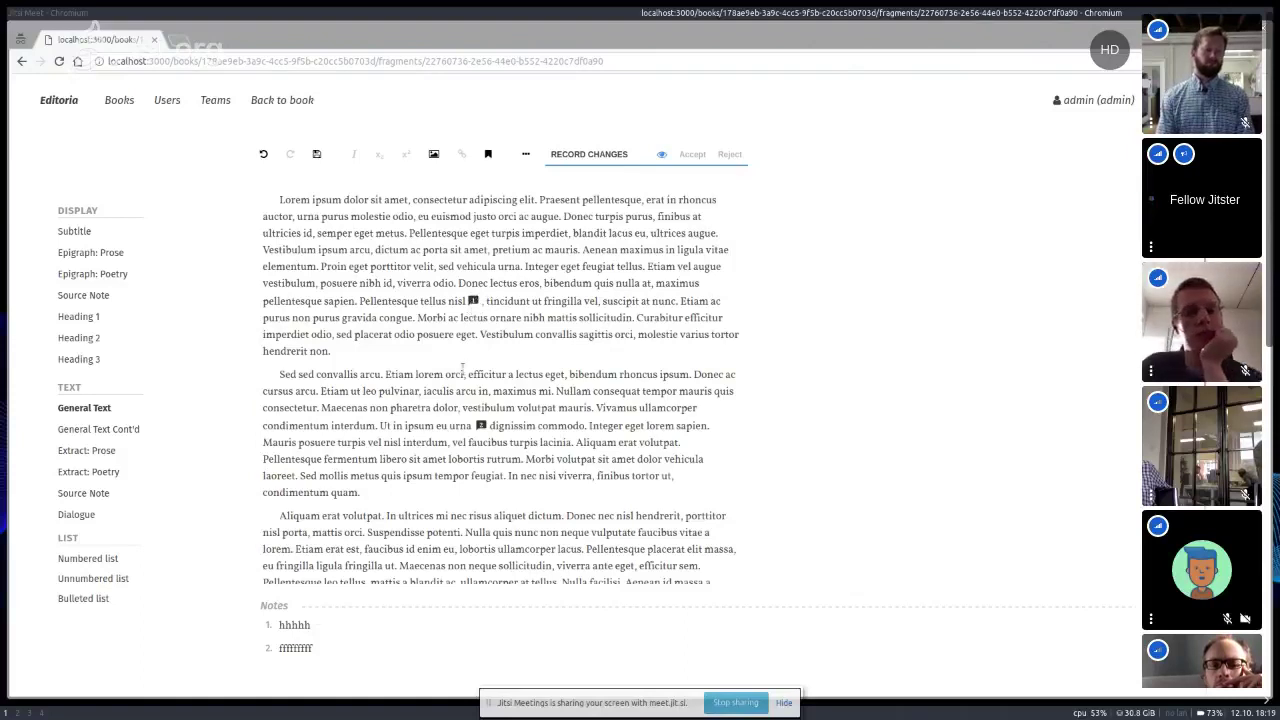
Enlarge the Notes area by raising its divider, and place the cursor in each note's text, ending in the second.
{"action": "left_click", "coordinate": [398, 607]}
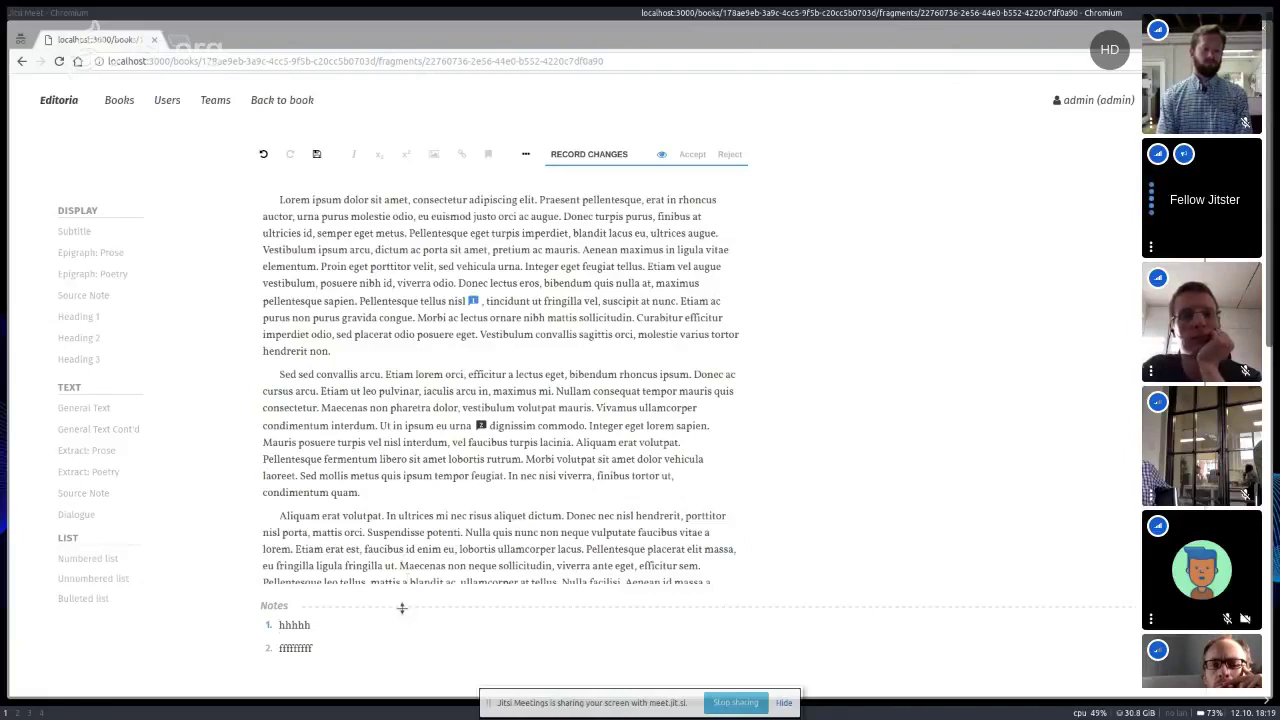
{"action": "left_click_drag", "start_coordinate": [401, 607], "coordinate": [415, 493]}
{"action": "left_click", "coordinate": [325, 535]}
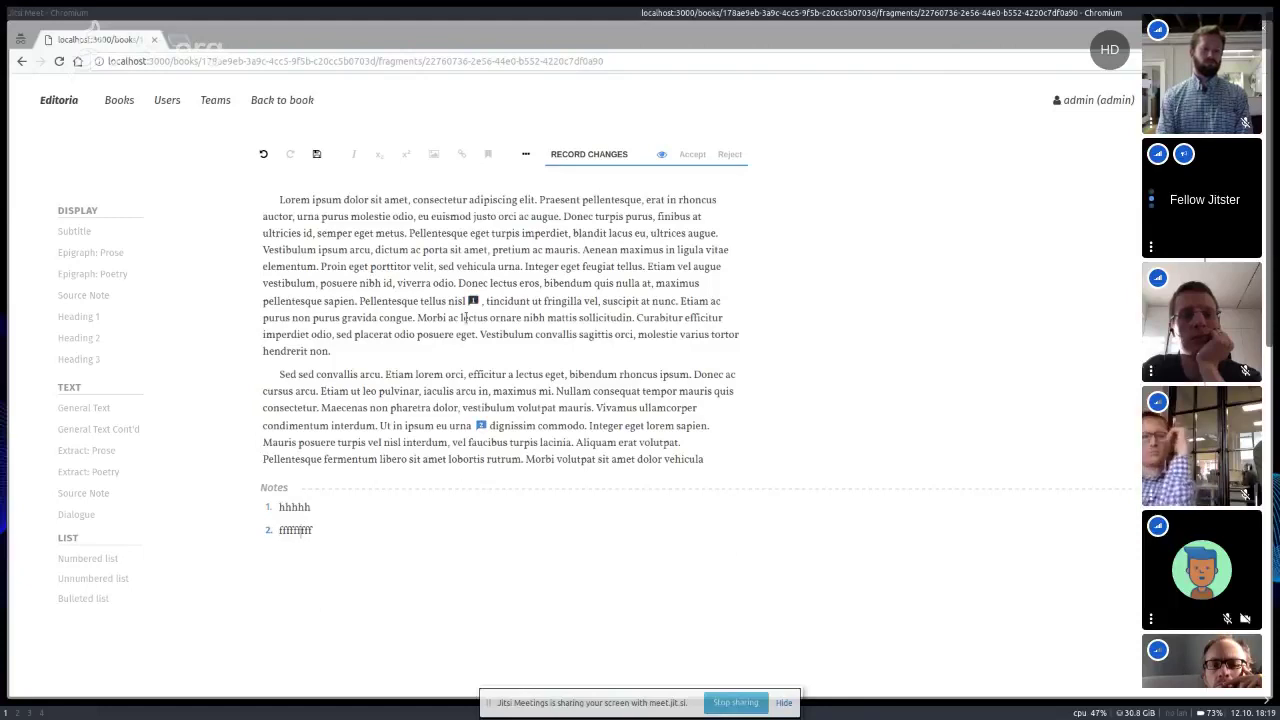
{"action": "left_click", "coordinate": [293, 510]}
{"action": "left_click", "coordinate": [294, 526]}
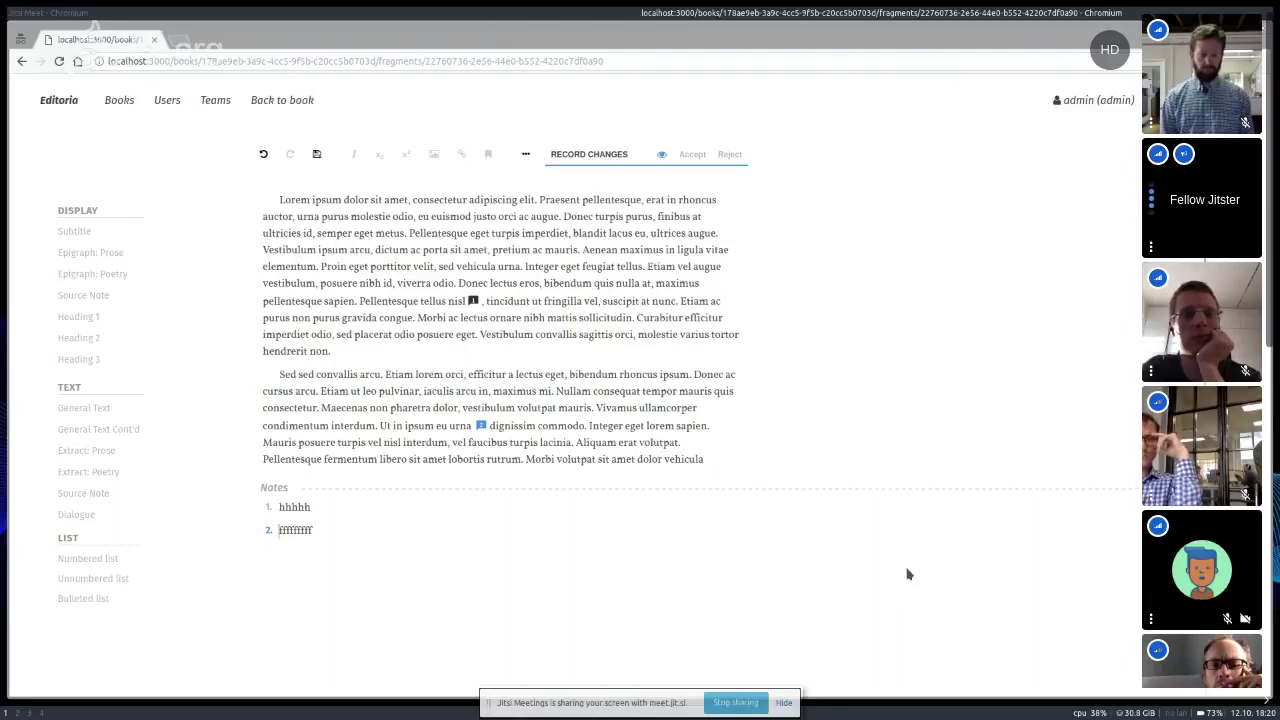
Select the first note's marker in the first paragraph, and briefly select the passage around it from "eros" to "tincidunt".
{"action": "left_click", "coordinate": [474, 301]}
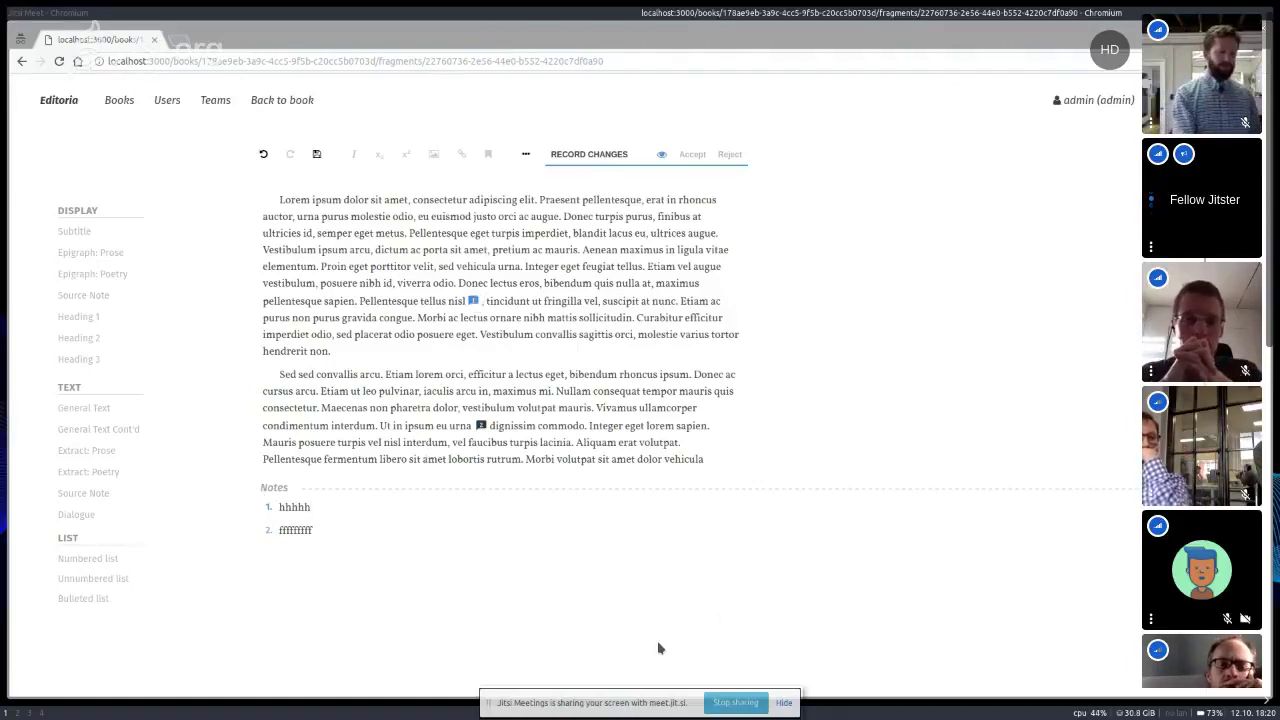
{"action": "left_click_drag", "start_coordinate": [517, 285], "coordinate": [514, 302]}
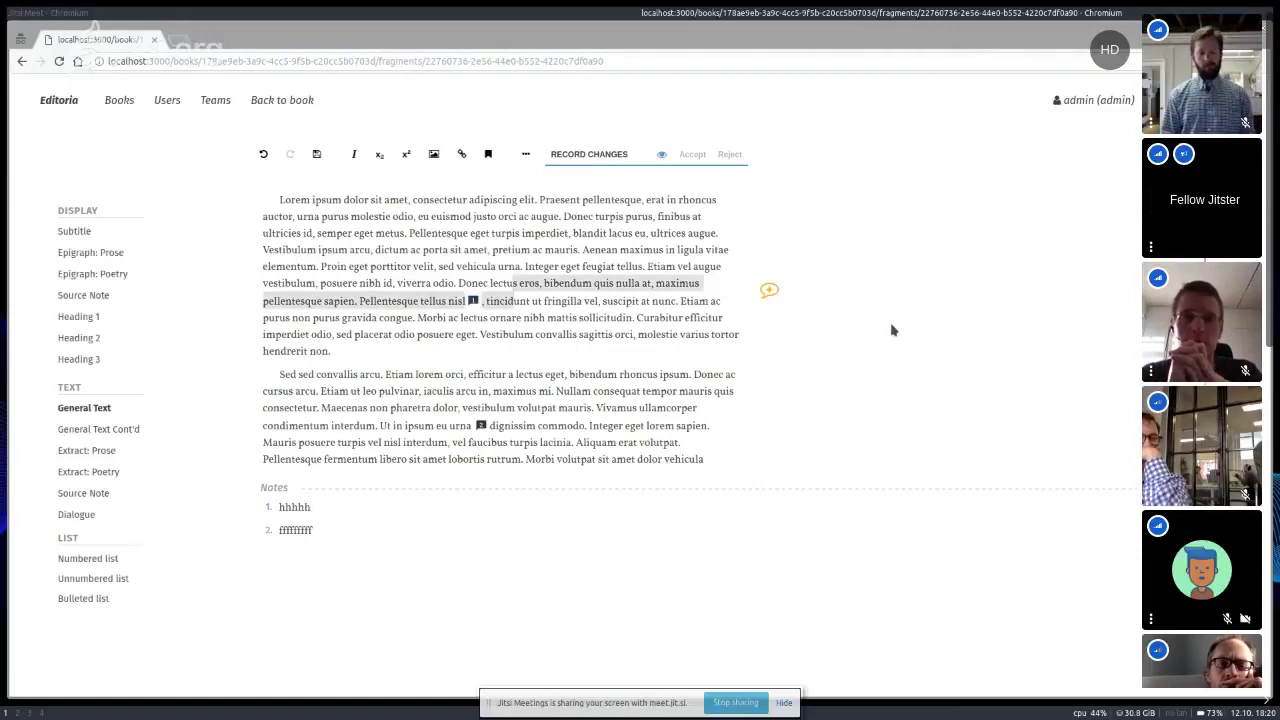
{"action": "left_click", "coordinate": [375, 229]}
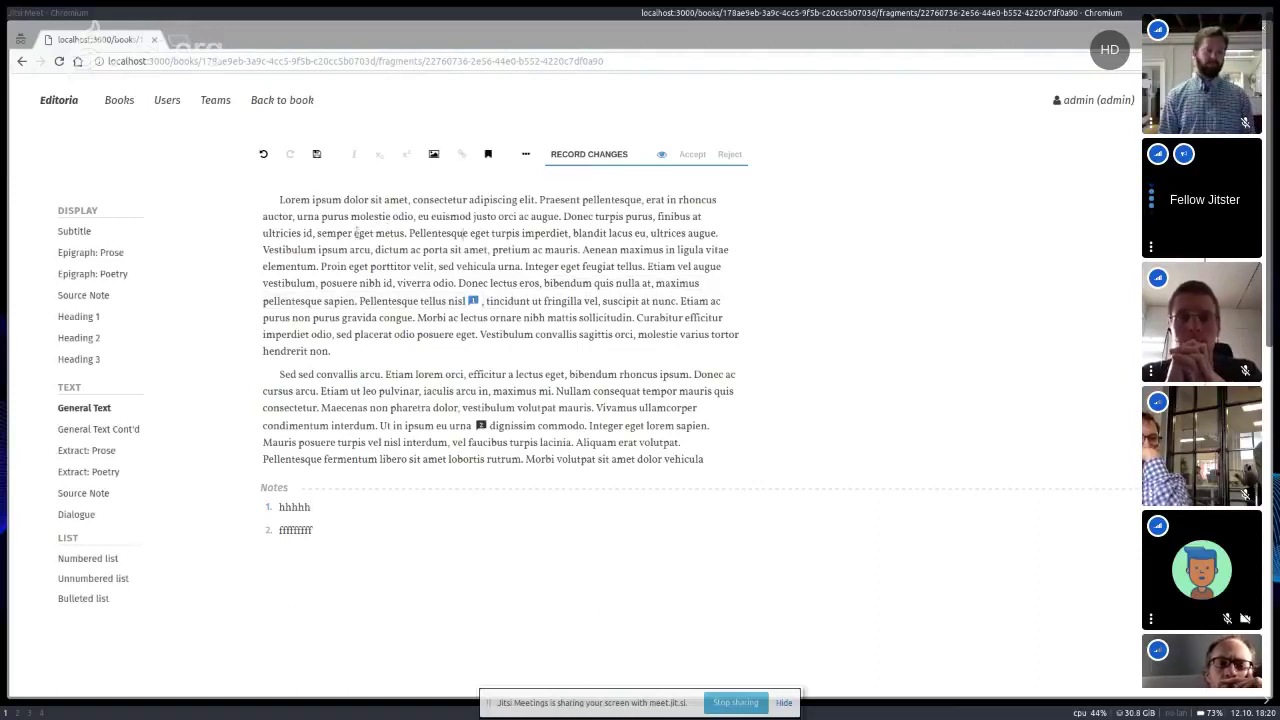
Add the comment "hello this iis a comment" to the first paragraph's passage from "eget metus" to "Integer eget feugiat tellus.".
{"action": "left_click_drag", "start_coordinate": [354, 233], "coordinate": [656, 262]}
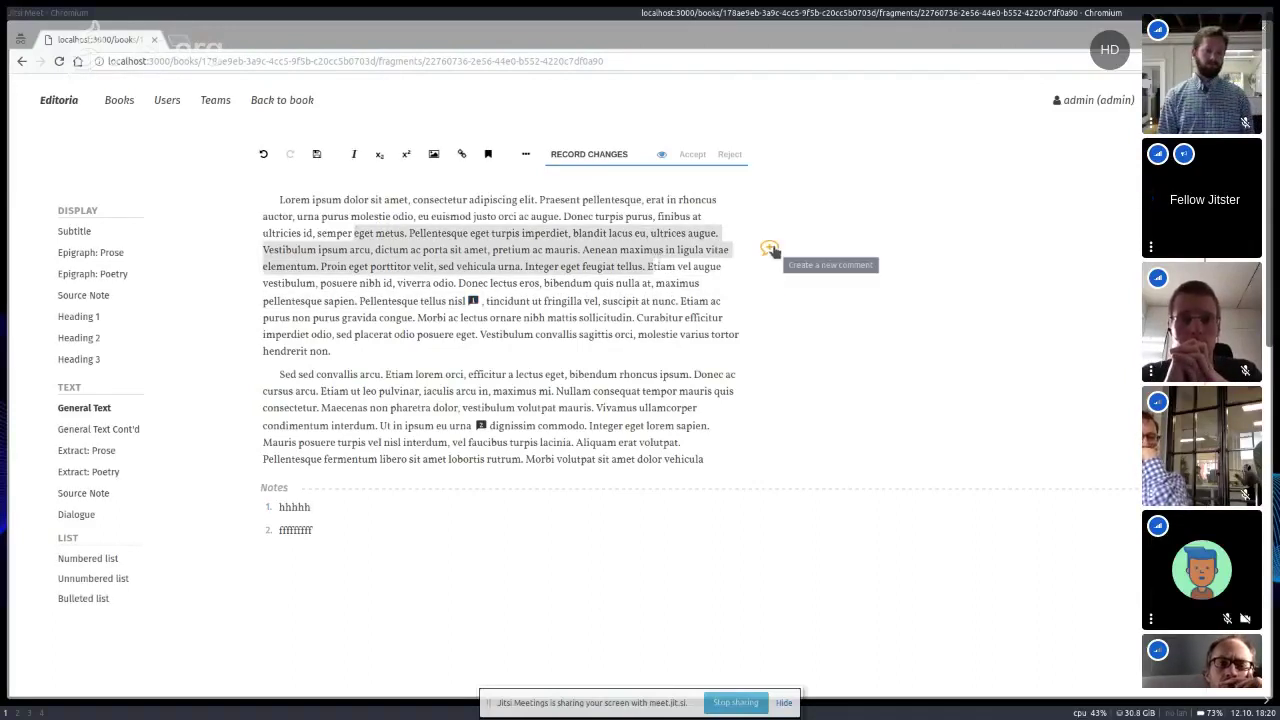
{"action": "left_click", "coordinate": [768, 252]}
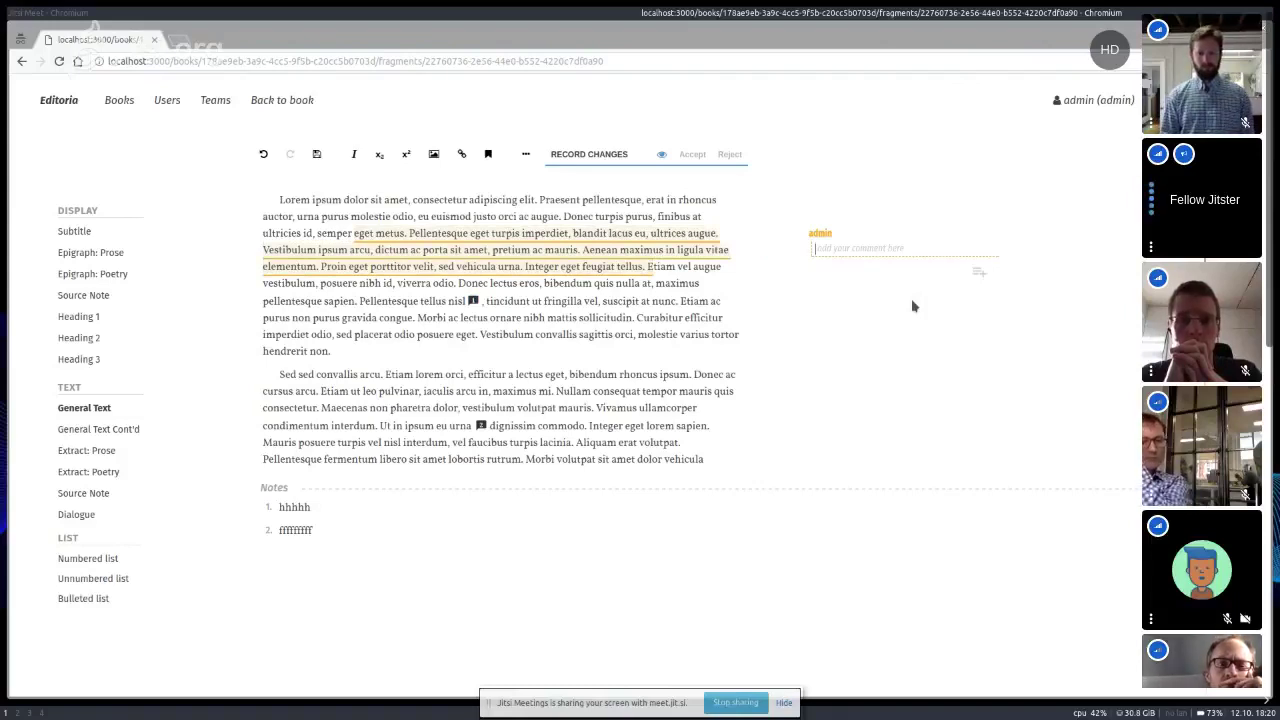
{"action": "type", "text": "hello this iis a comment"}
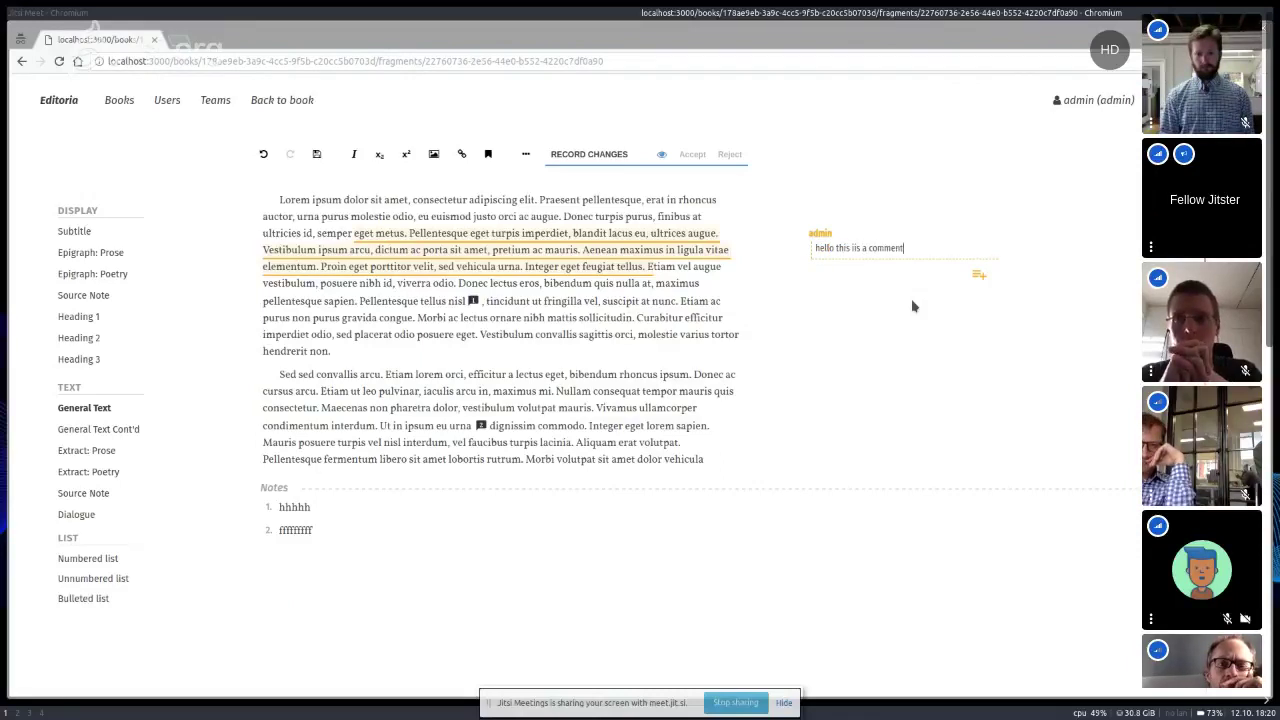
{"action": "key", "text": "Return"}
{"action": "left_click", "coordinate": [673, 334]}
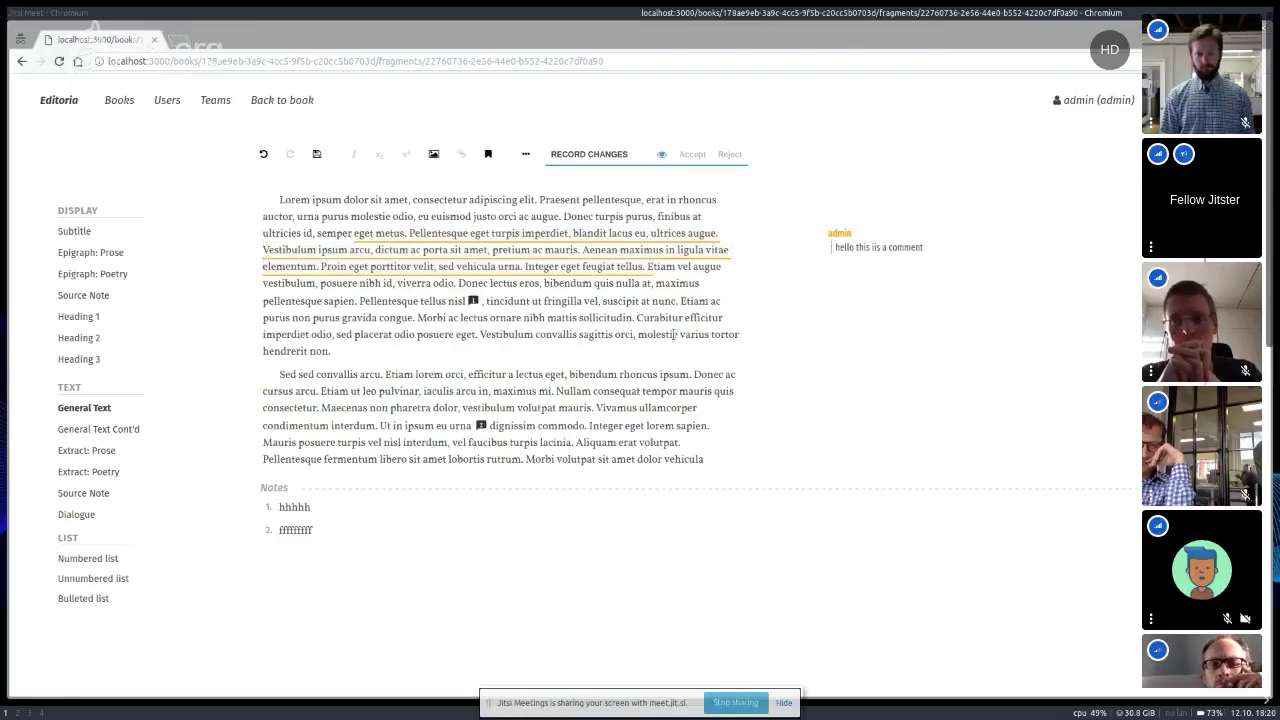
{"action": "left_click_drag", "start_coordinate": [478, 334], "coordinate": [597, 317]}
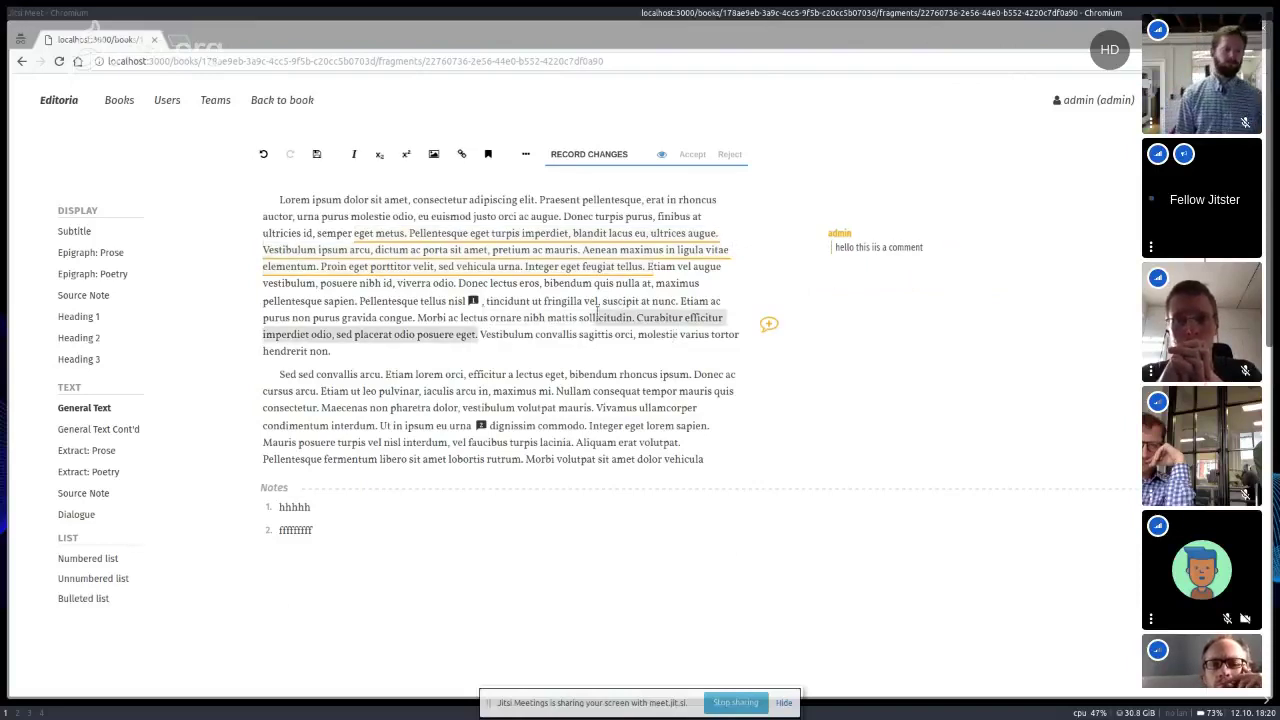
{"action": "key", "text": "ctrl+m"}
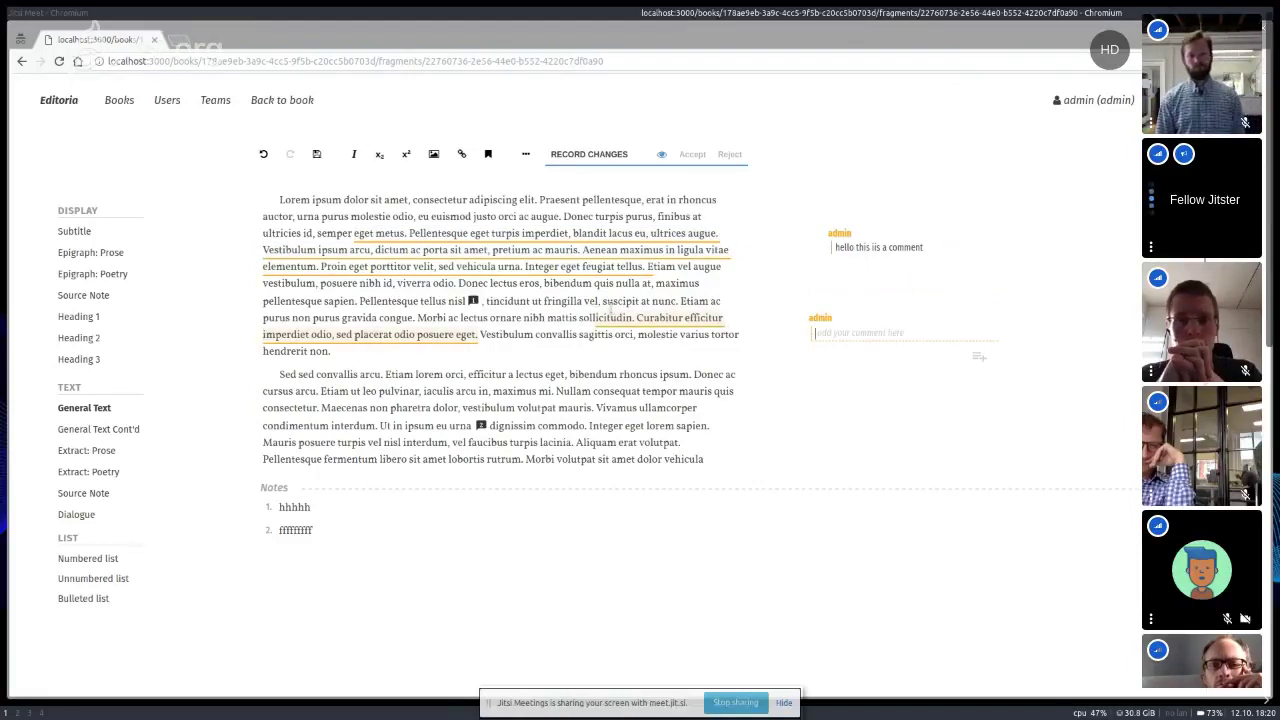
{"action": "key", "text": "Escape"}
Open the comment thread from its passage in the first paragraph, and leave it without replying.
{"action": "left_click", "coordinate": [619, 250]}
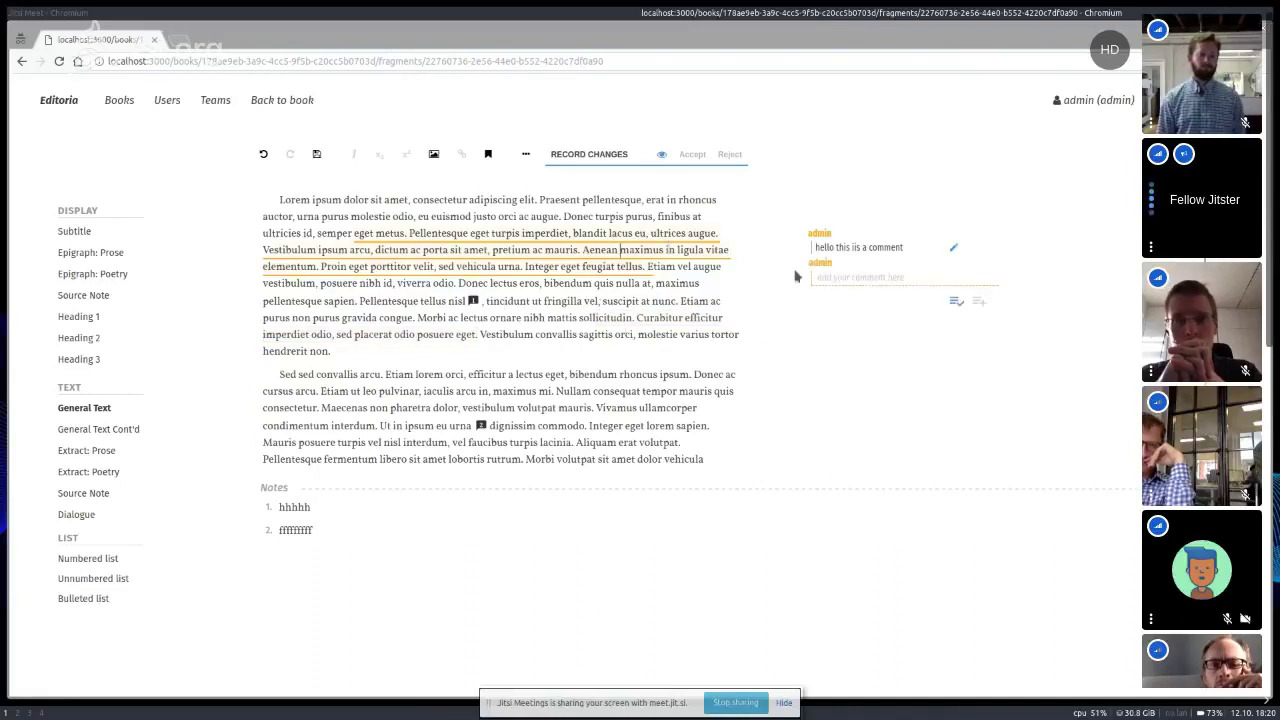
{"action": "left_click", "coordinate": [390, 232]}
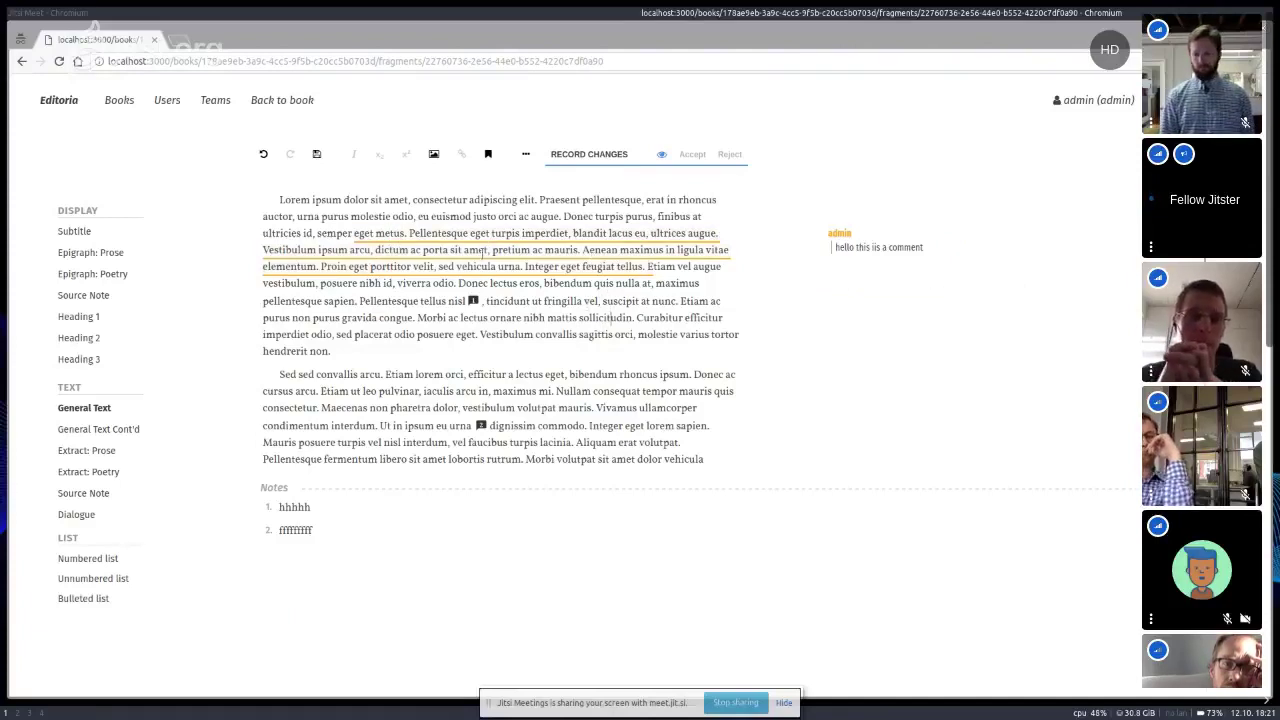
{"action": "left_click_drag", "start_coordinate": [624, 301], "coordinate": [632, 318]}
{"action": "left_click", "coordinate": [553, 302]}
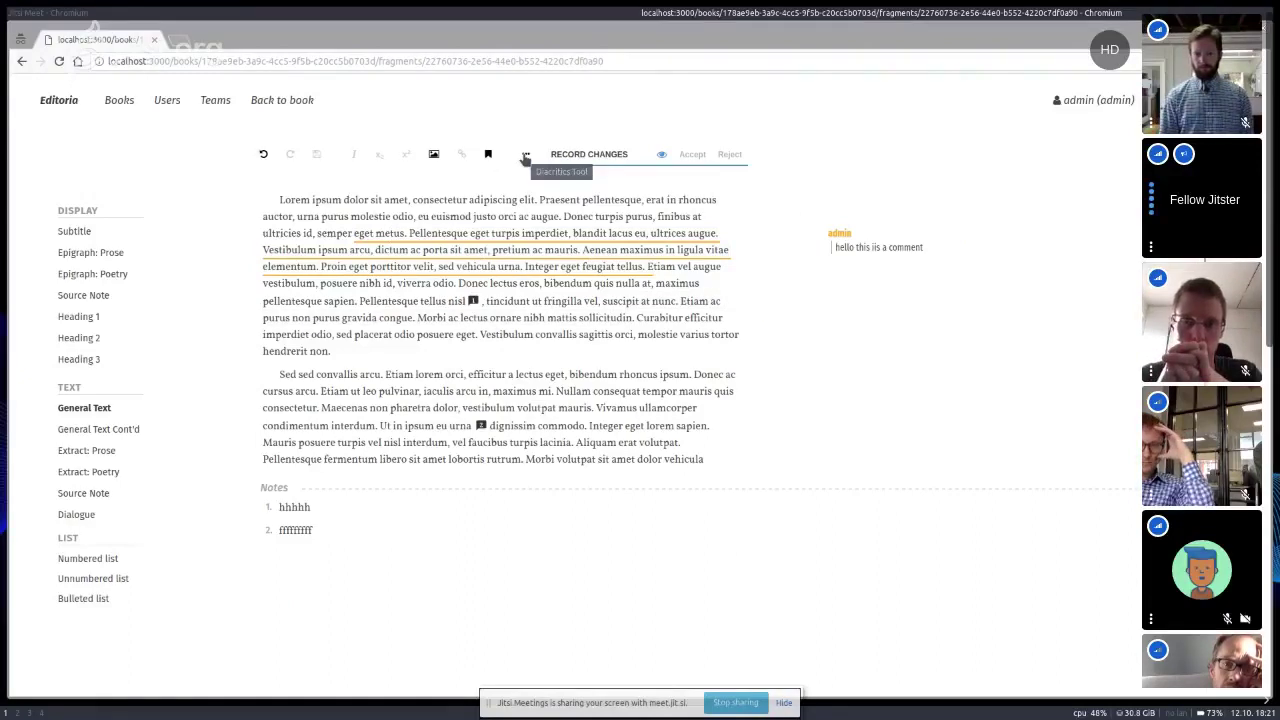
Add a new paragraph at the end of the chapter and insert the special character © in it.
{"action": "scroll", "coordinate": [536, 272], "scroll_direction": "down", "scroll_amount": 5}
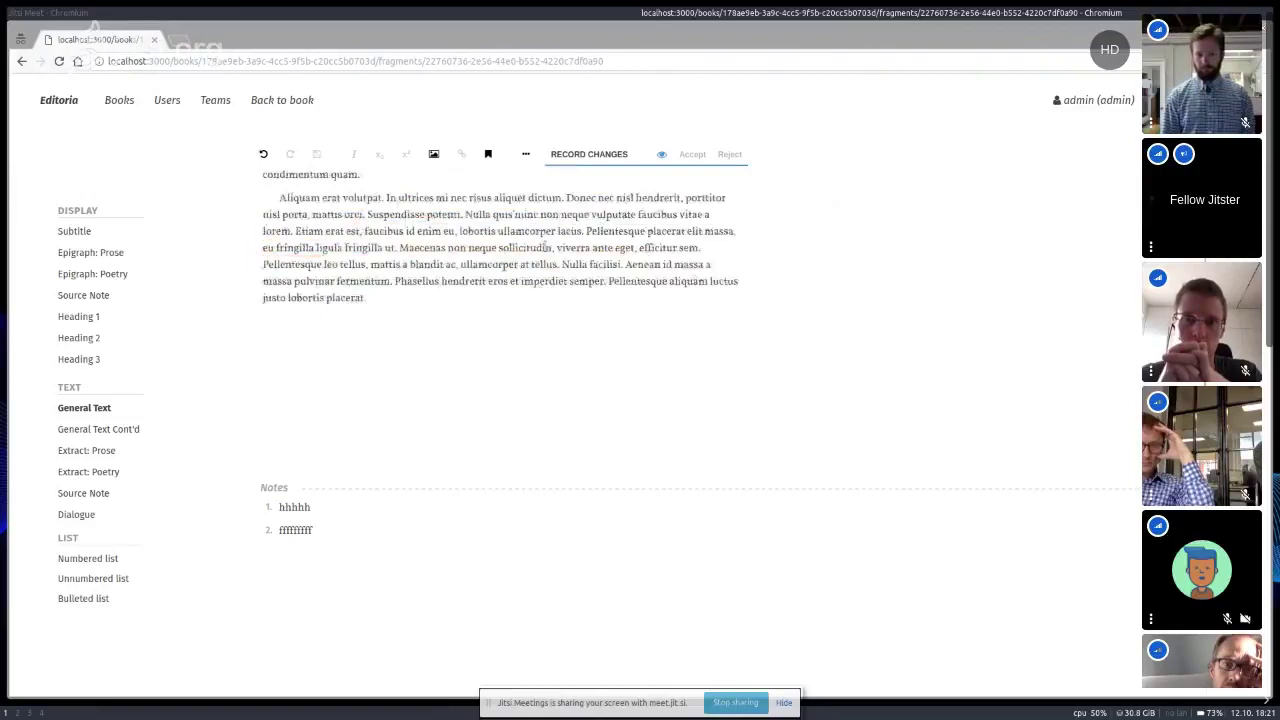
{"action": "key", "text": "Return"}
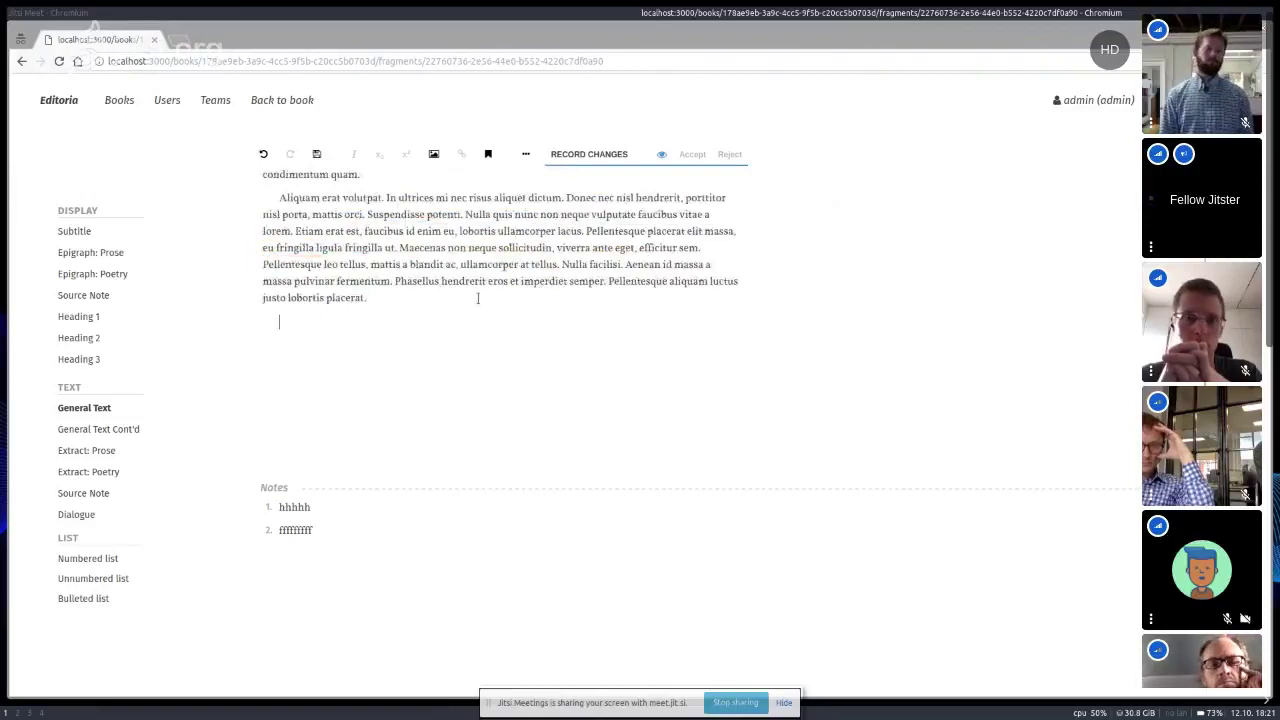
{"action": "left_click", "coordinate": [526, 154]}
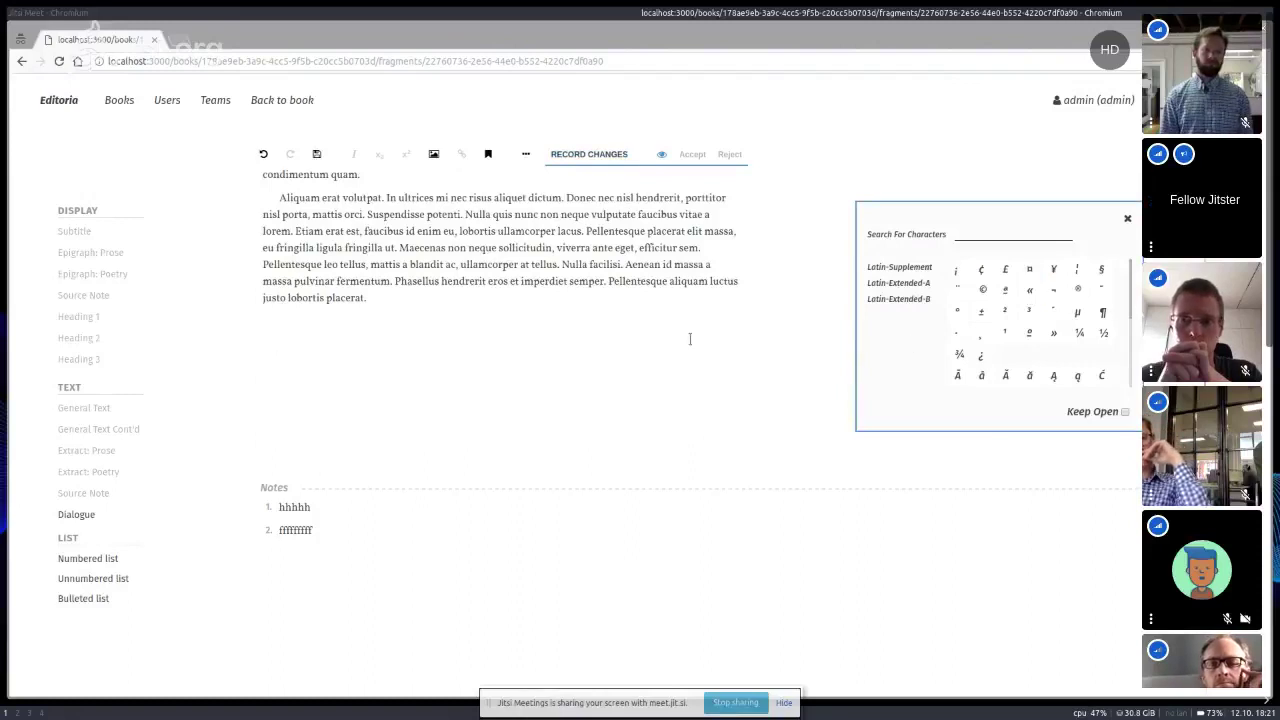
{"action": "left_click", "coordinate": [472, 320]}
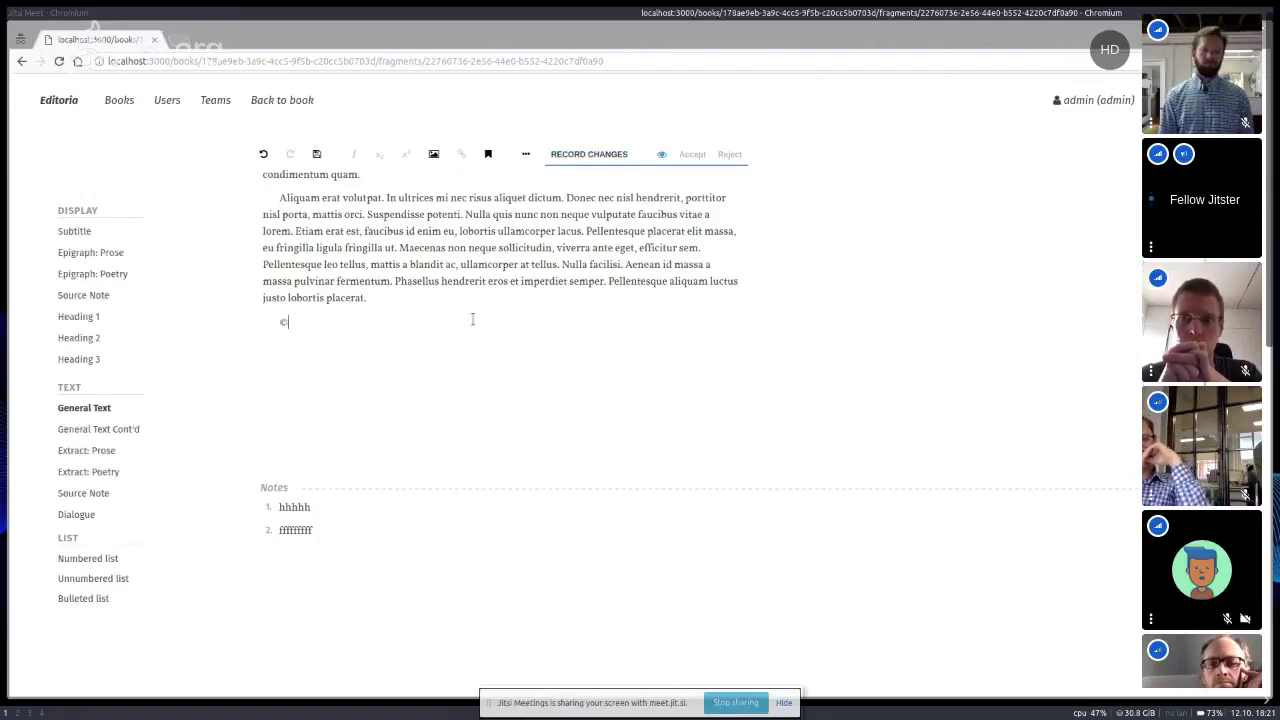
Set the special character picker to stay open, and insert ă and ³ after the © in the new paragraph.
{"action": "left_click", "coordinate": [526, 155]}
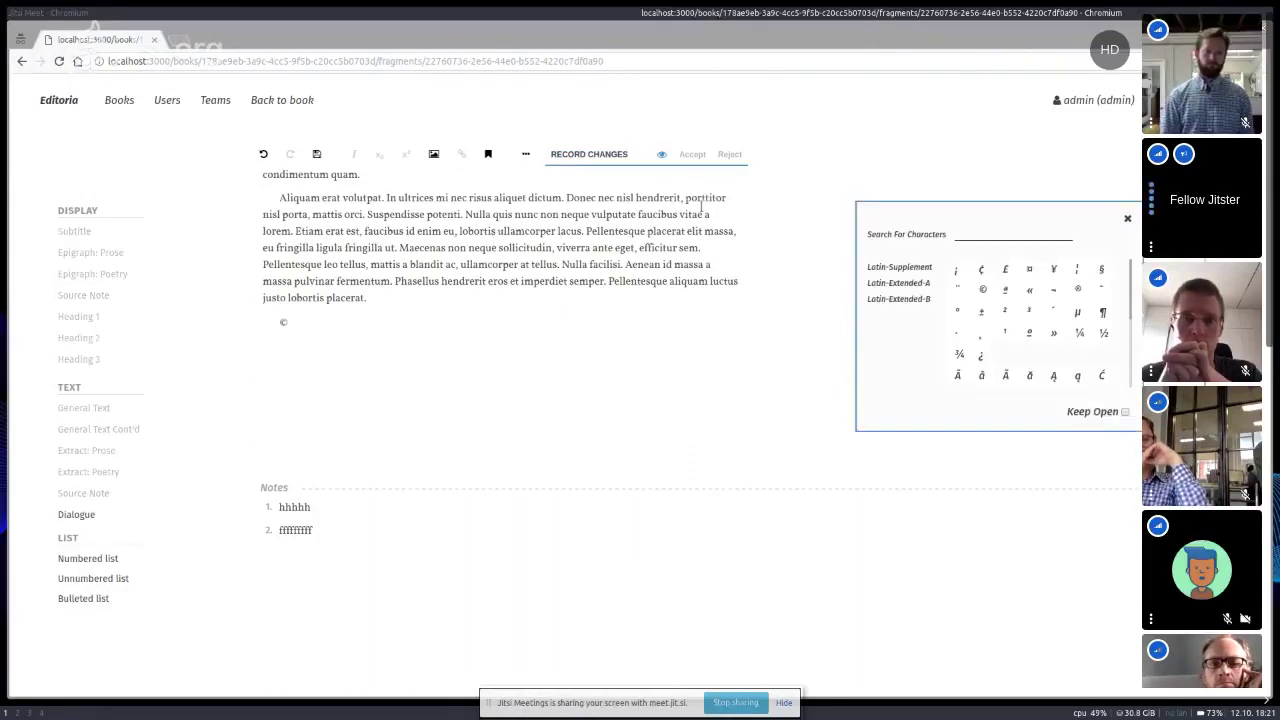
{"action": "left_click", "coordinate": [1125, 412]}
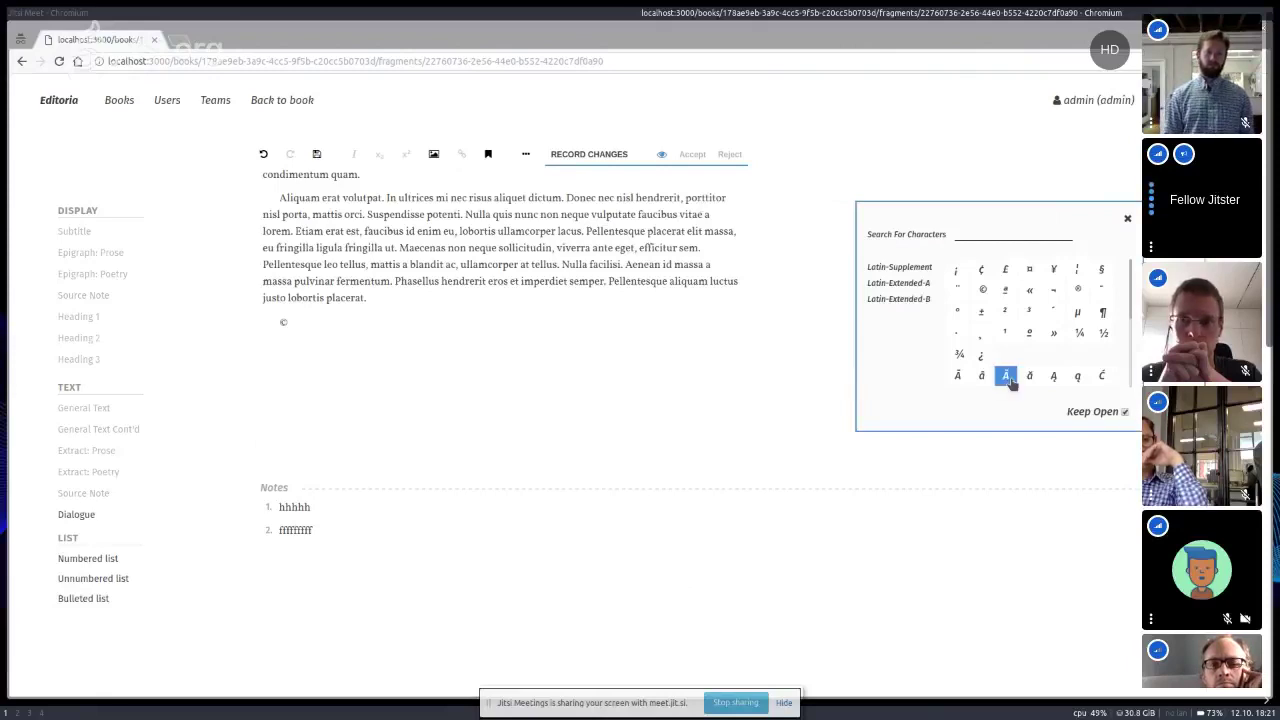
{"action": "left_click", "coordinate": [1034, 377]}
{"action": "left_click", "coordinate": [1030, 313]}
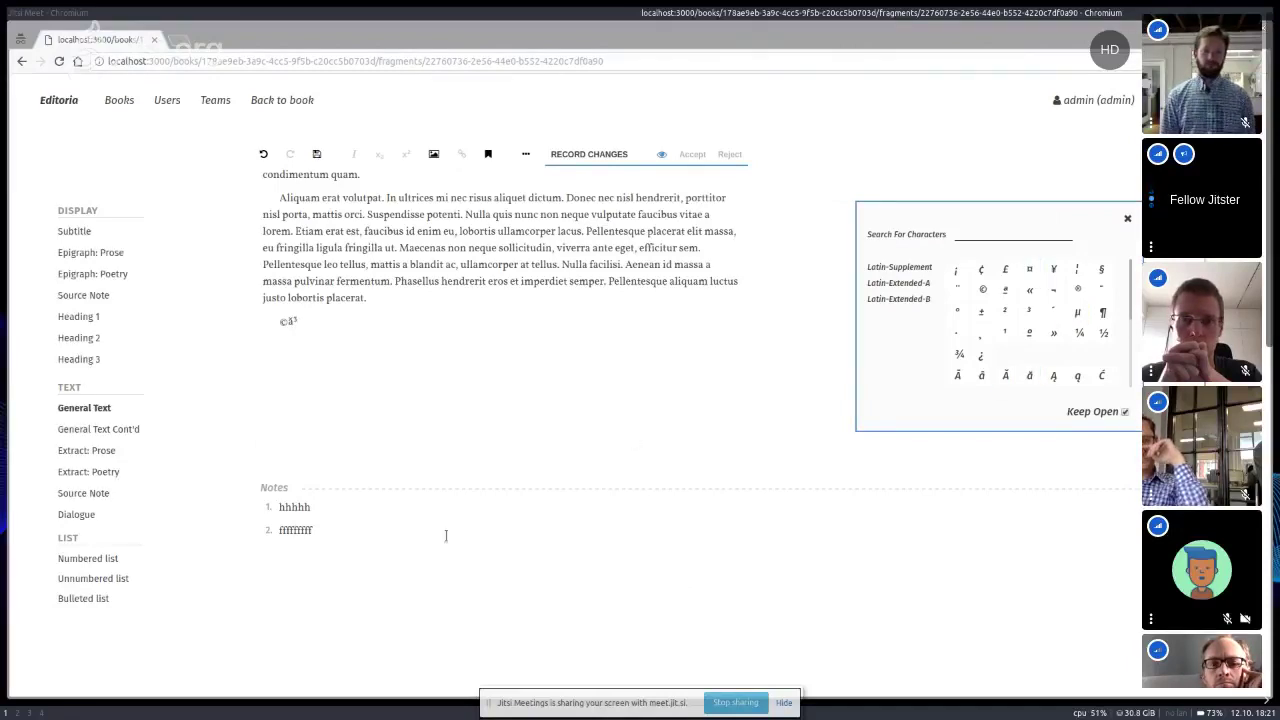
Append the characters ±, ¯ and ¬ to the second note, close the character picker, and return to the last full paragraph.
{"action": "left_click", "coordinate": [446, 533]}
{"action": "left_click", "coordinate": [982, 312]}
{"action": "left_click", "coordinate": [1104, 297]}
{"action": "left_click", "coordinate": [1053, 294]}
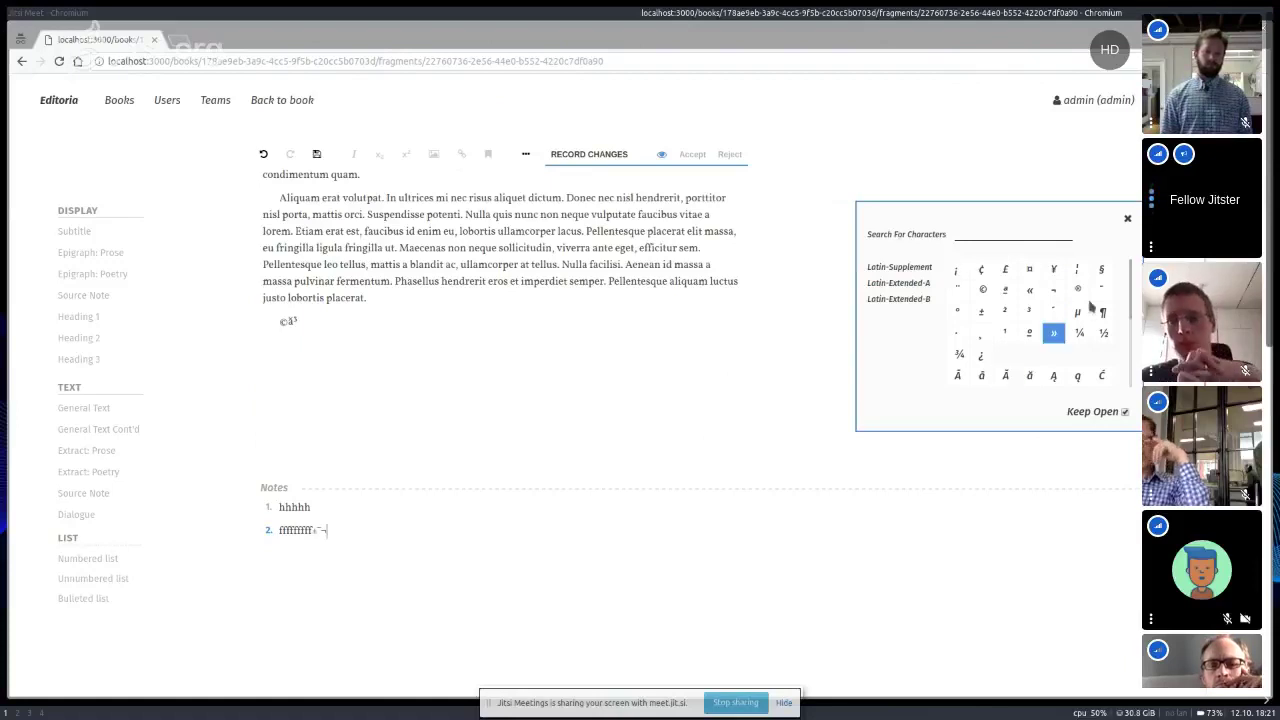
{"action": "left_click", "coordinate": [1127, 222]}
{"action": "left_click", "coordinate": [496, 218]}
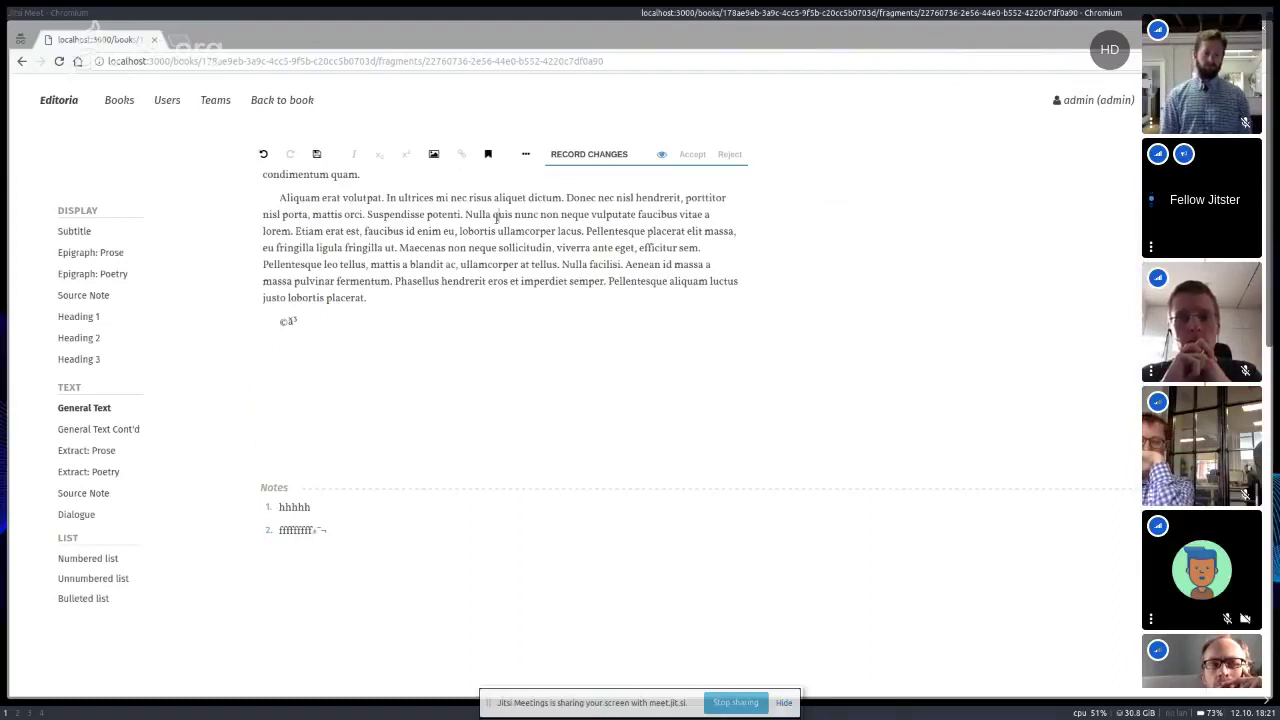
Turn on the recording of changes for the chapter.
{"action": "scroll", "coordinate": [540, 200], "scroll_direction": "down", "scroll_amount": 1}
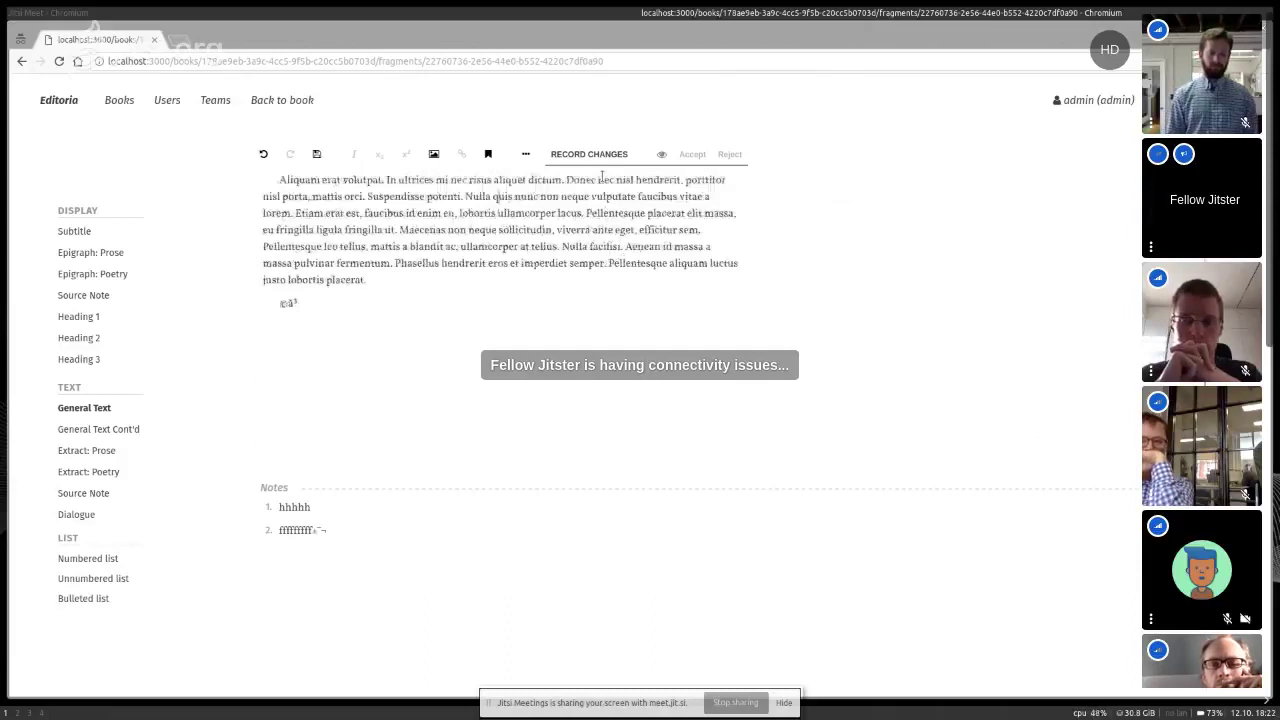
{"action": "scroll", "coordinate": [603, 170], "scroll_direction": "up", "scroll_amount": 3}
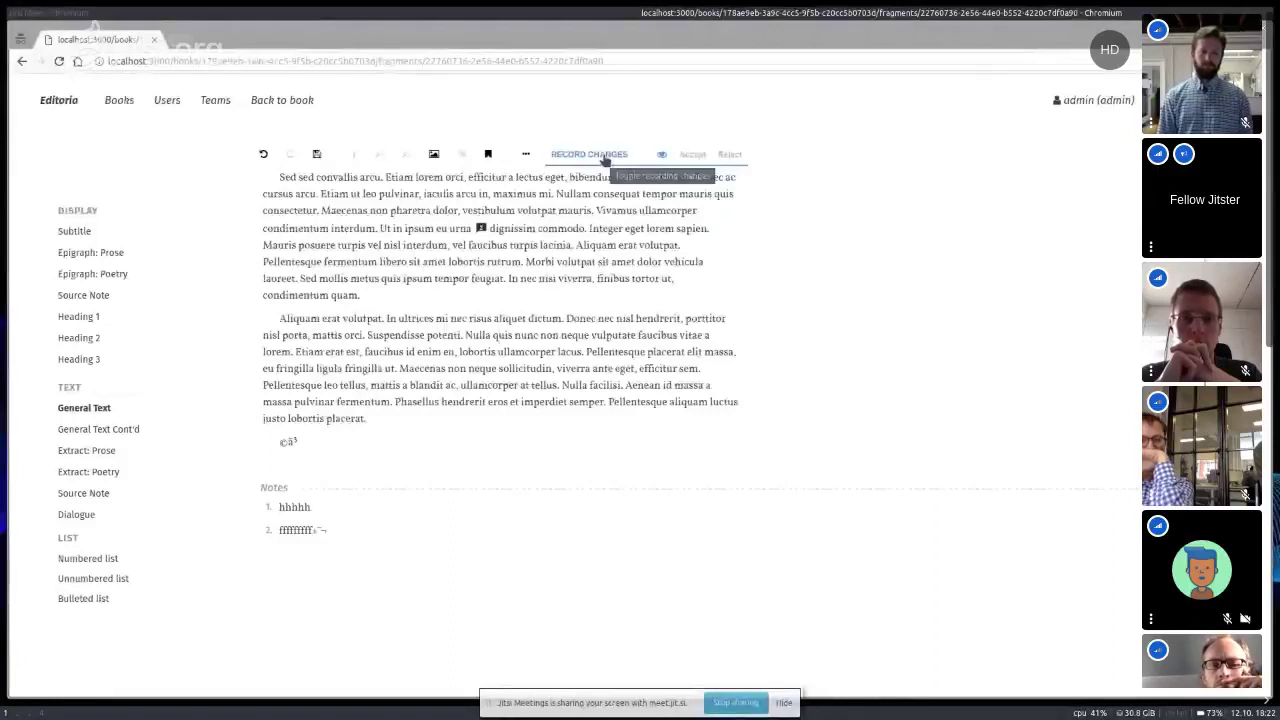
{"action": "left_click", "coordinate": [606, 153]}
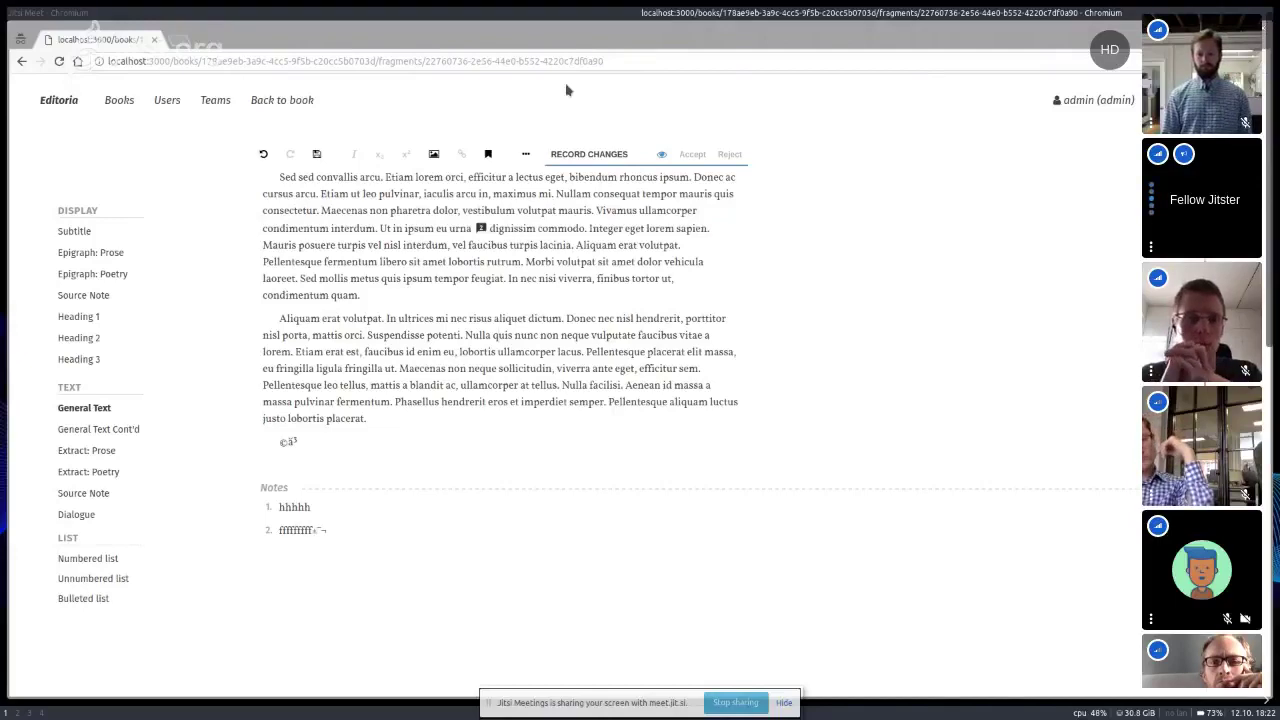
{"action": "left_click", "coordinate": [569, 157]}
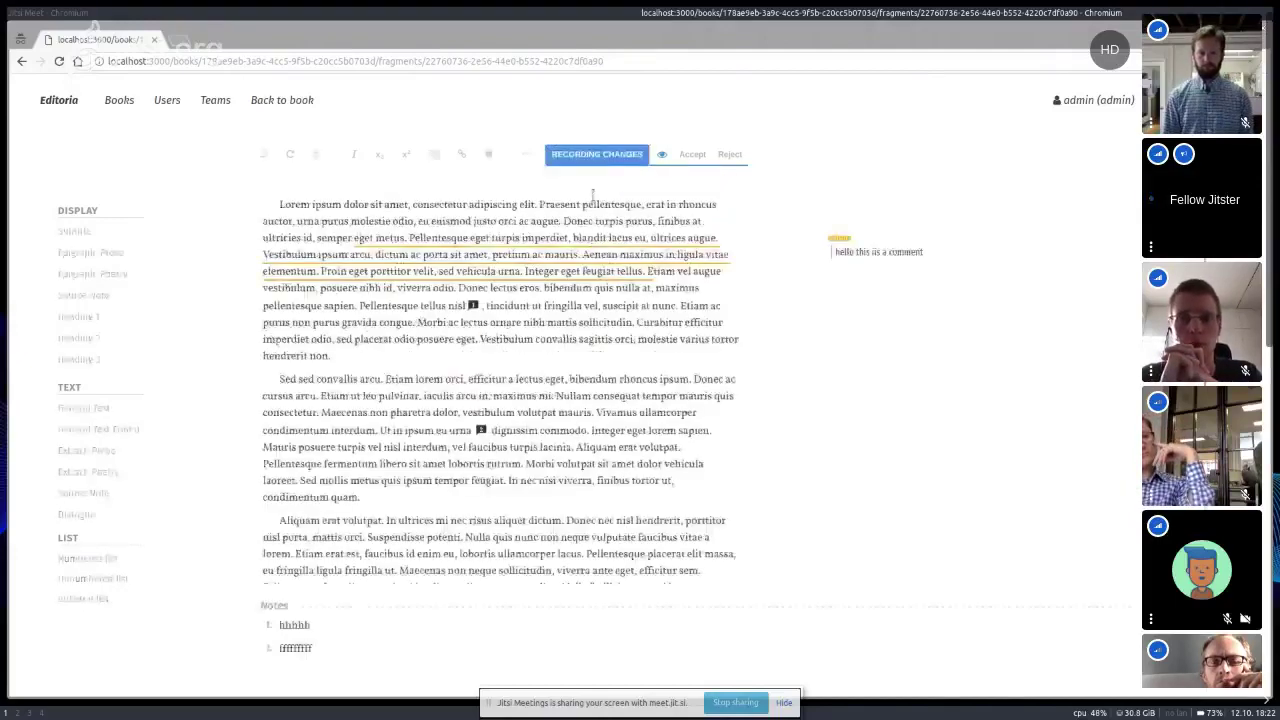
Insert "jfkljldlsjfklsjd fskljfa kldsjafkldjfa dskjfklsldjfl" inside "faucibus" in the last paragraph, and delete the passage from within "Pellentesque placerat" to within "pulvinar fermentum".
{"action": "scroll", "coordinate": [444, 432], "scroll_direction": "down", "scroll_amount": 4}
{"action": "left_click", "coordinate": [430, 297]}
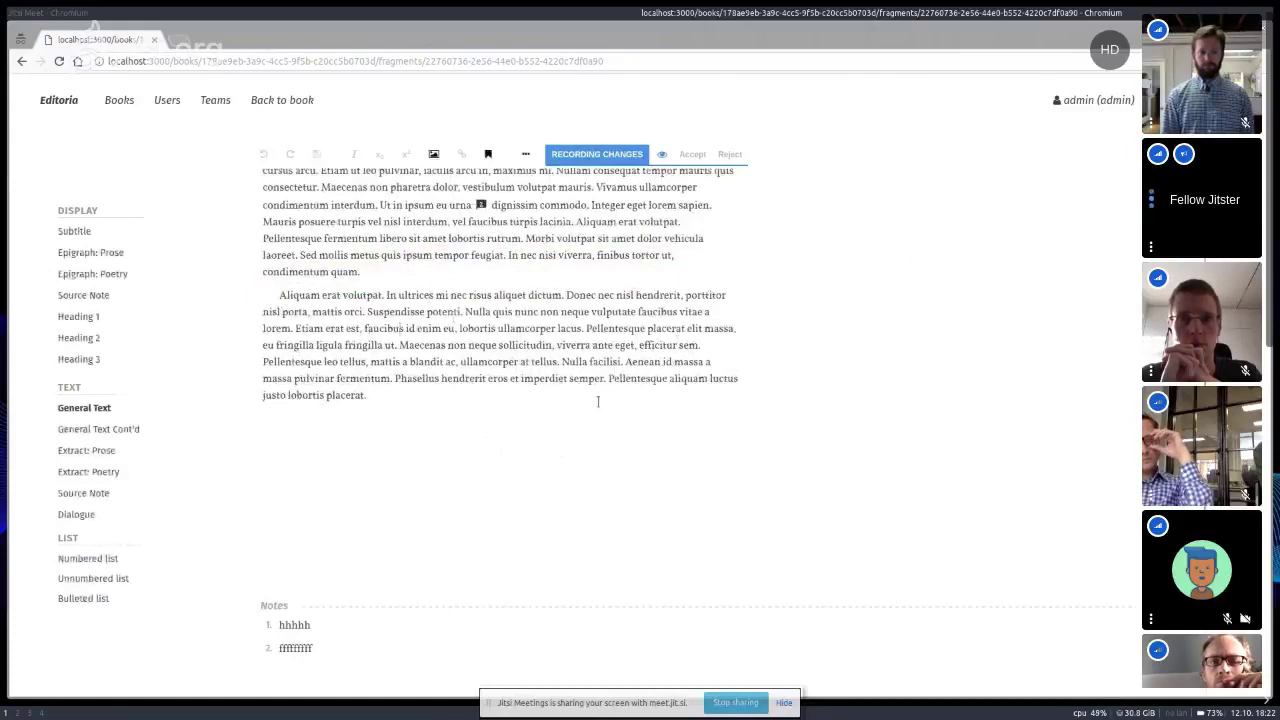
{"action": "type", "text": "jfkljldlsjfklsjd fskljfa kldsjafkldjfa dskj"}
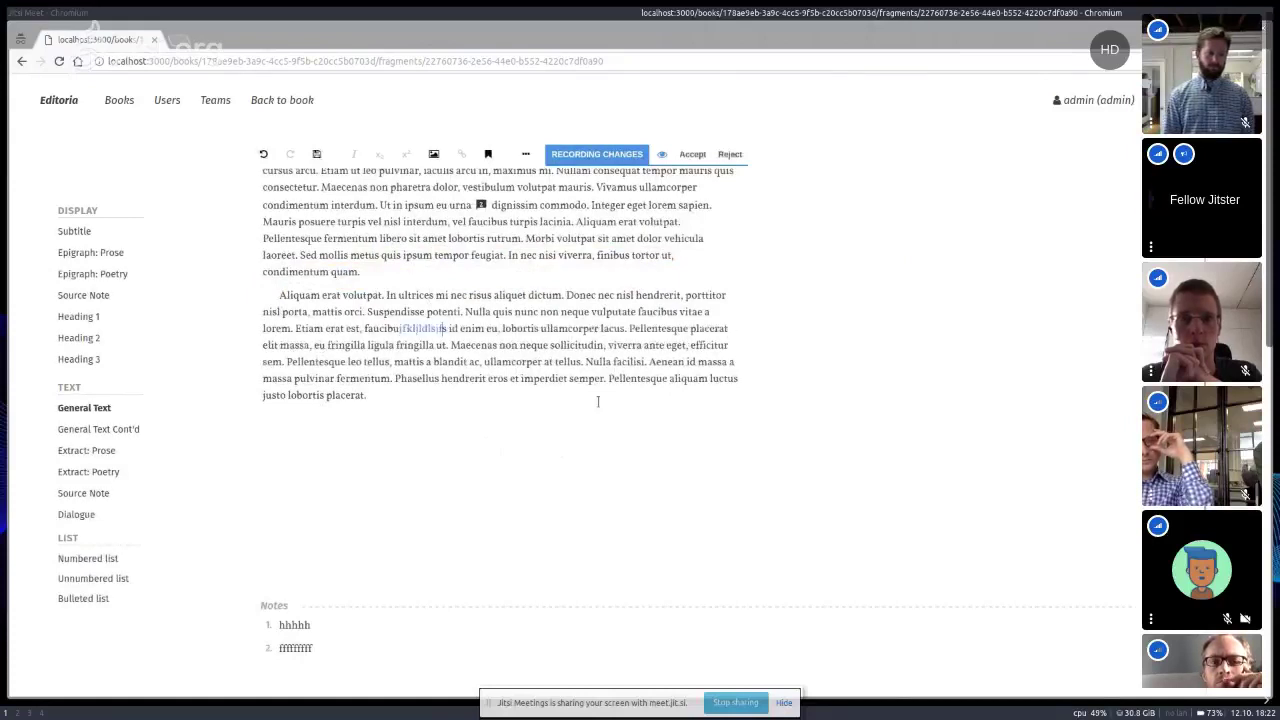
{"action": "type", "text": "fklsldjfl"}
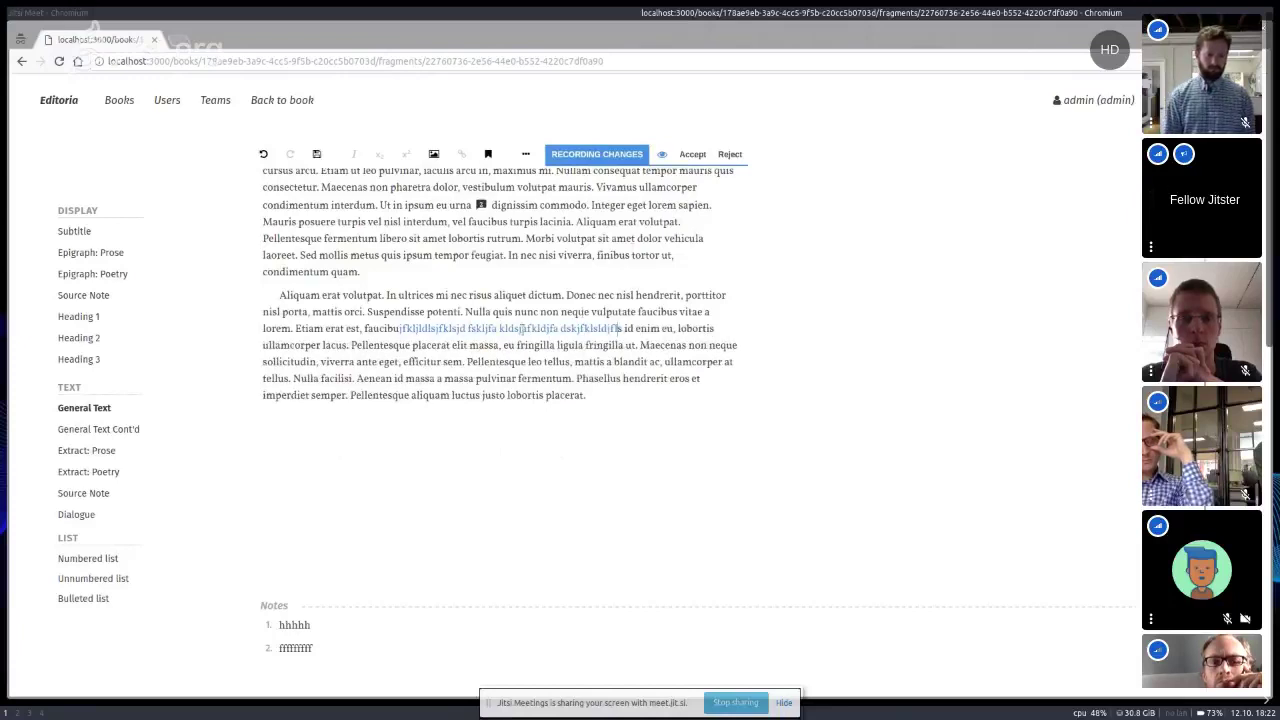
{"action": "left_click_drag", "start_coordinate": [572, 380], "coordinate": [381, 347]}
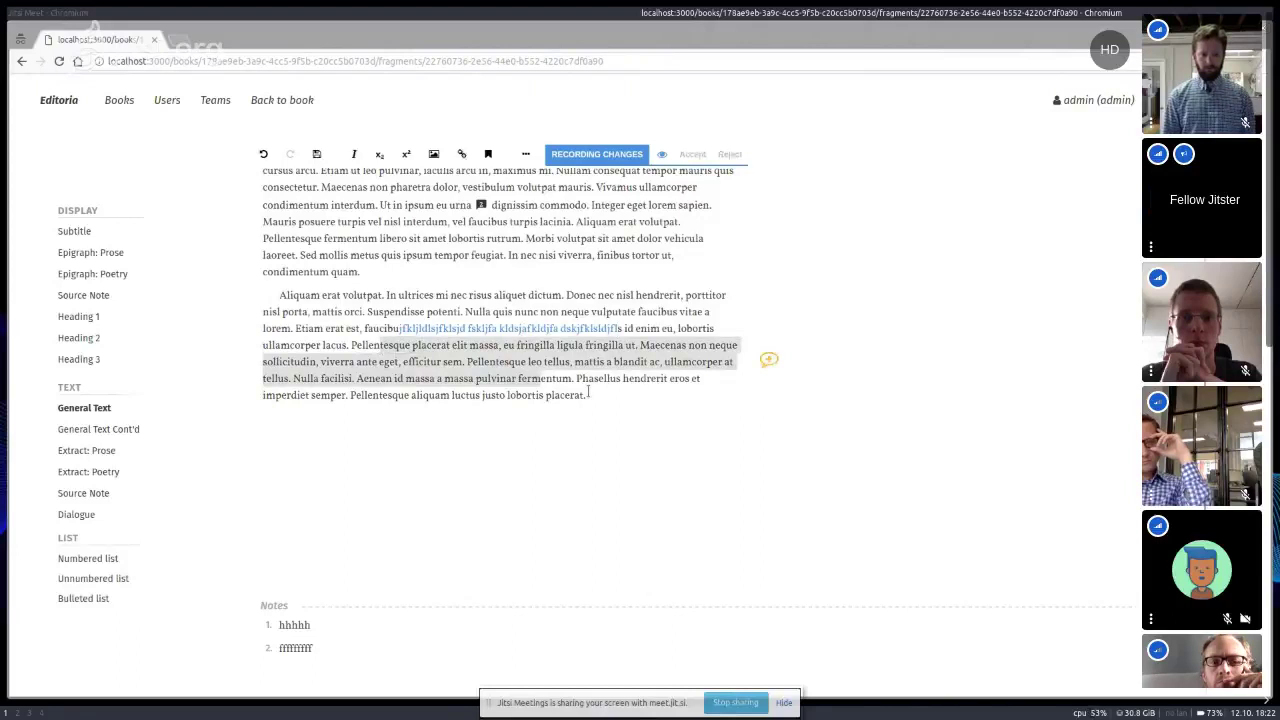
{"action": "key", "text": "BackSpace"}
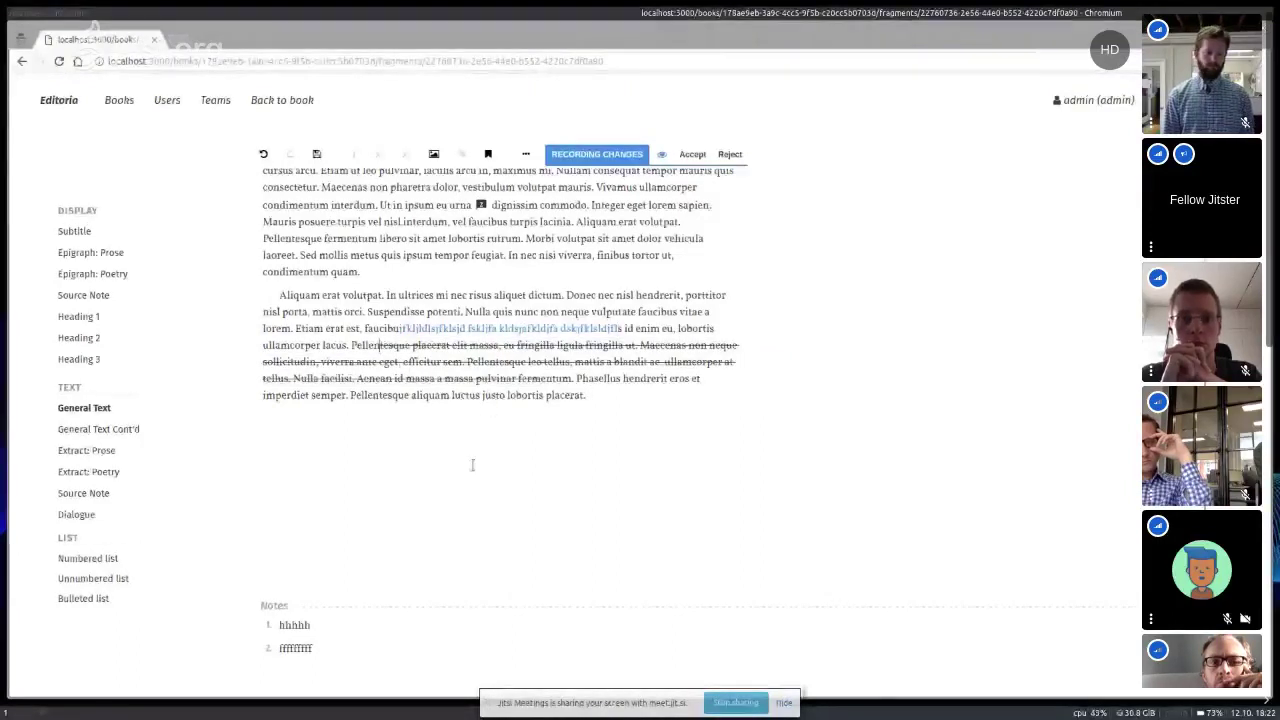
Insert "jfkldlsjfl adf dksajfkladj fassadf" before the last "h" of the first note, and delete the second note's text.
{"action": "left_click", "coordinate": [438, 632]}
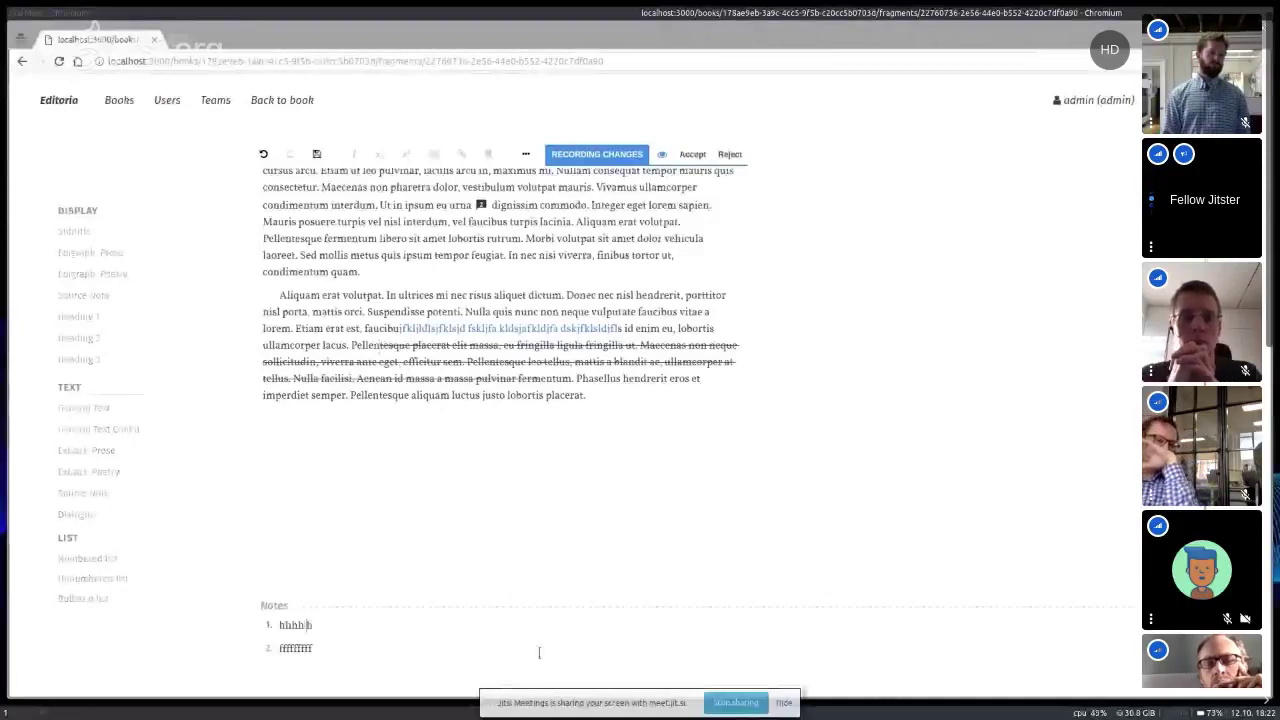
{"action": "type", "text": "jfkldlsjfl adf dksajfkladi fassa"}
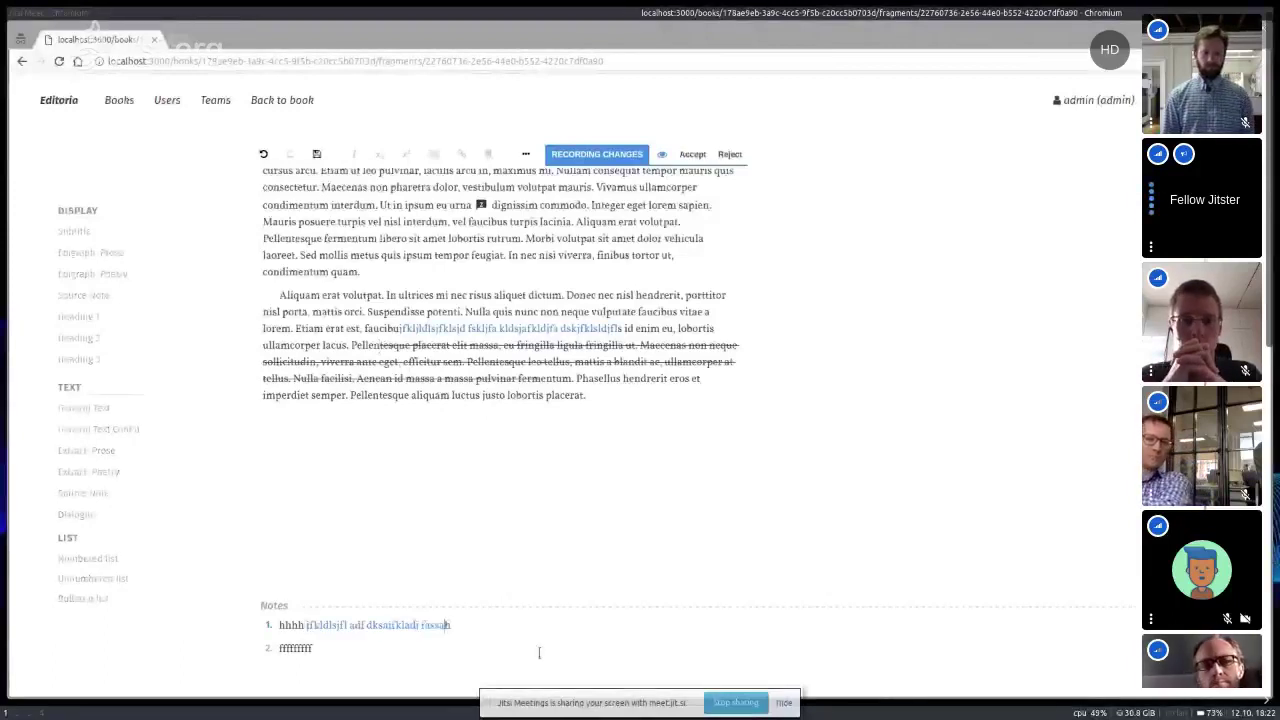
{"action": "type", "text": "df"}
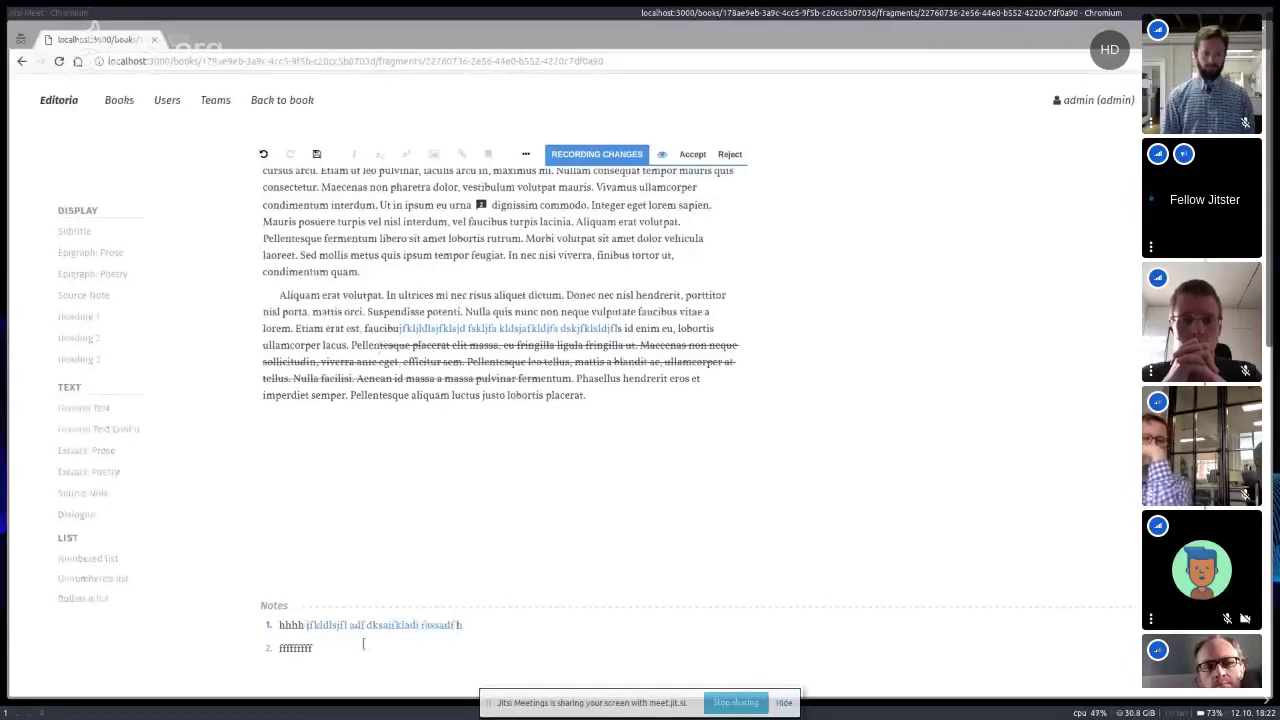
{"action": "left_click", "coordinate": [291, 649]}
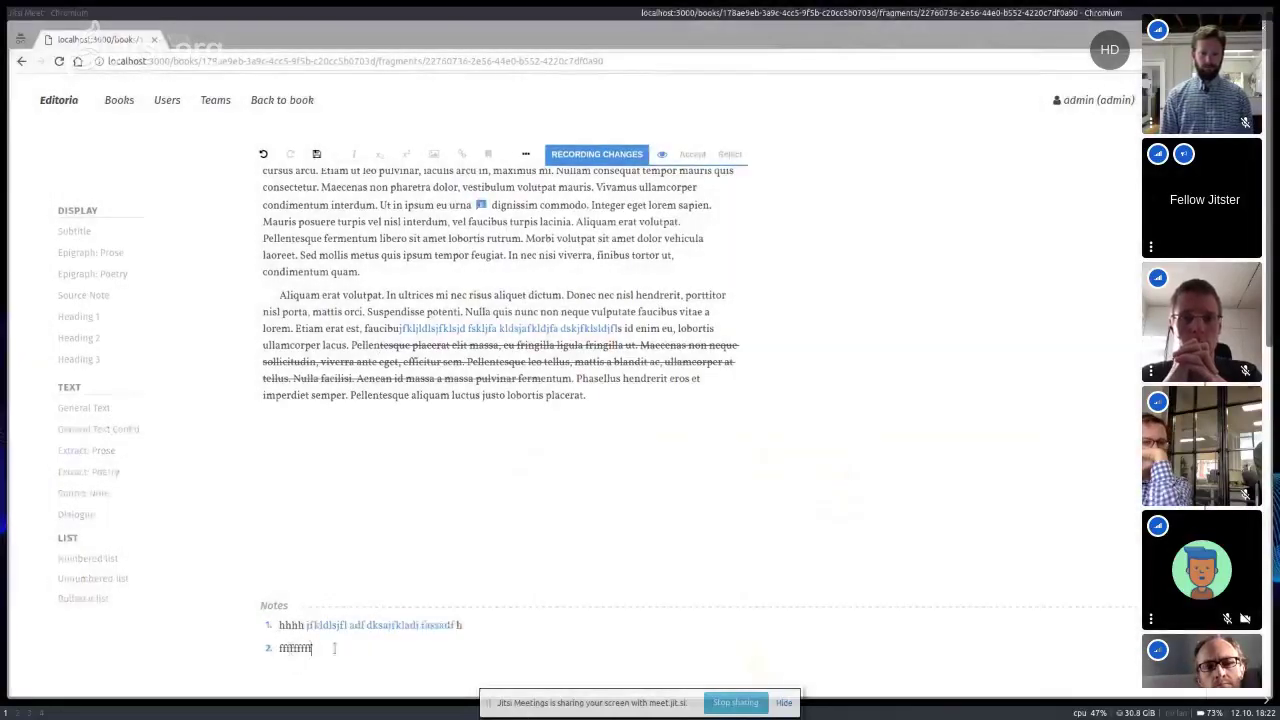
{"action": "double_click", "coordinate": [354, 648]}
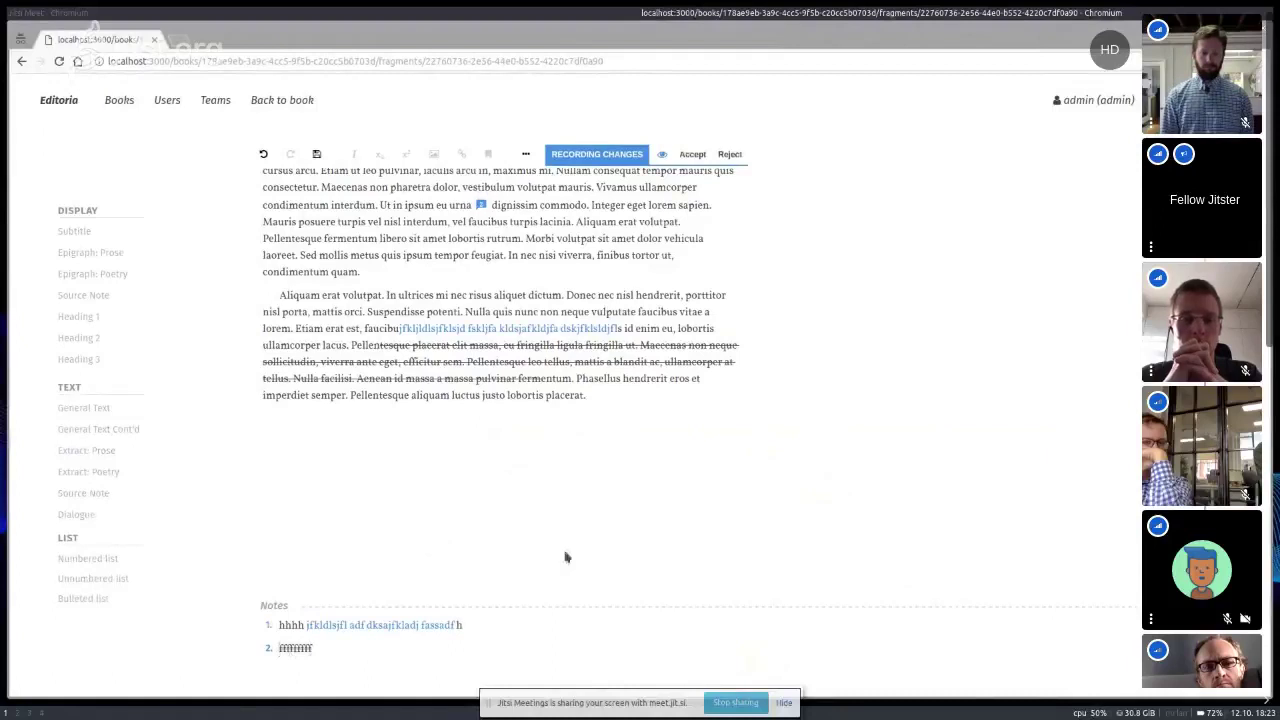
Try accepting the tracked insertion inside "faucibus" in the last paragraph, undo the acceptance, and reject the insertion instead.
{"action": "left_click", "coordinate": [553, 329]}
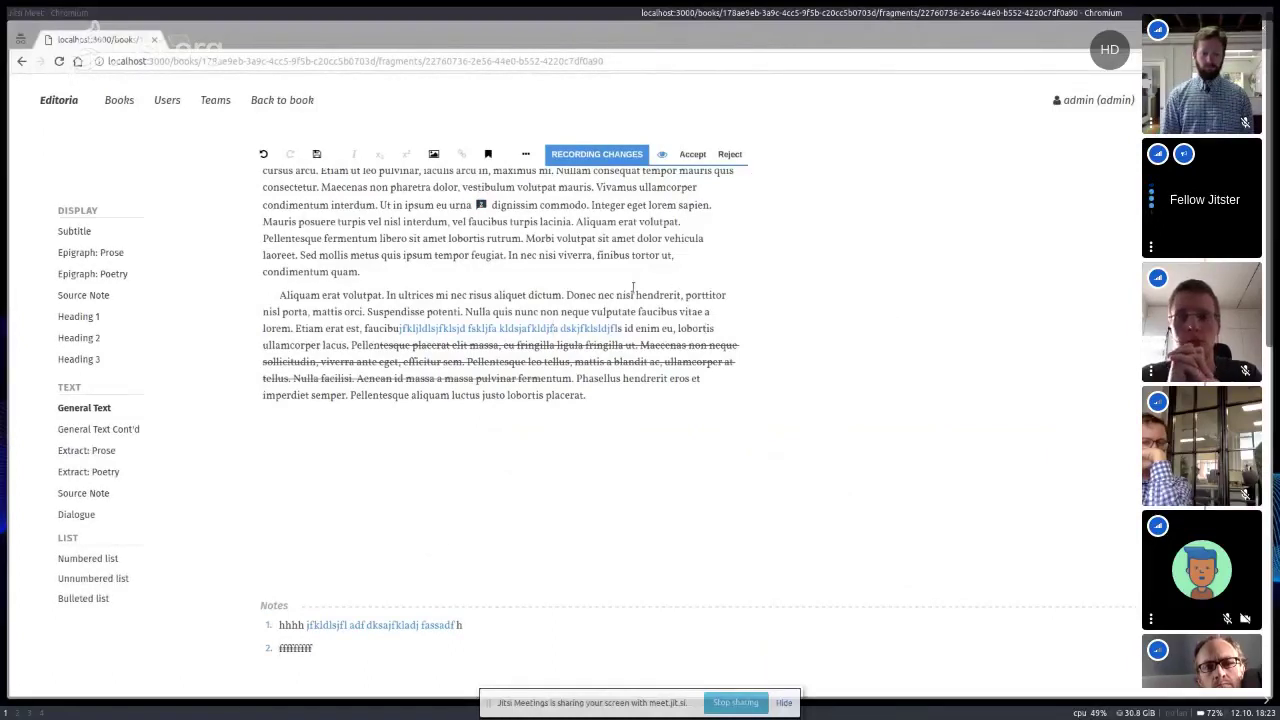
{"action": "left_click", "coordinate": [692, 157]}
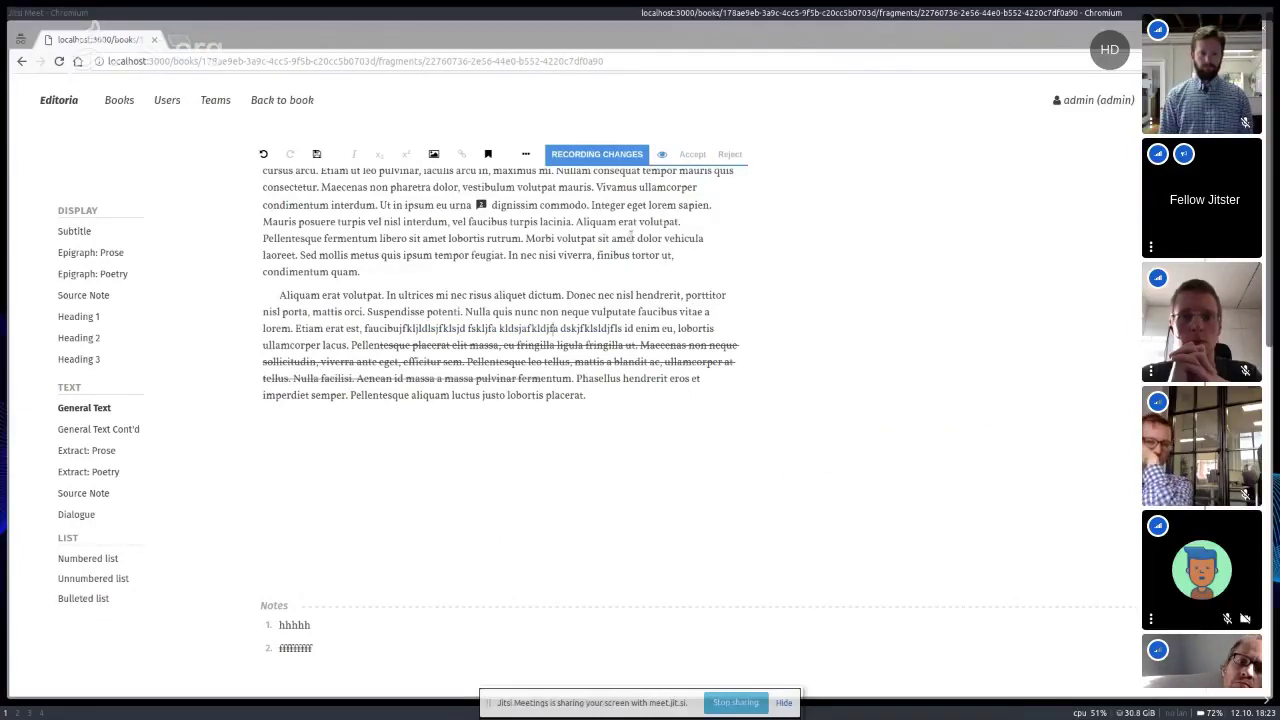
{"action": "left_click", "coordinate": [481, 328]}
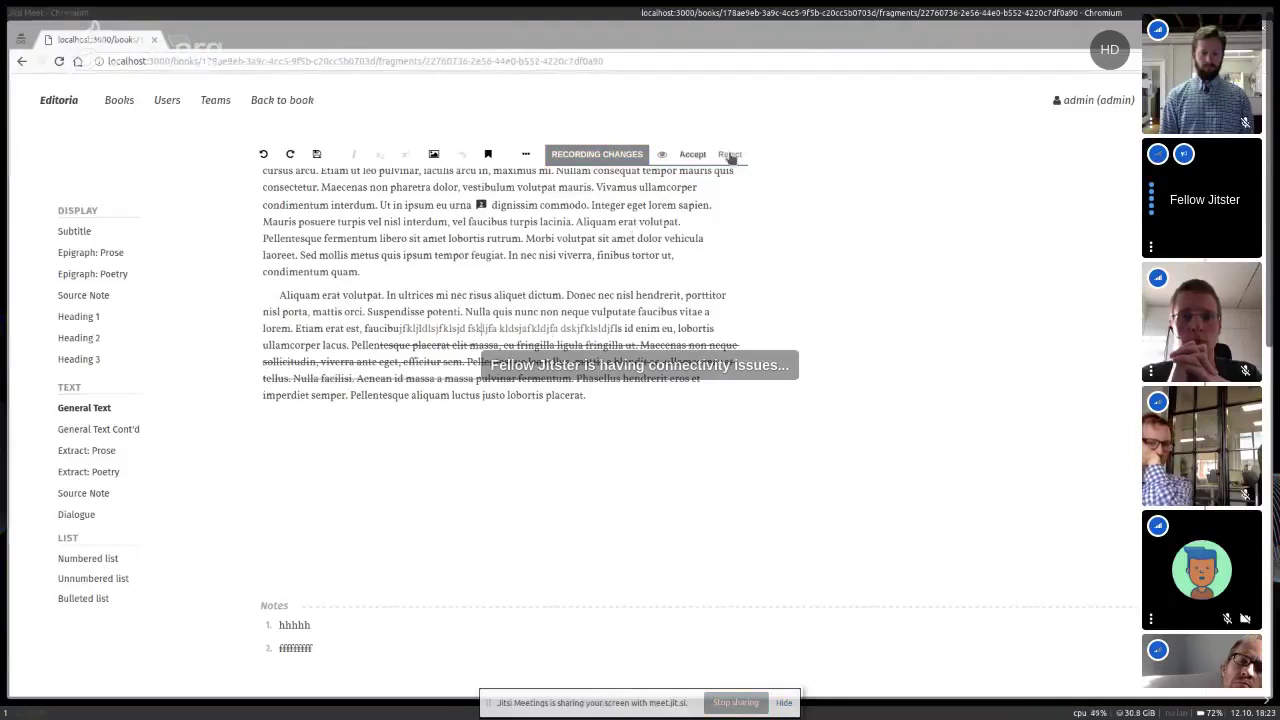
{"action": "left_click", "coordinate": [731, 155]}
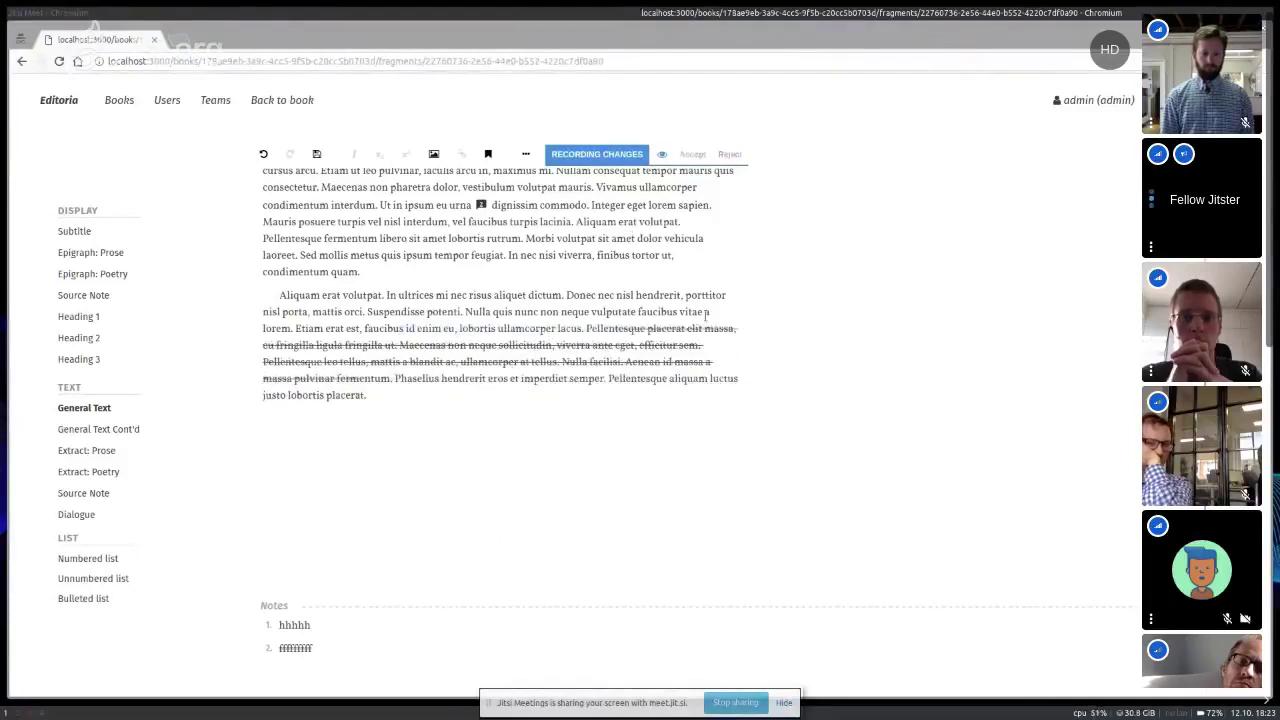
Try accepting the tracked deletion from "Pellentesque placerat" to "fermentum", undo the acceptance, and reject the deletion instead.
{"action": "left_click", "coordinate": [521, 362]}
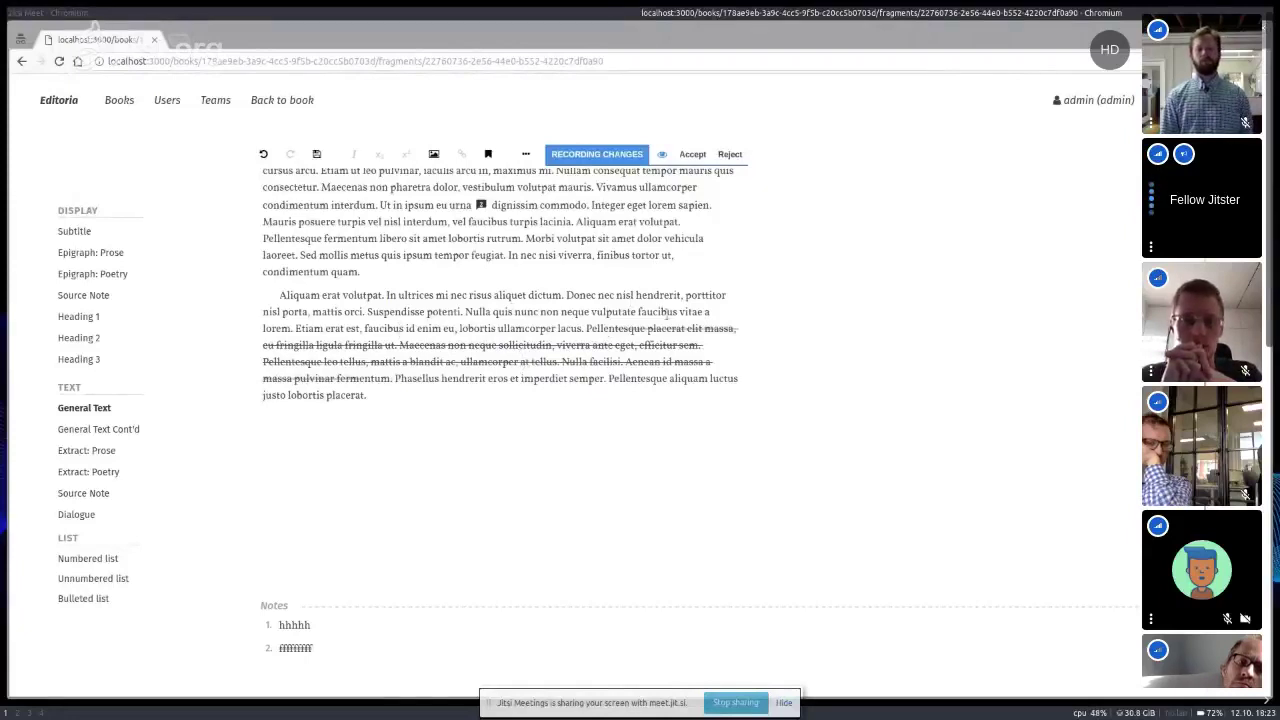
{"action": "left_click", "coordinate": [692, 155]}
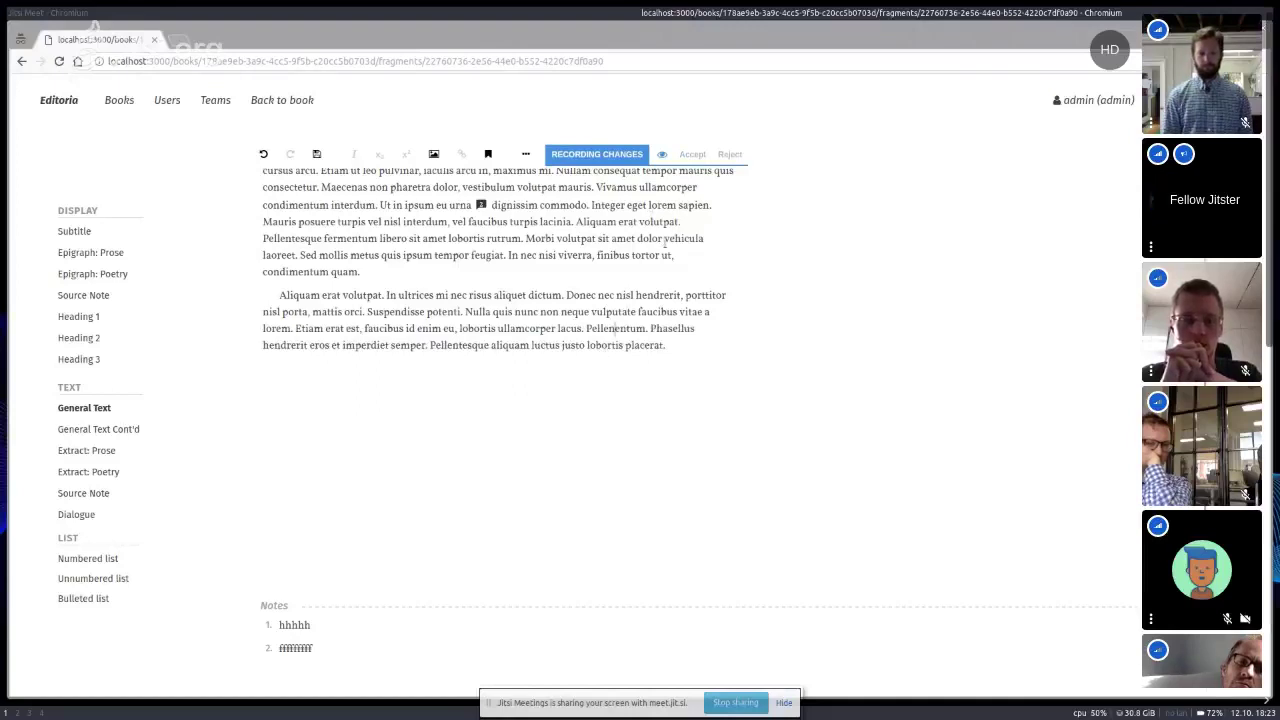
{"action": "key", "text": "ctrl+z"}
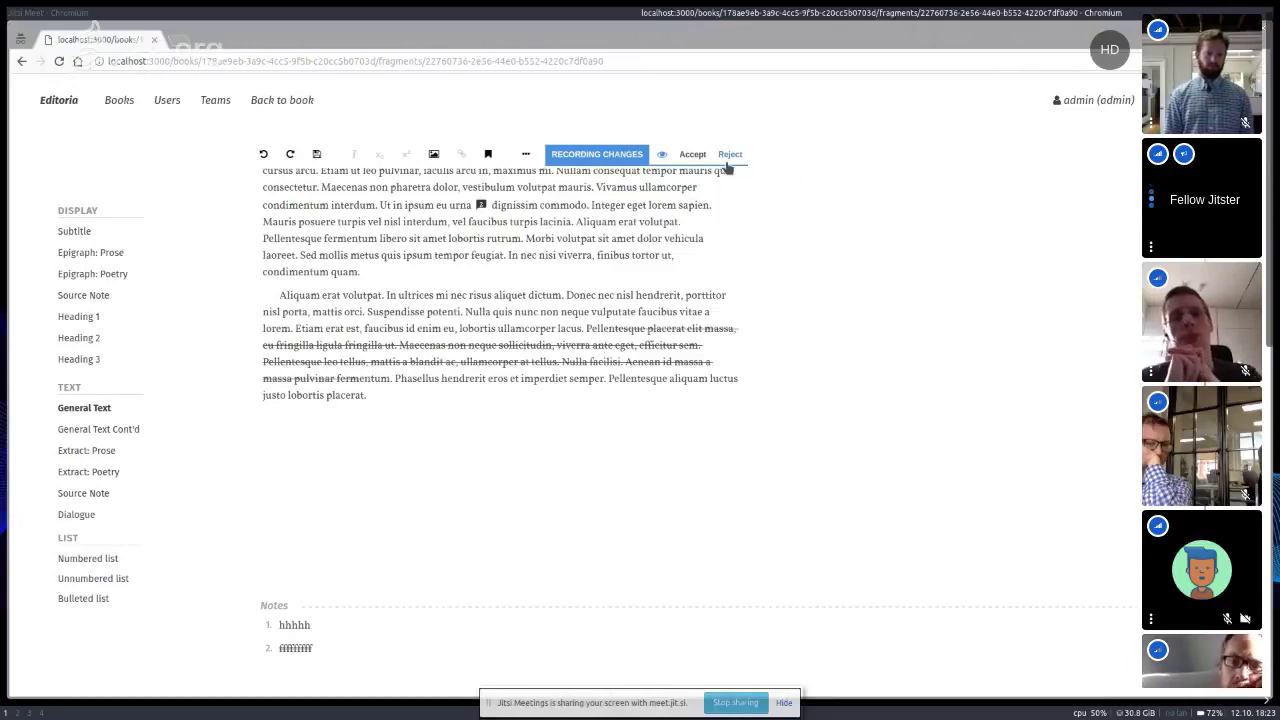
{"action": "left_click", "coordinate": [727, 166]}
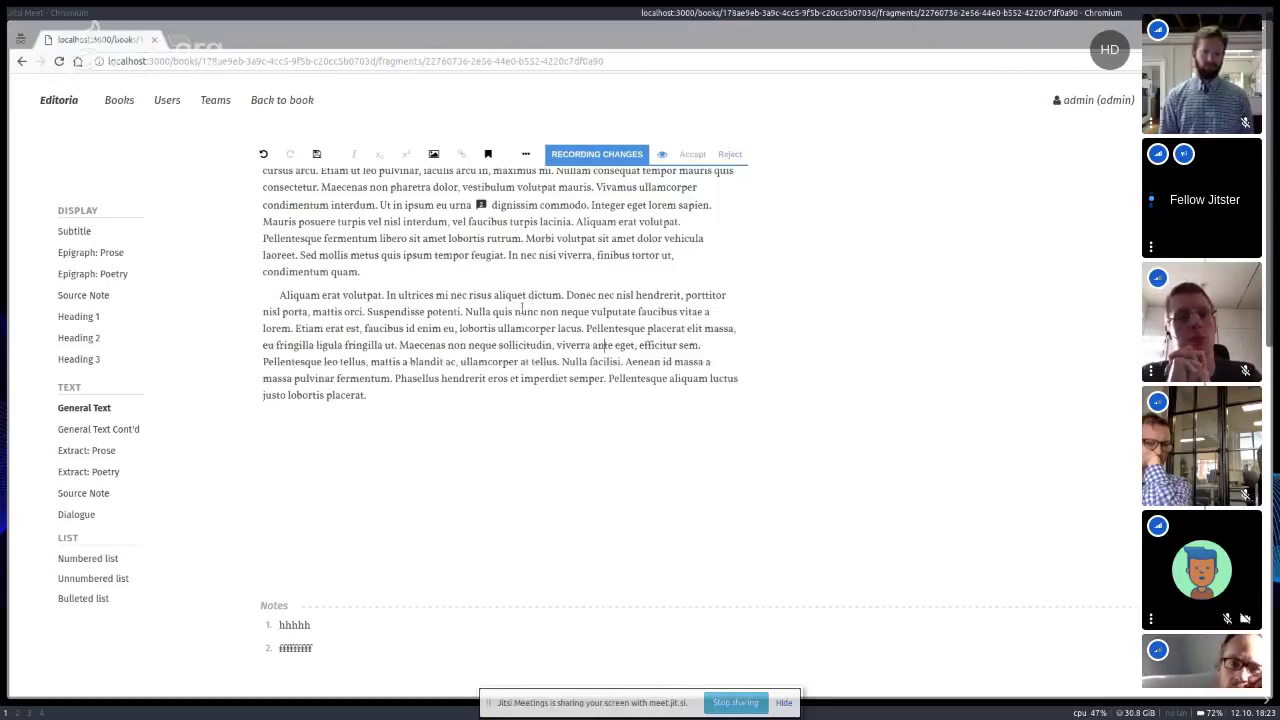
Insert "djfkdsjf alksdjf lkdjf lkadsjf kldsja fsa" inside "Suspendisse" in the last paragraph, and delete the passage from within "faucibus vitae" through "efficitur sem.".
{"action": "left_click", "coordinate": [397, 312]}
{"action": "type", "text": "djfkdsjf alksdjf lkdjf lkadsjf kldsja fsa"}
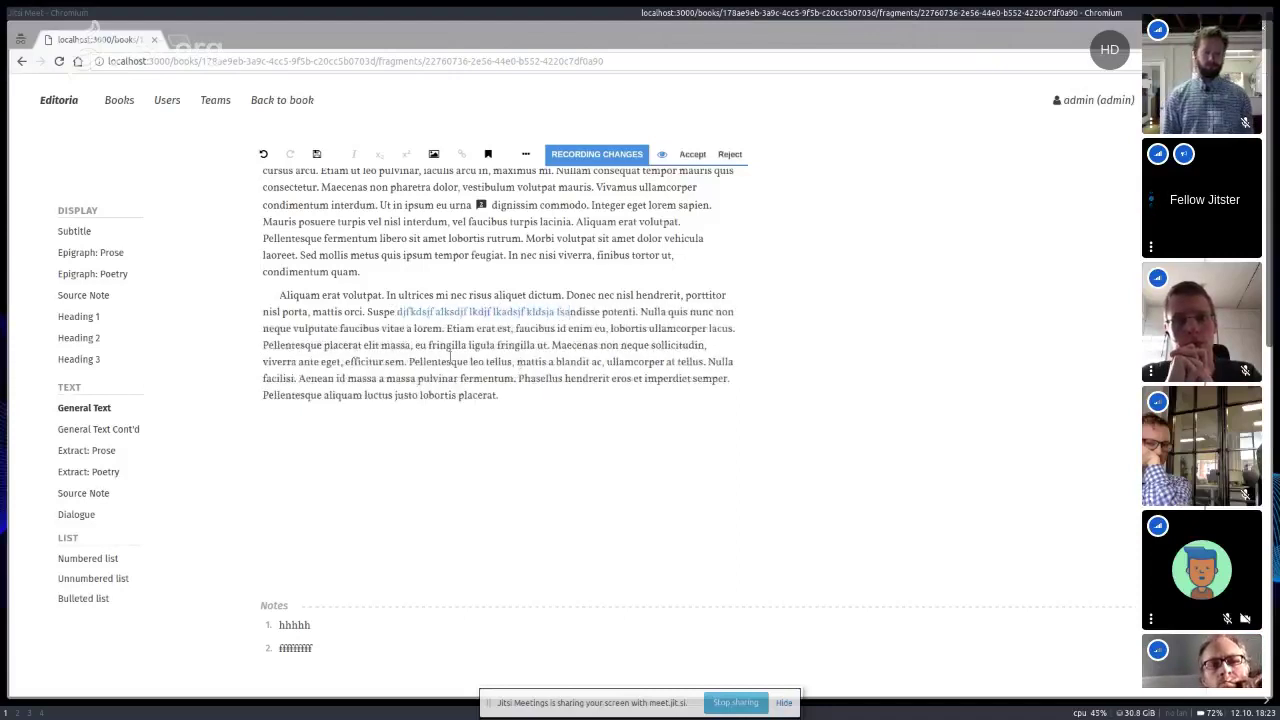
{"action": "left_click_drag", "start_coordinate": [356, 330], "coordinate": [408, 362]}
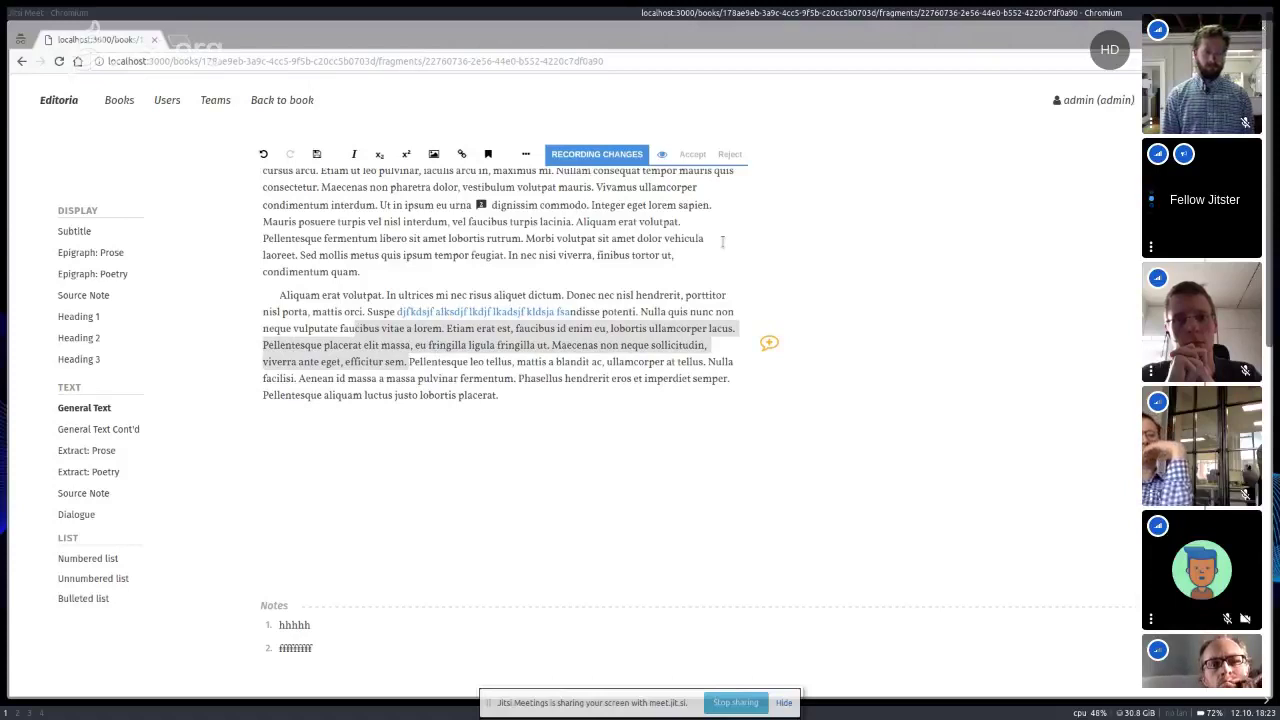
{"action": "key", "text": "BackSpace"}
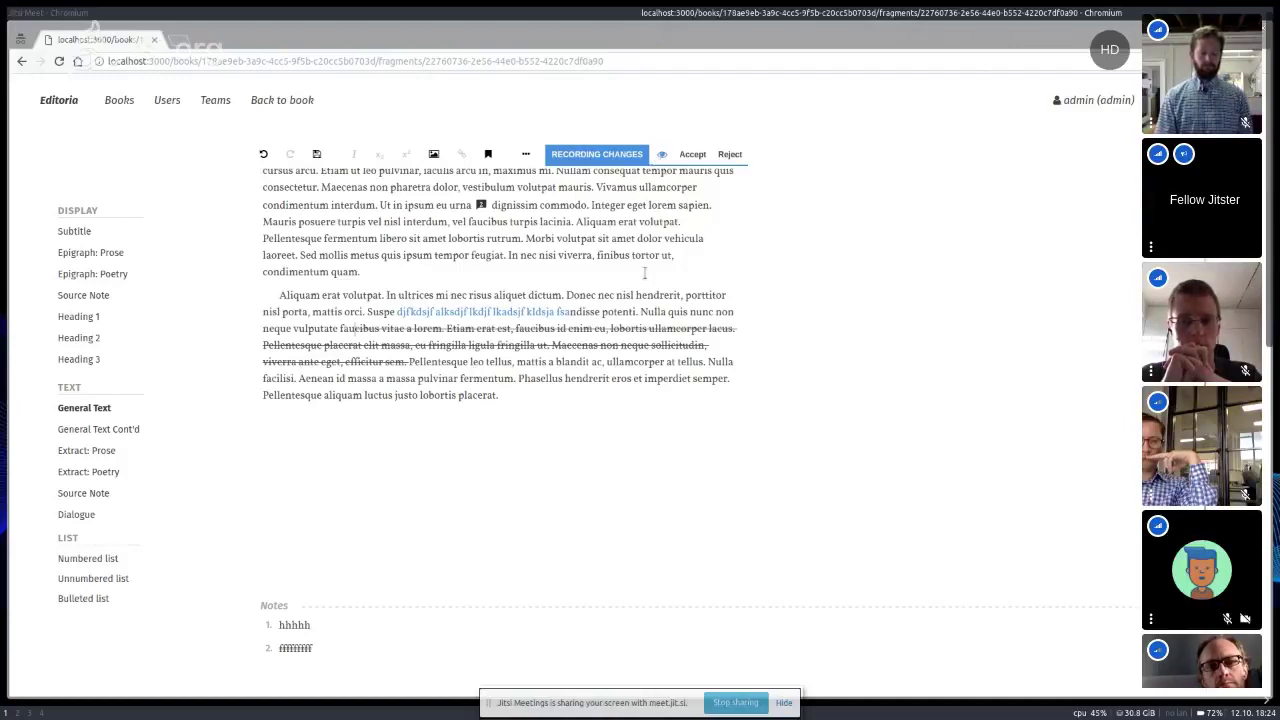
Hide the tracked changes view, insert "kjhjkhkjjh" after "fau" in the last paragraph, and show the tracked changes again.
{"action": "left_click", "coordinate": [662, 160]}
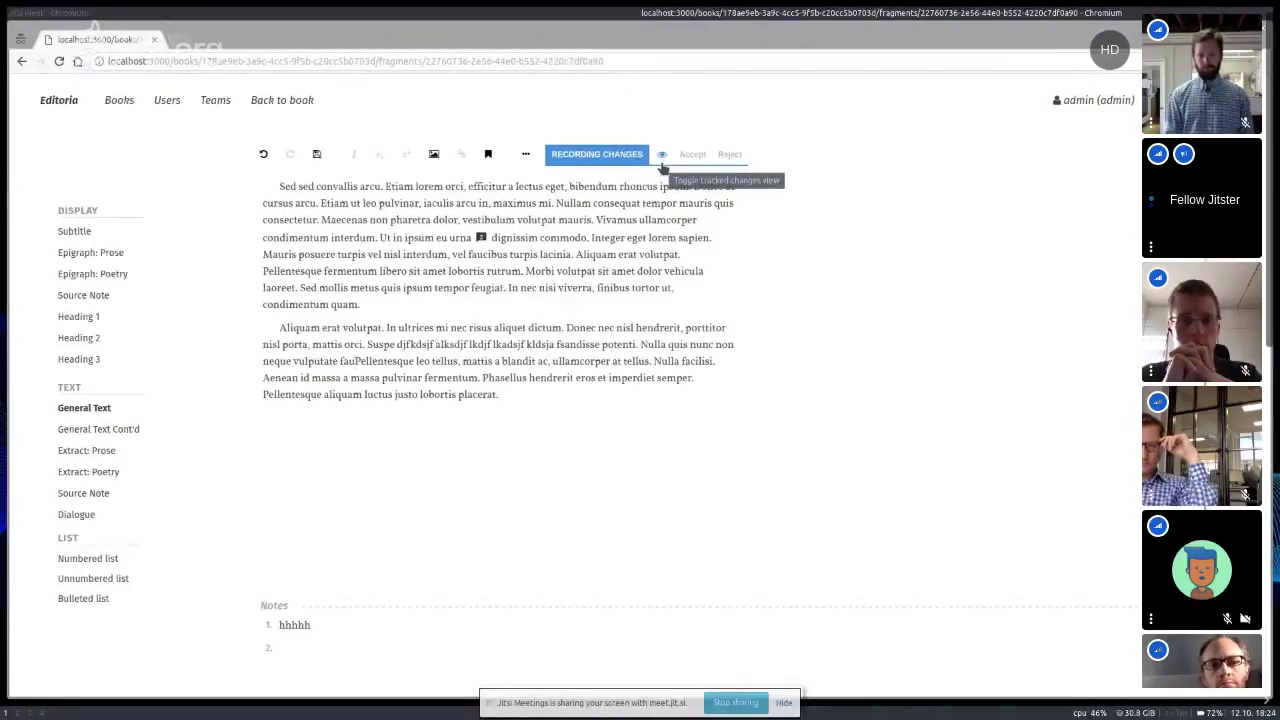
{"action": "left_click", "coordinate": [661, 165]}
{"action": "type", "text": "hjkhkjjh"}
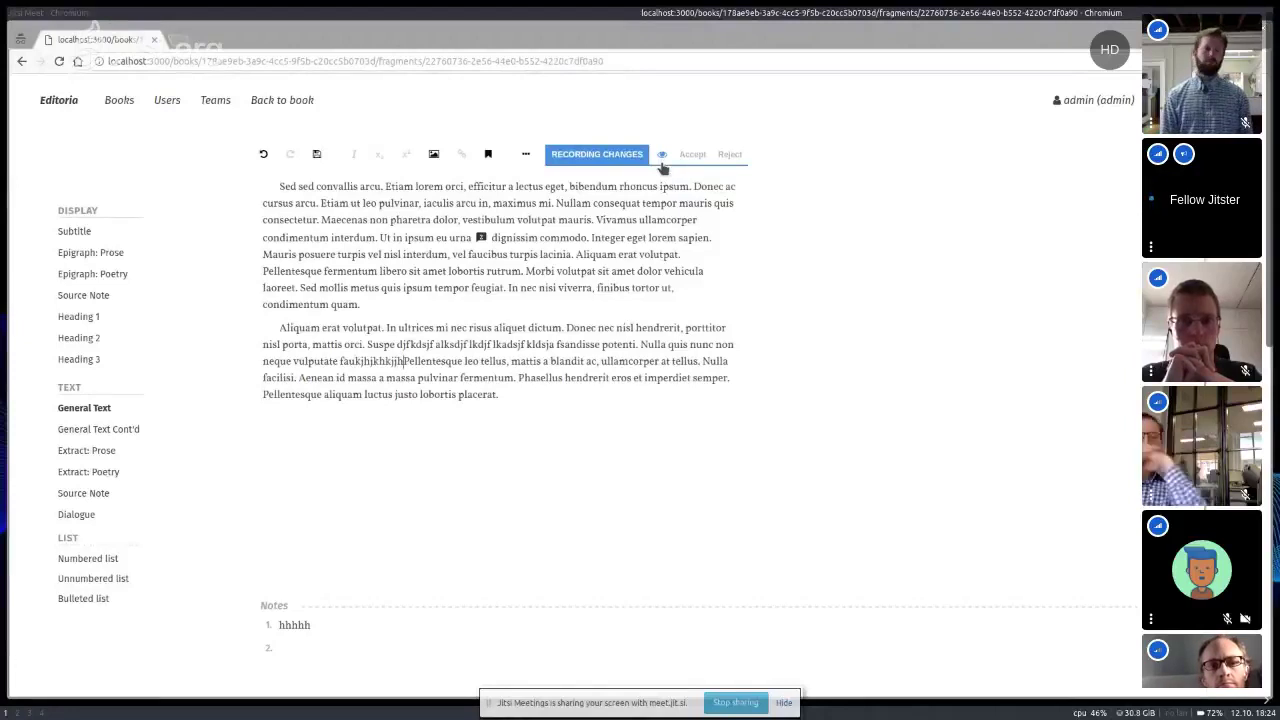
{"action": "left_click", "coordinate": [661, 165]}
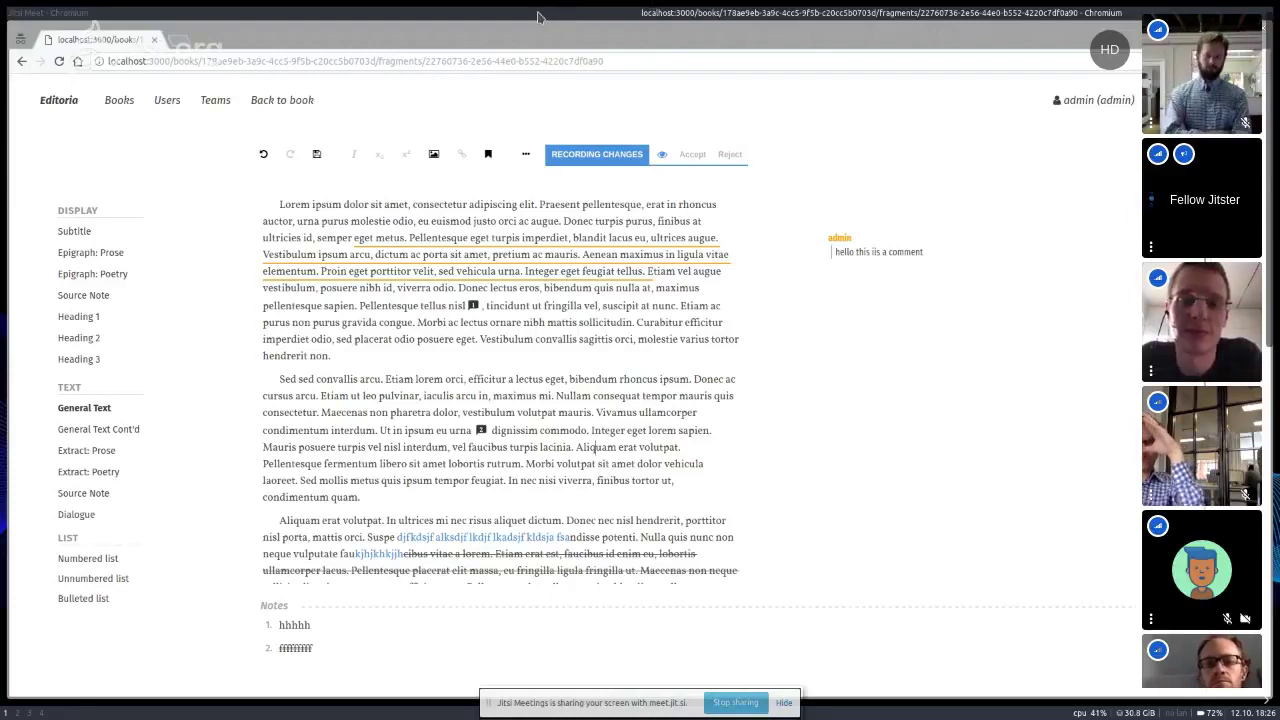
Switch to the Jitsi Meet call window and return to the chapter in Editoria.
{"action": "key", "text": "alt+Tab"}
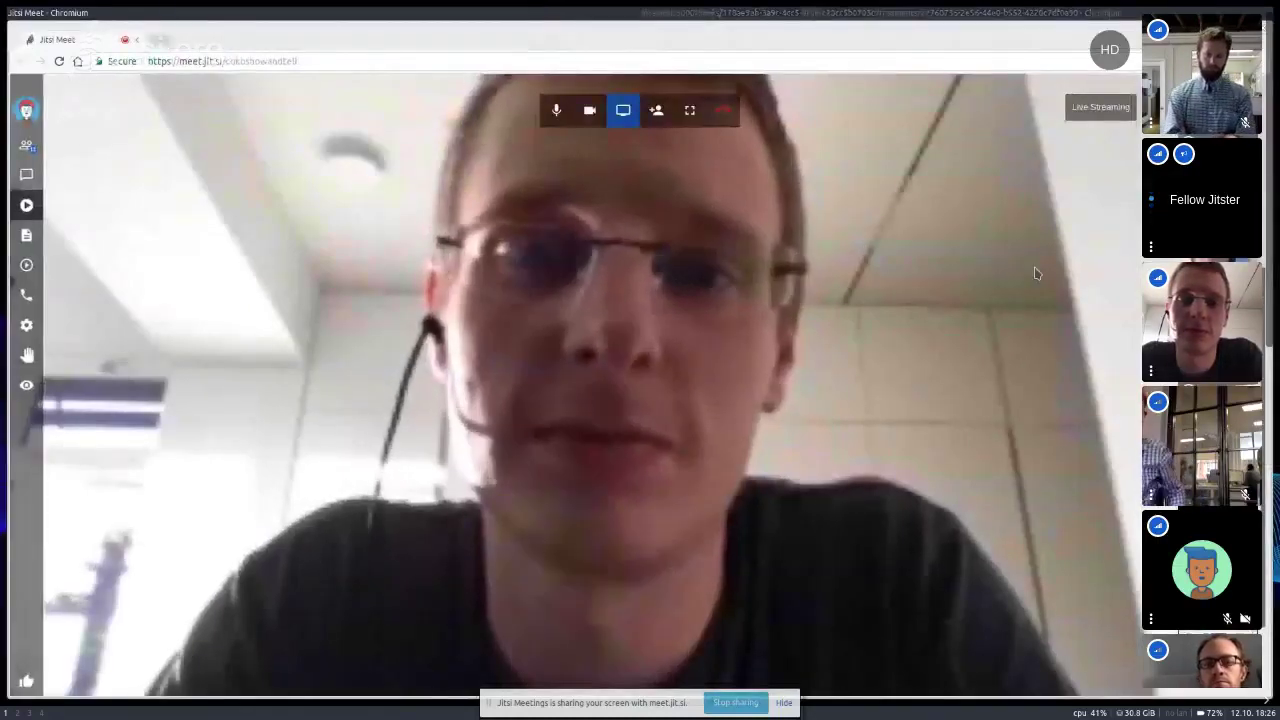
{"action": "left_click", "coordinate": [817, 18]}
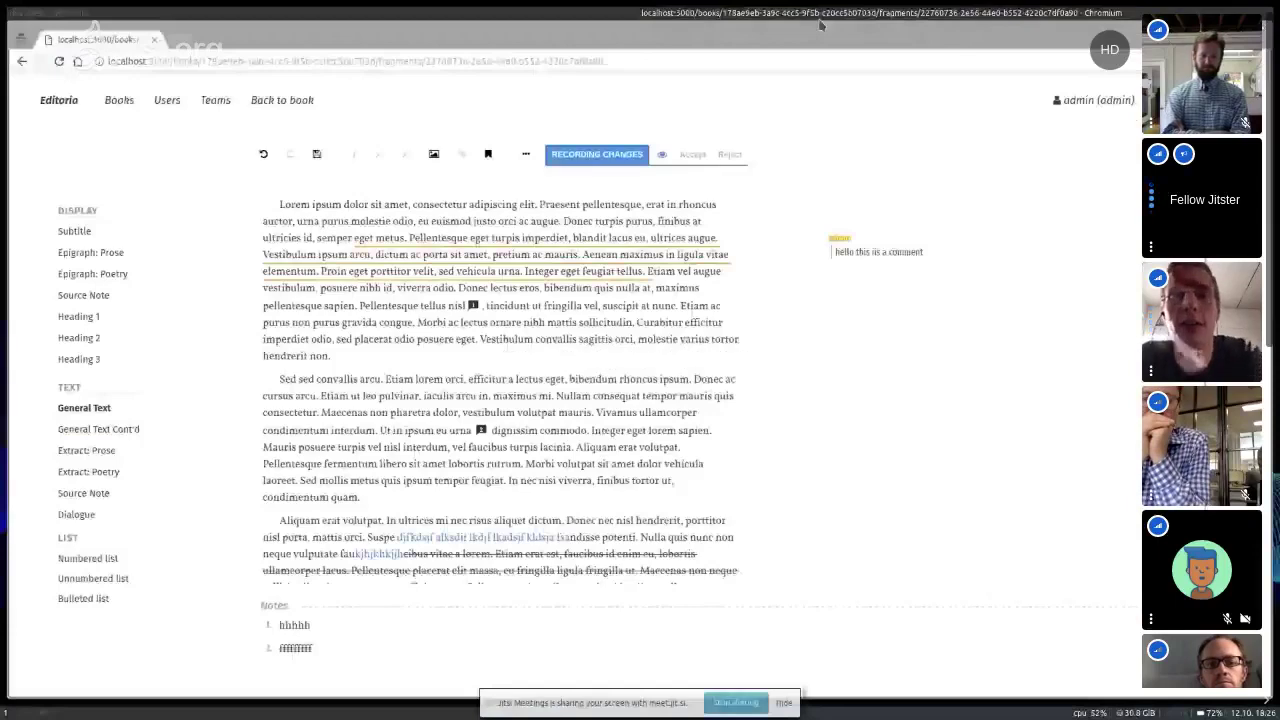